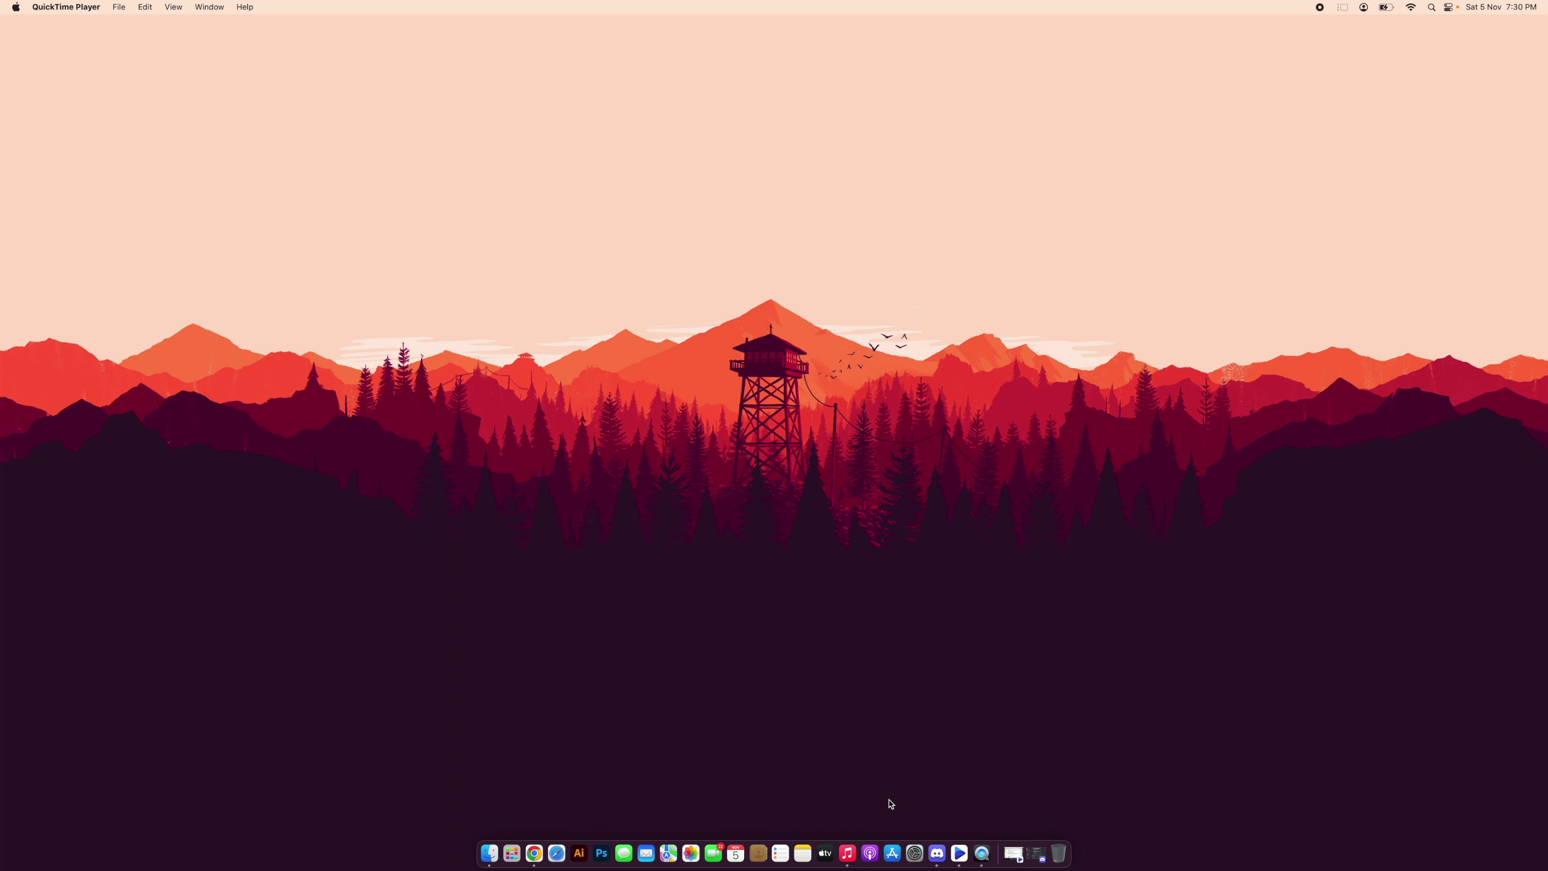
Switch to the full-screen browser space showing Colorsinspo's Latest Color Palettes
{"action": "key", "text": "ctrl+Right"}
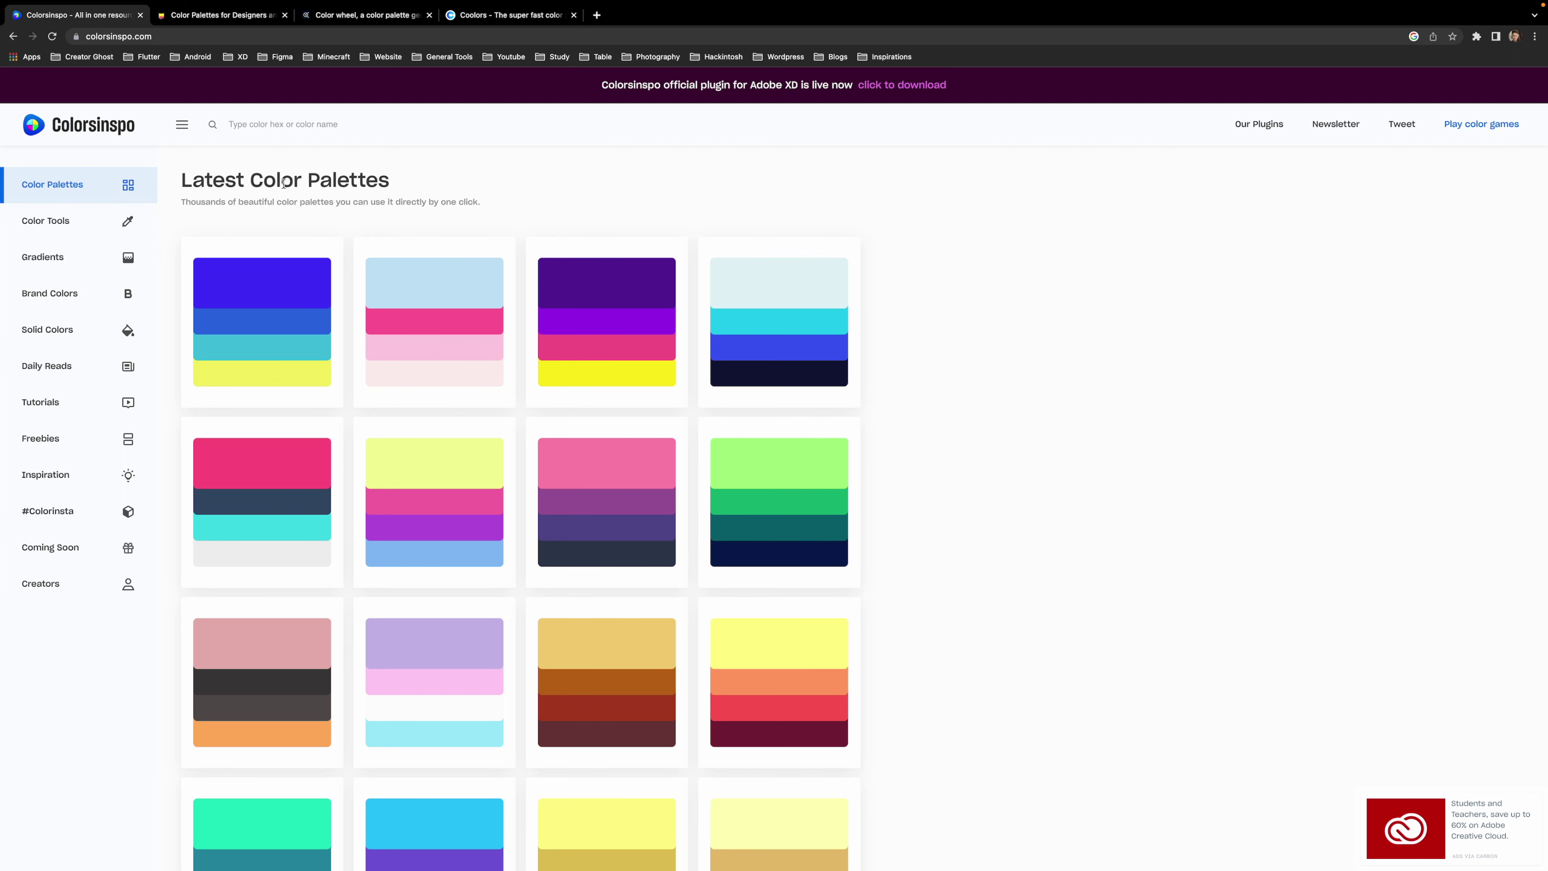
Scroll the latest palettes and load more with View More Best Palettes
{"action": "scroll", "coordinate": [293, 183], "scroll_direction": "down", "scroll_amount": 15}
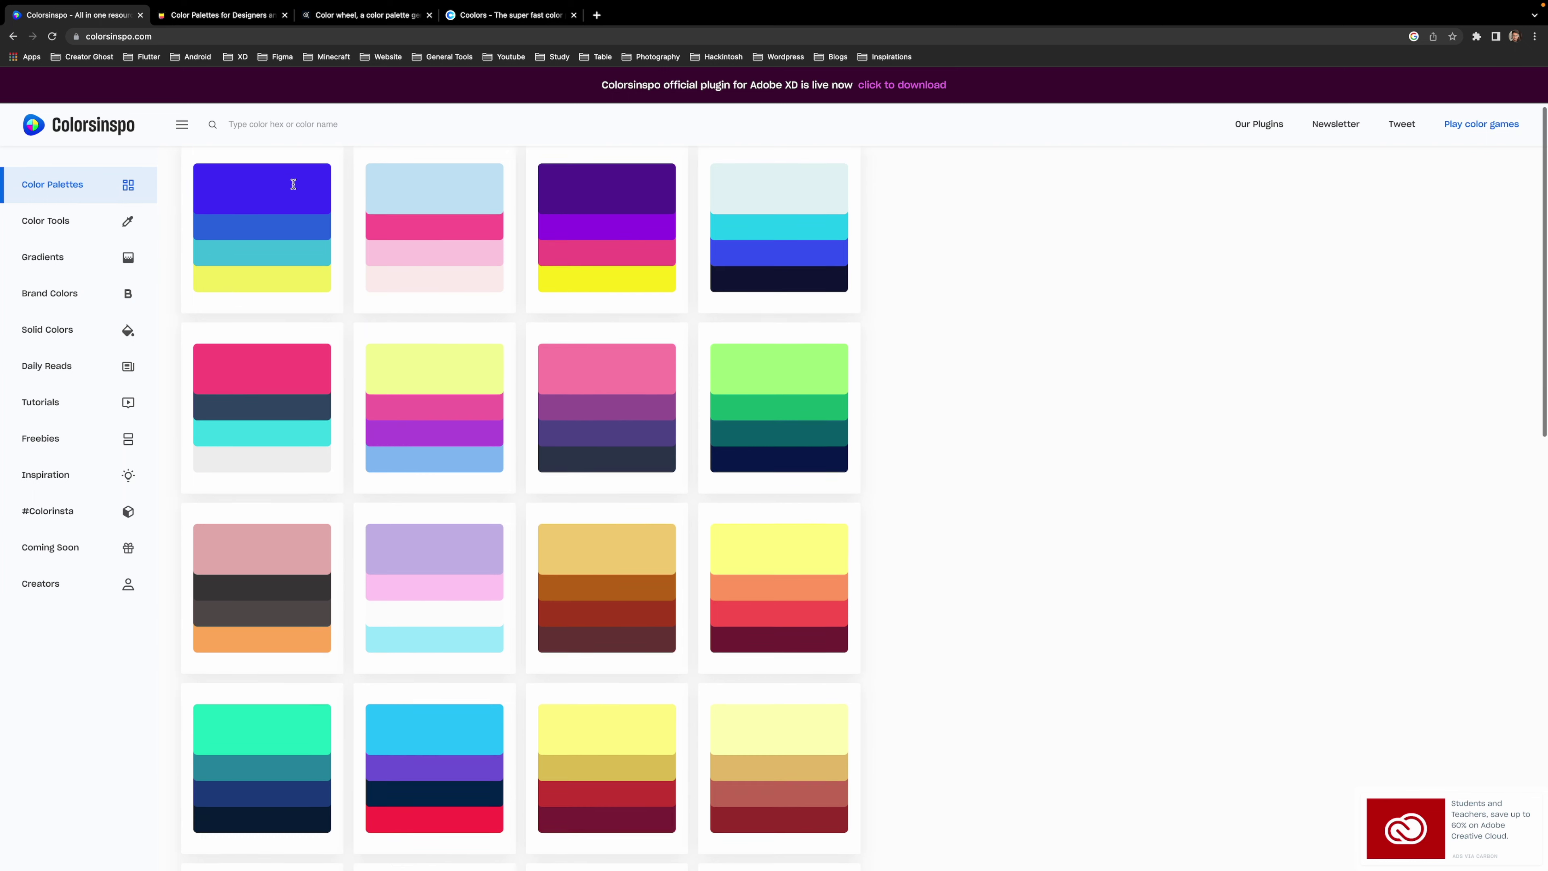
{"action": "scroll", "coordinate": [293, 188], "scroll_direction": "down", "scroll_amount": 3}
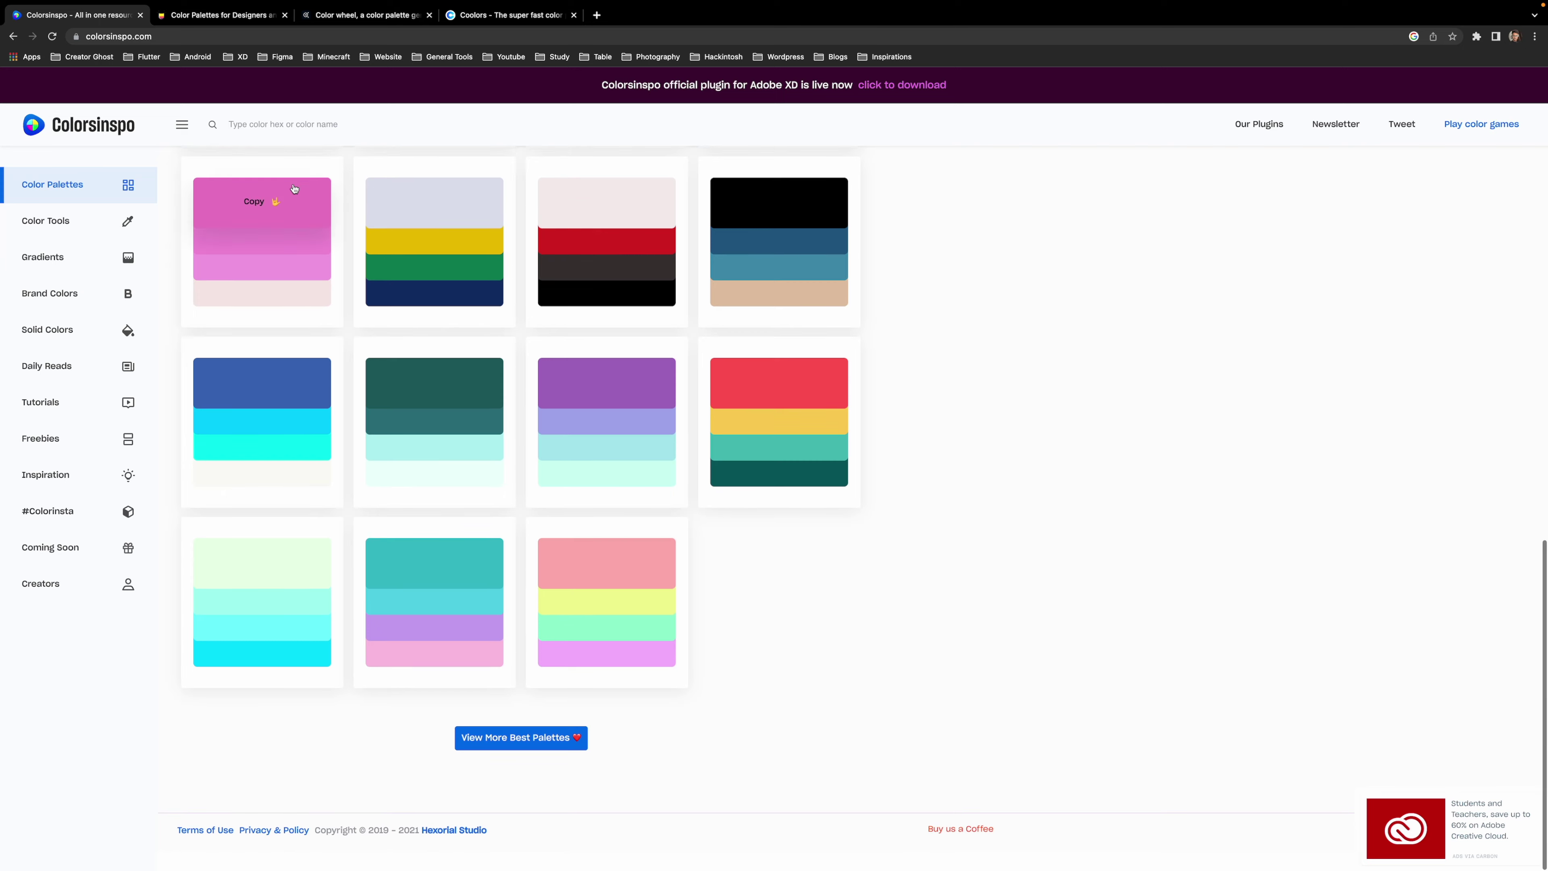
{"action": "left_click", "coordinate": [541, 770]}
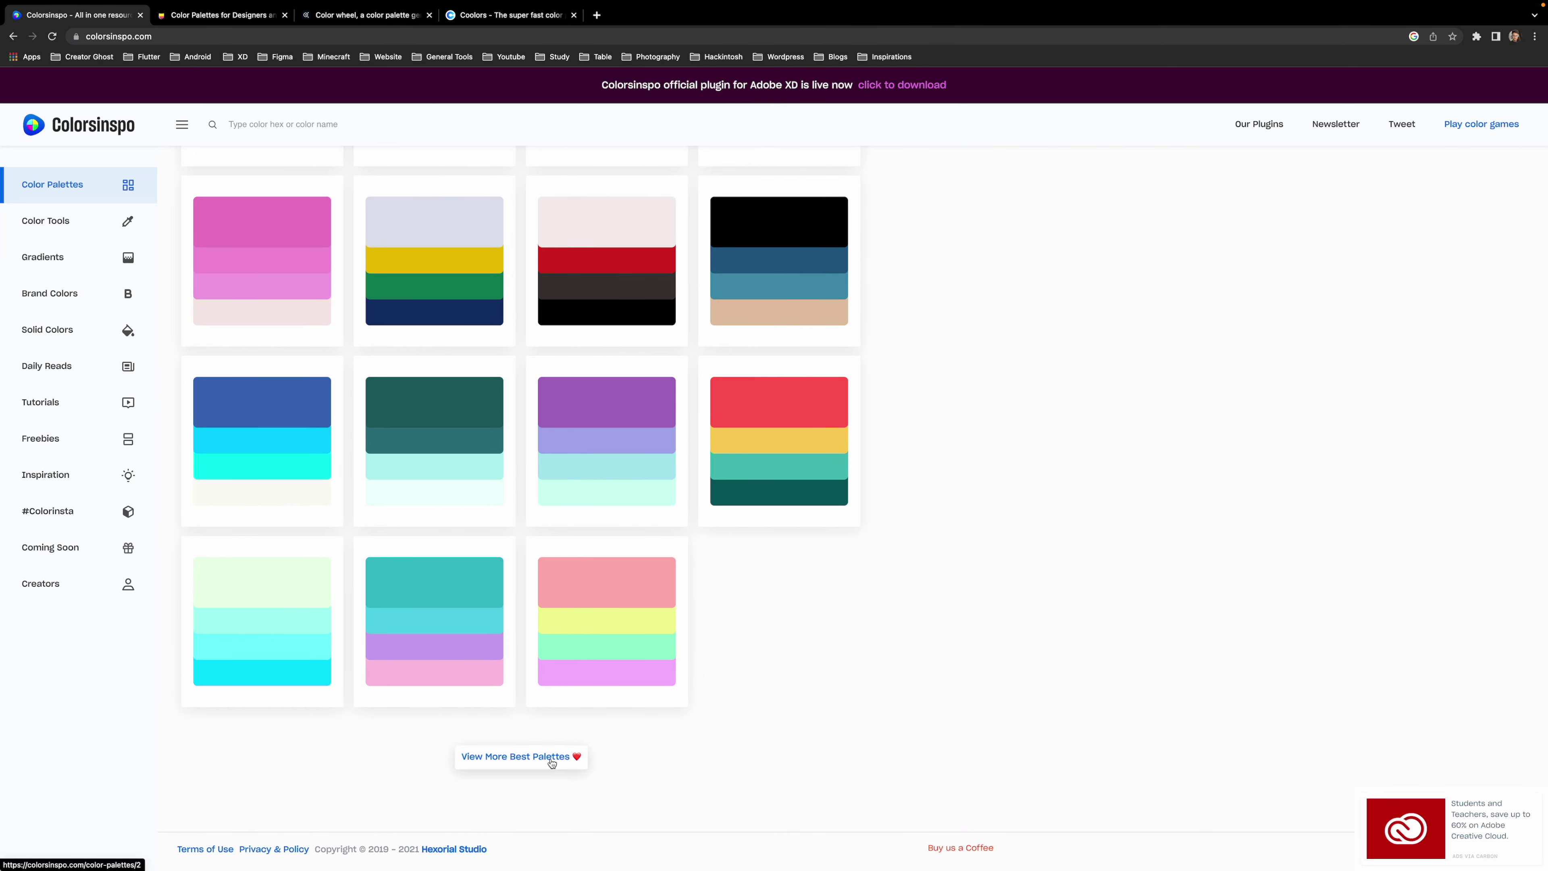
{"action": "scroll", "coordinate": [550, 762], "scroll_direction": "down", "scroll_amount": 5}
{"action": "scroll", "coordinate": [551, 762], "scroll_direction": "down", "scroll_amount": 10}
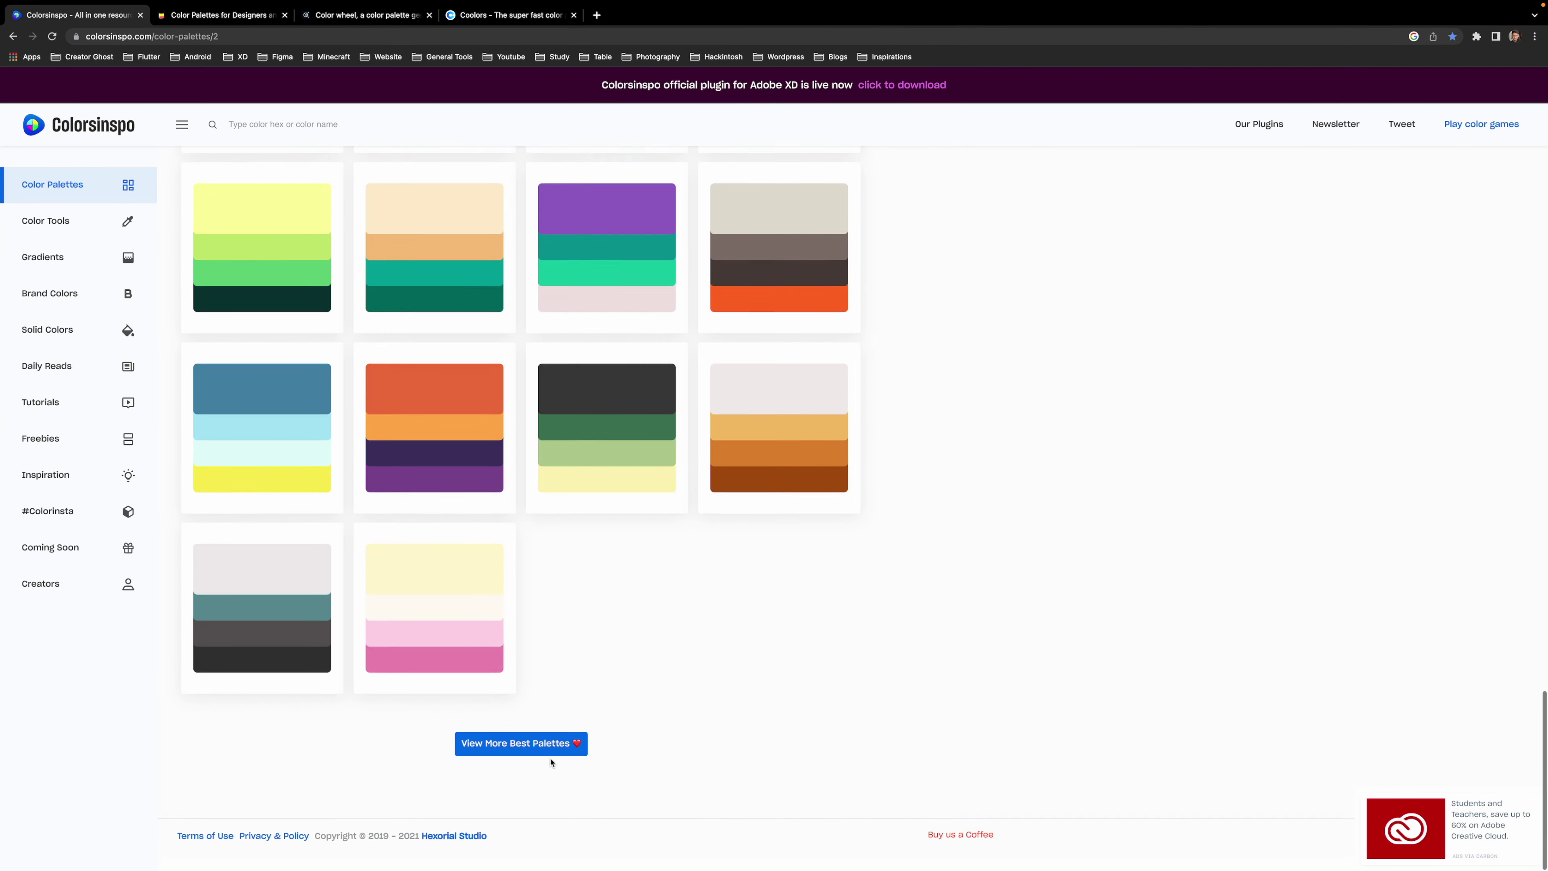
{"action": "scroll", "coordinate": [593, 635], "scroll_direction": "up", "scroll_amount": 15}
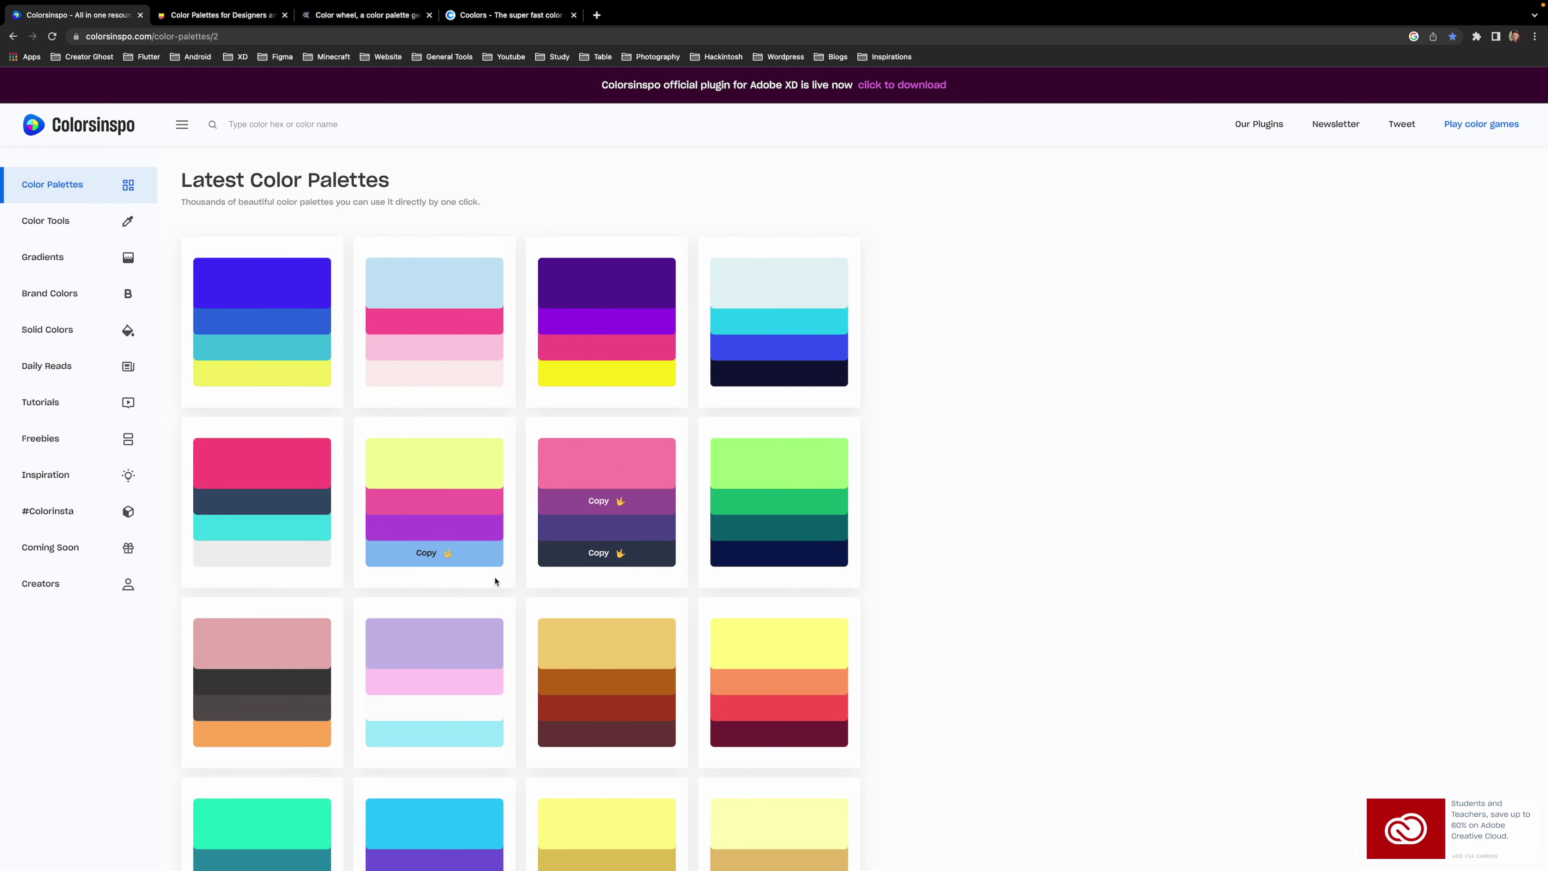
{"action": "scroll", "coordinate": [432, 637], "scroll_direction": "down", "scroll_amount": 3}
{"action": "scroll", "coordinate": [442, 621], "scroll_direction": "down", "scroll_amount": 2}
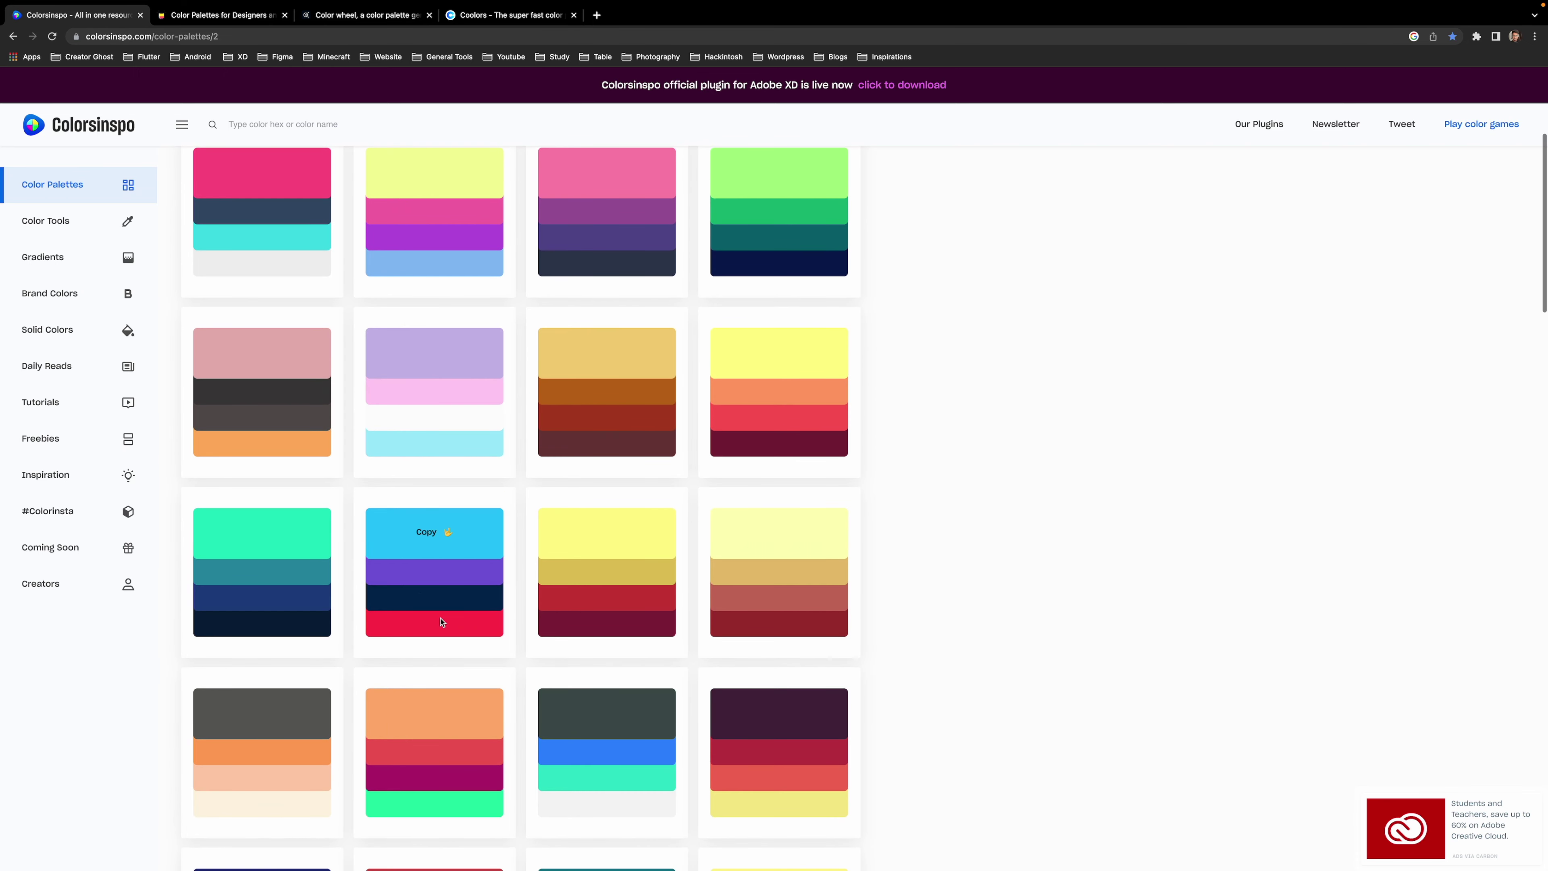
Copy the light blue colour #28c7fa, paste it into a new tab to check, then close it
{"action": "left_click", "coordinate": [427, 535]}
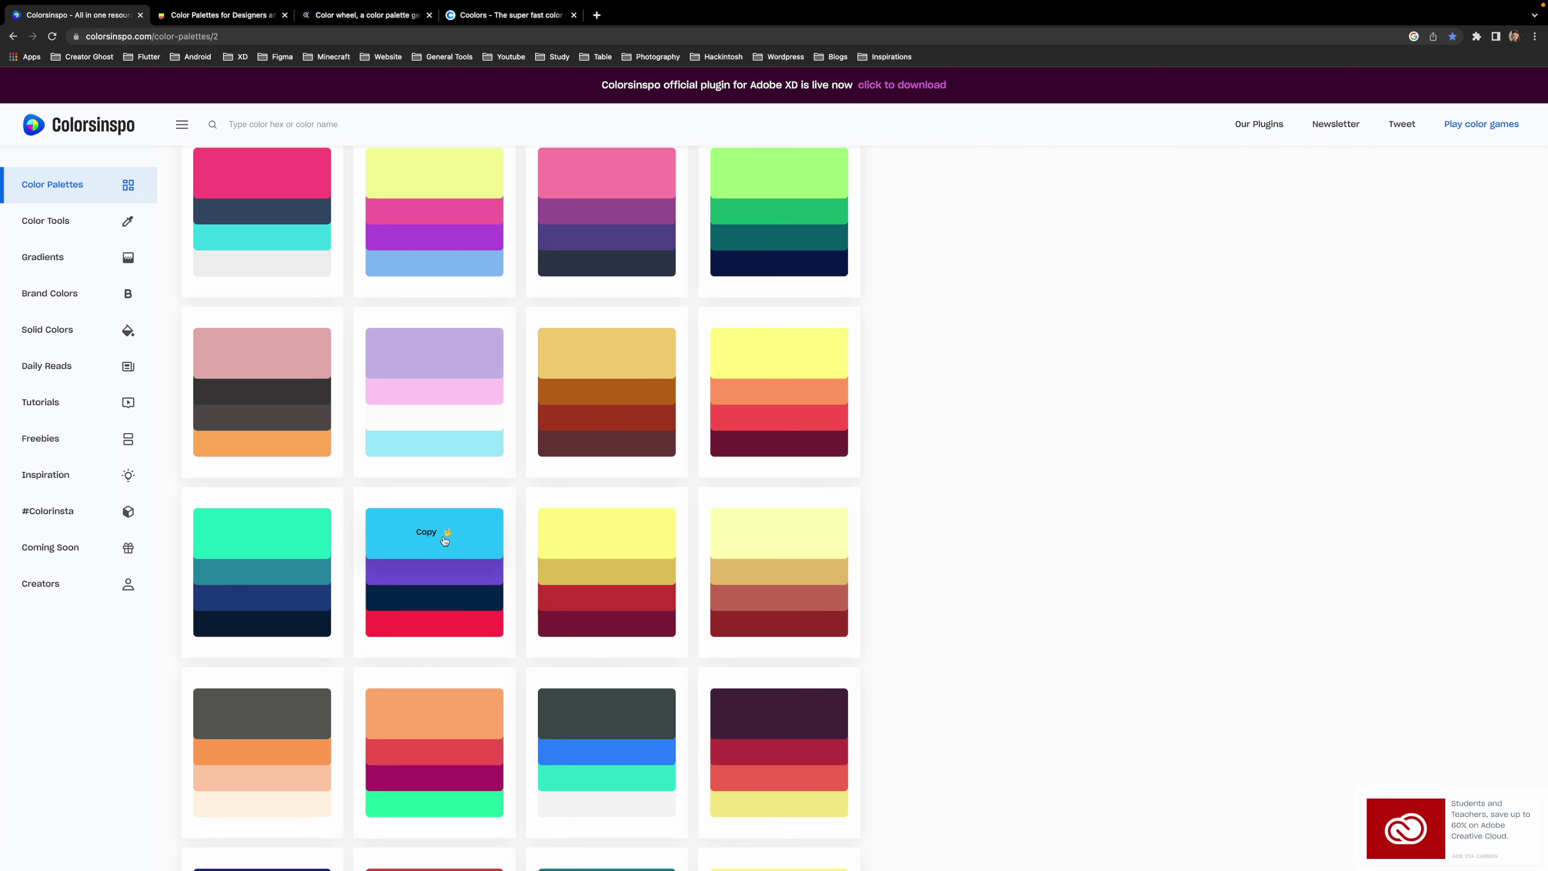
{"action": "left_click", "coordinate": [437, 533]}
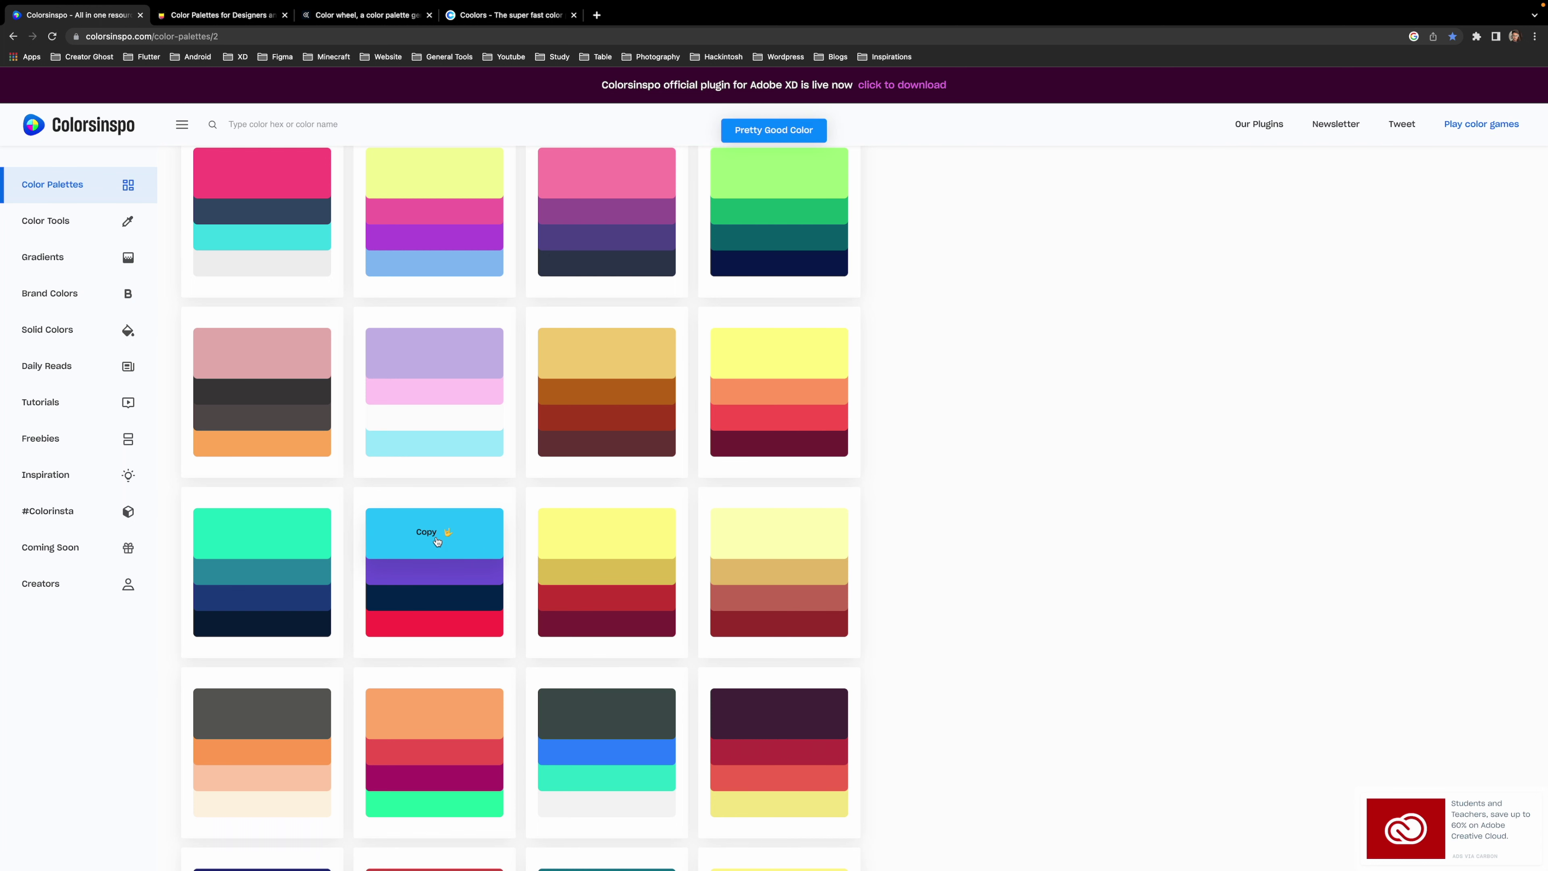
{"action": "left_click", "coordinate": [596, 16]}
{"action": "type", "text": "#28c7fa"}
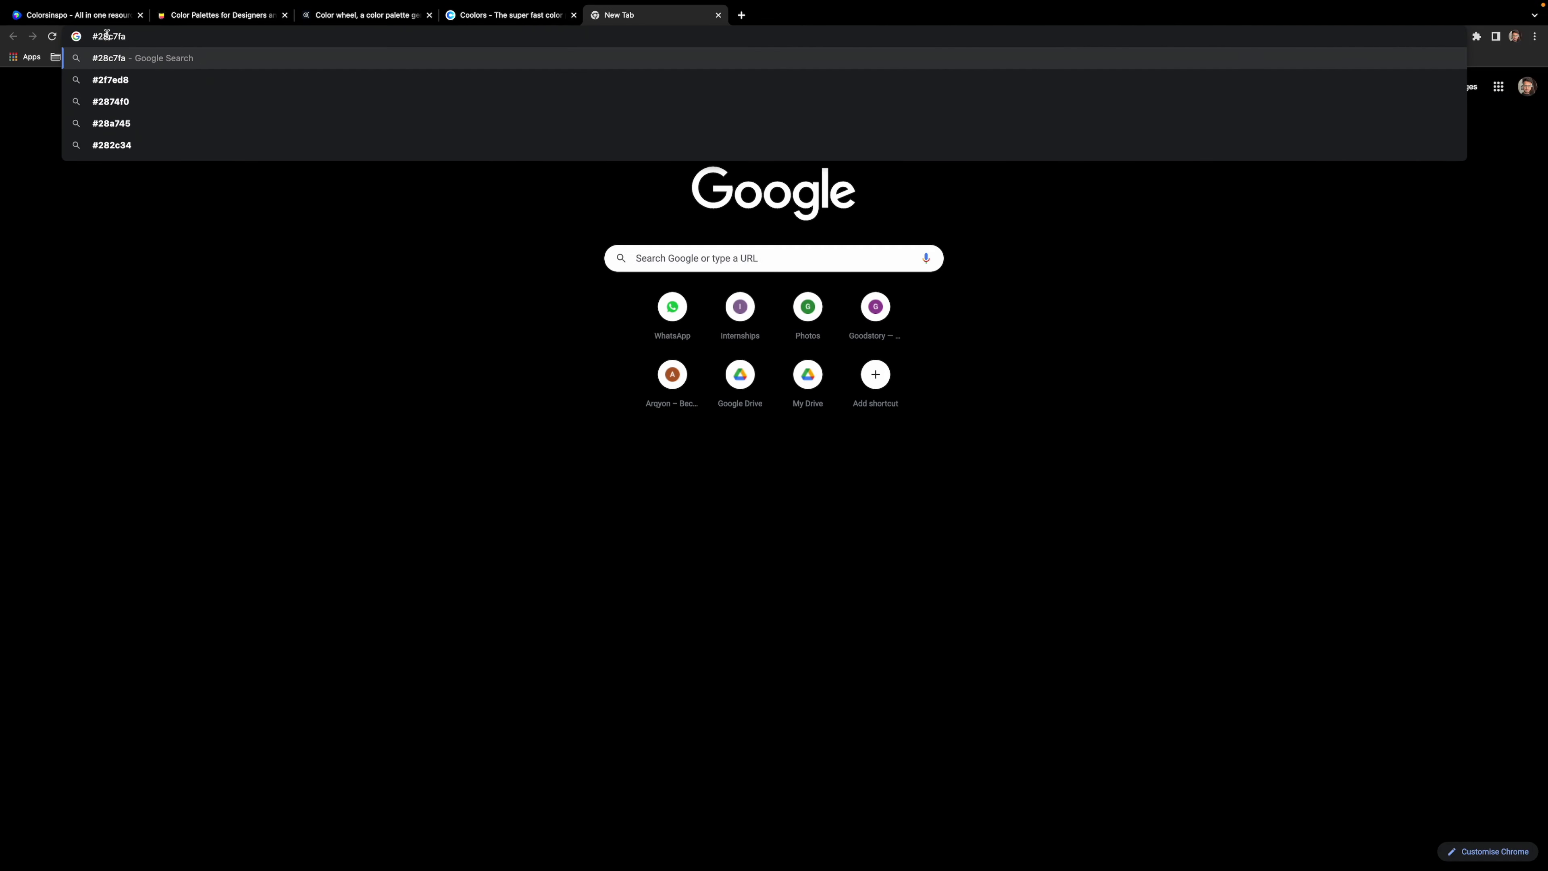
{"action": "mouse_move", "coordinate": [539, 3]}
{"action": "left_click", "coordinate": [718, 46]}
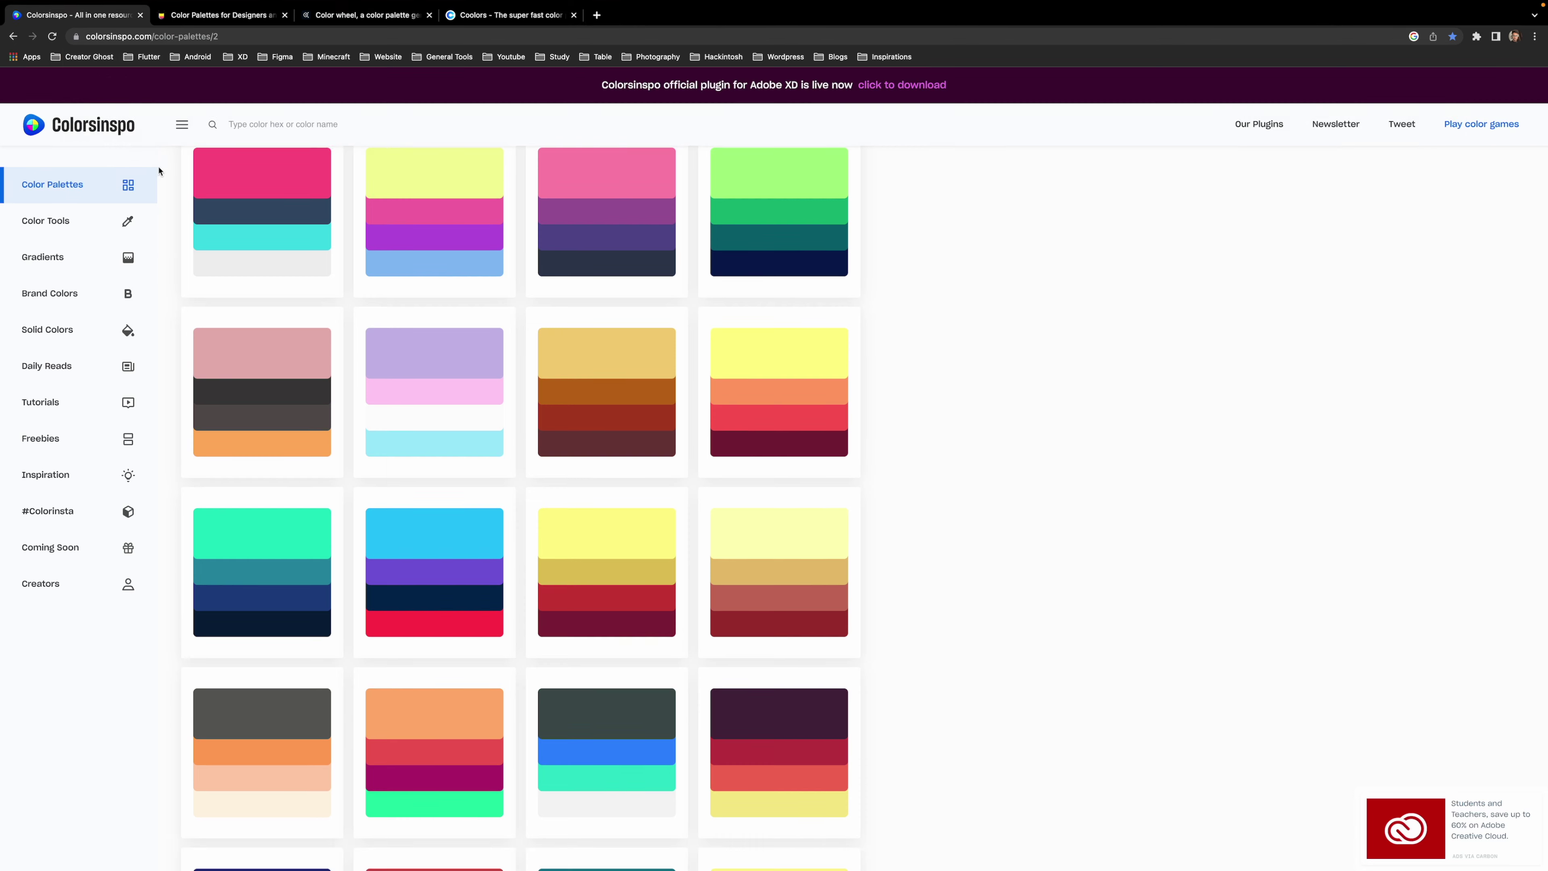
Copy a colour from the gold palette and go to the Color Tools page
{"action": "scroll", "coordinate": [361, 378], "scroll_direction": "down", "scroll_amount": 10}
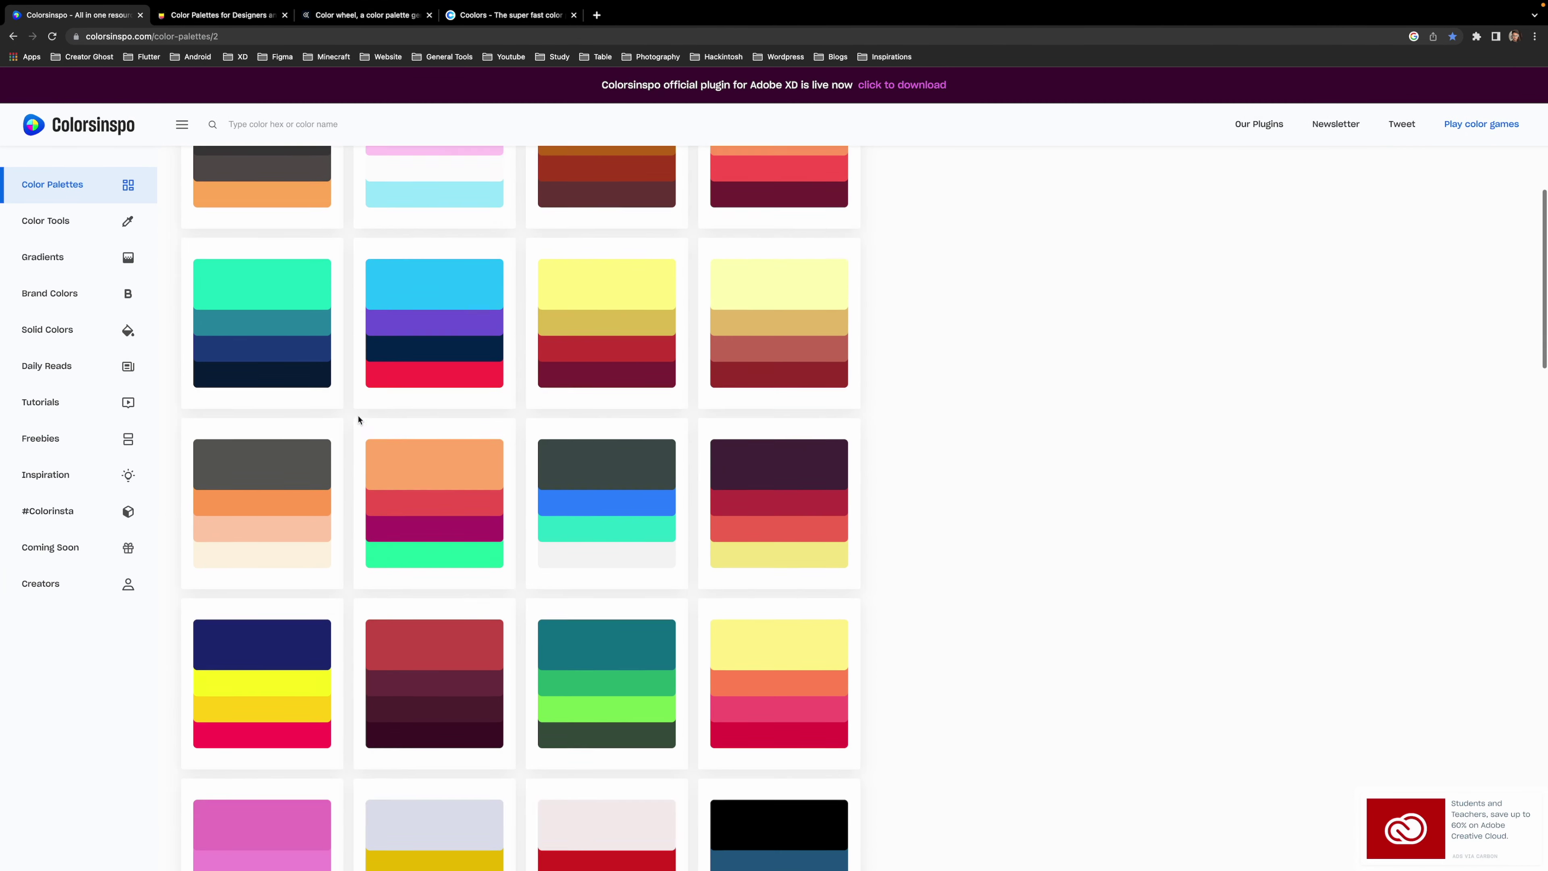
{"action": "scroll", "coordinate": [358, 420], "scroll_direction": "down", "scroll_amount": 5}
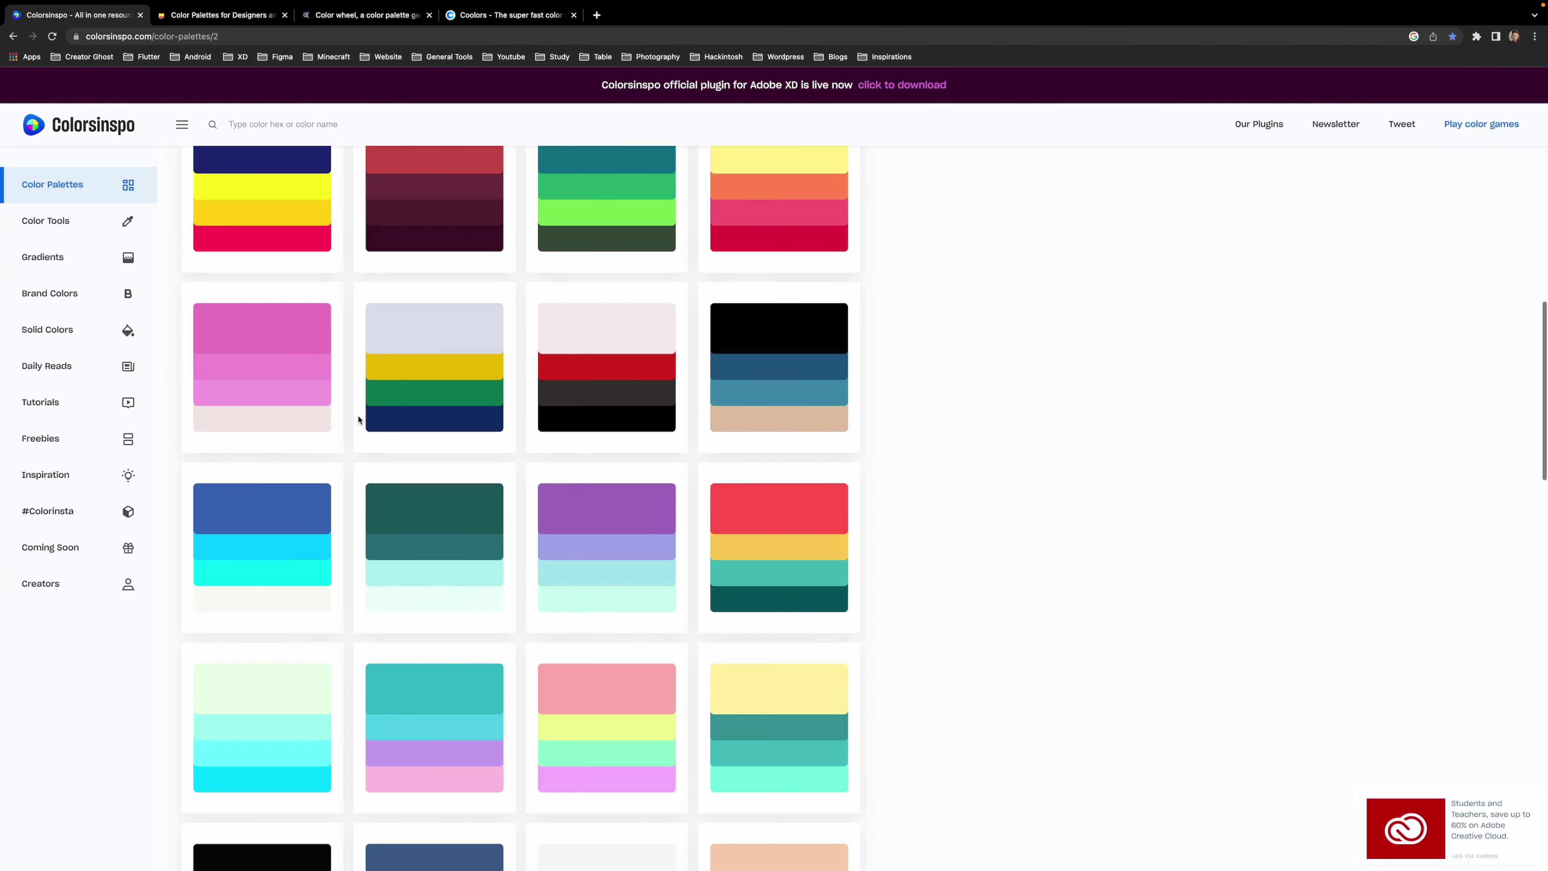
{"action": "scroll", "coordinate": [359, 419], "scroll_direction": "down", "scroll_amount": 5}
{"action": "scroll", "coordinate": [360, 419], "scroll_direction": "up", "scroll_amount": 1}
{"action": "left_click", "coordinate": [601, 374]}
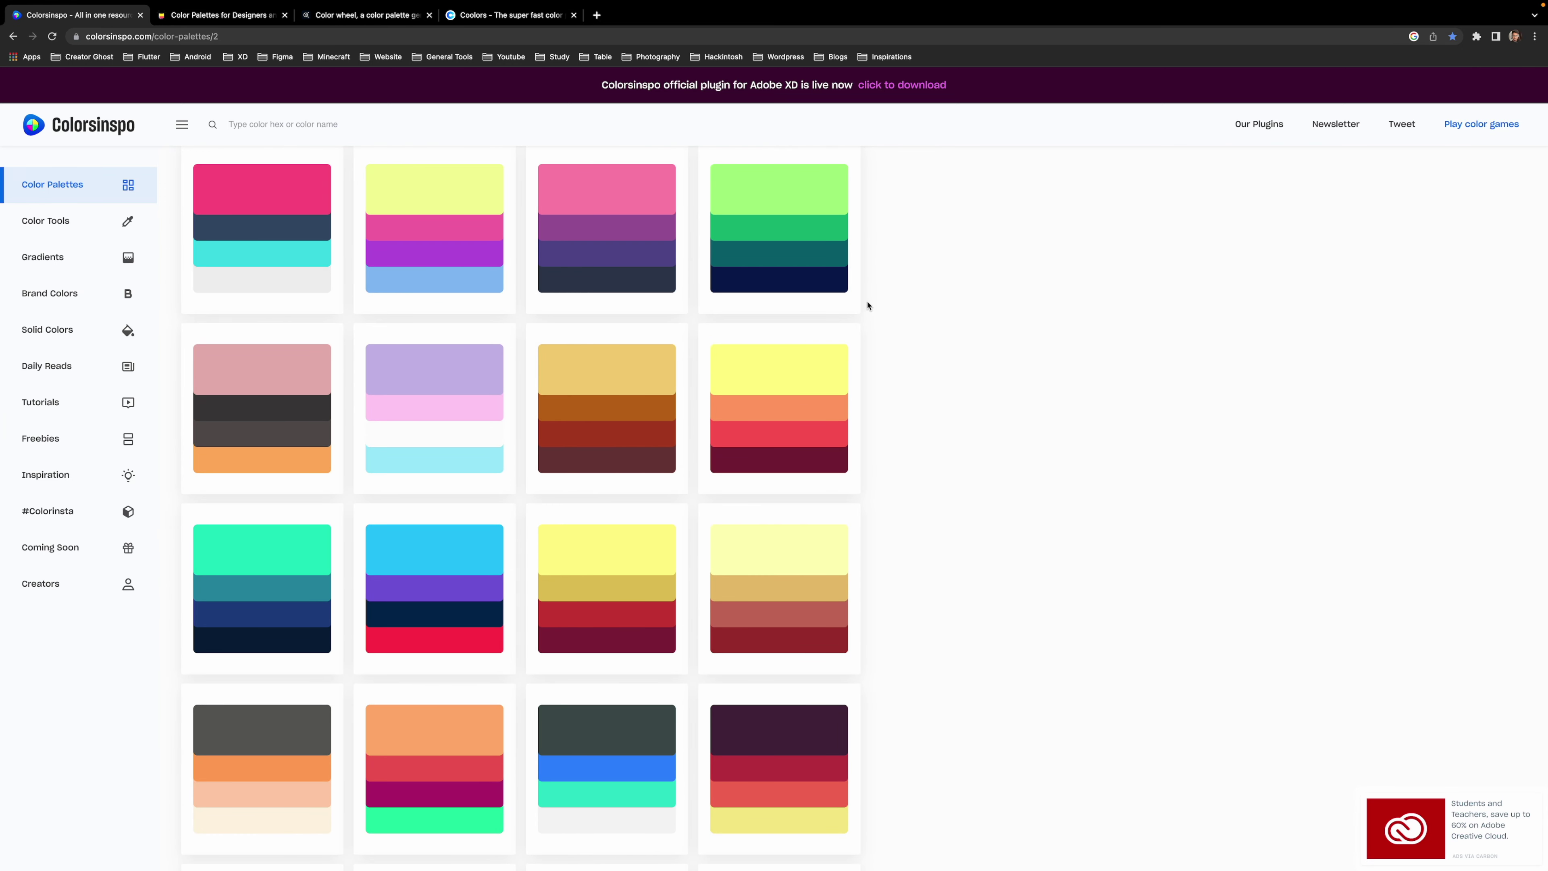
{"action": "scroll", "coordinate": [863, 304], "scroll_direction": "up", "scroll_amount": 5}
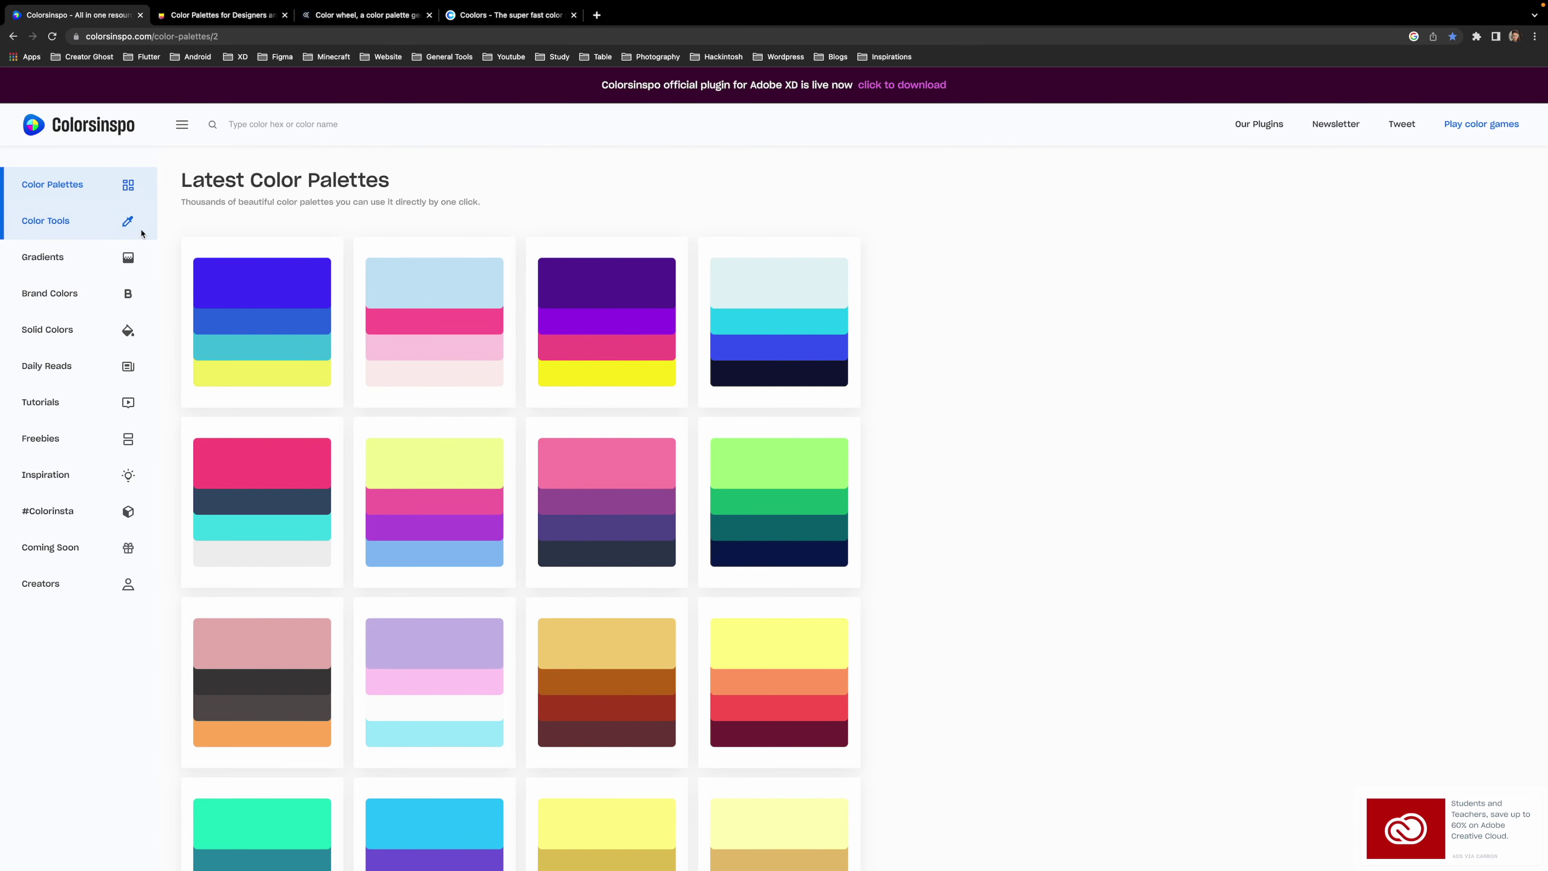
{"action": "left_click", "coordinate": [130, 235]}
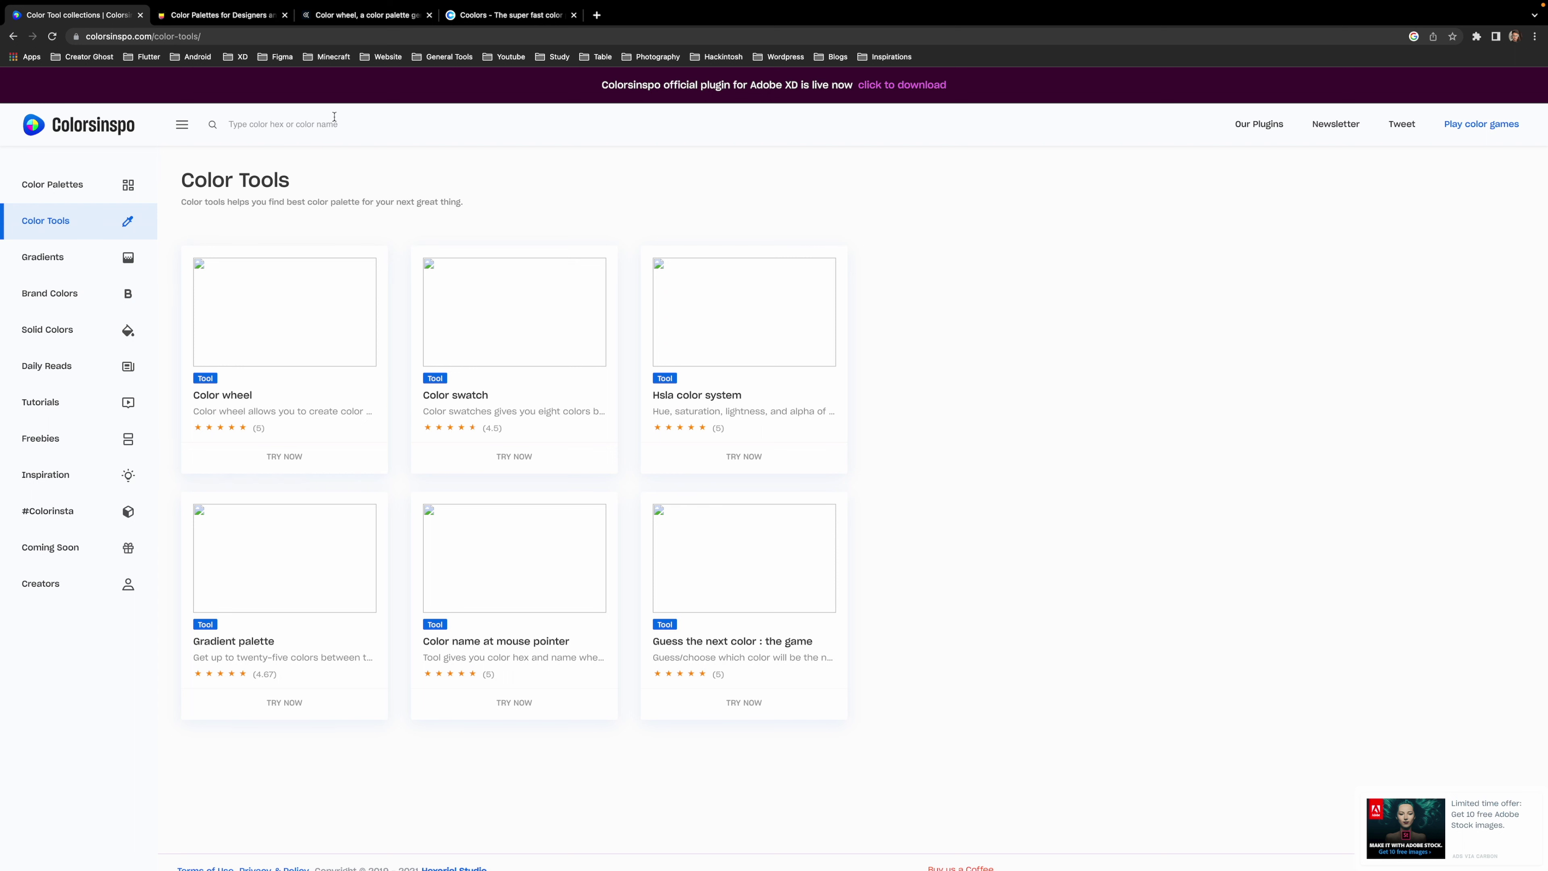
In Gradients, copy the Dark ocean gradient's CSS and inspect its rgb values in a new tab
{"action": "left_click", "coordinate": [92, 264]}
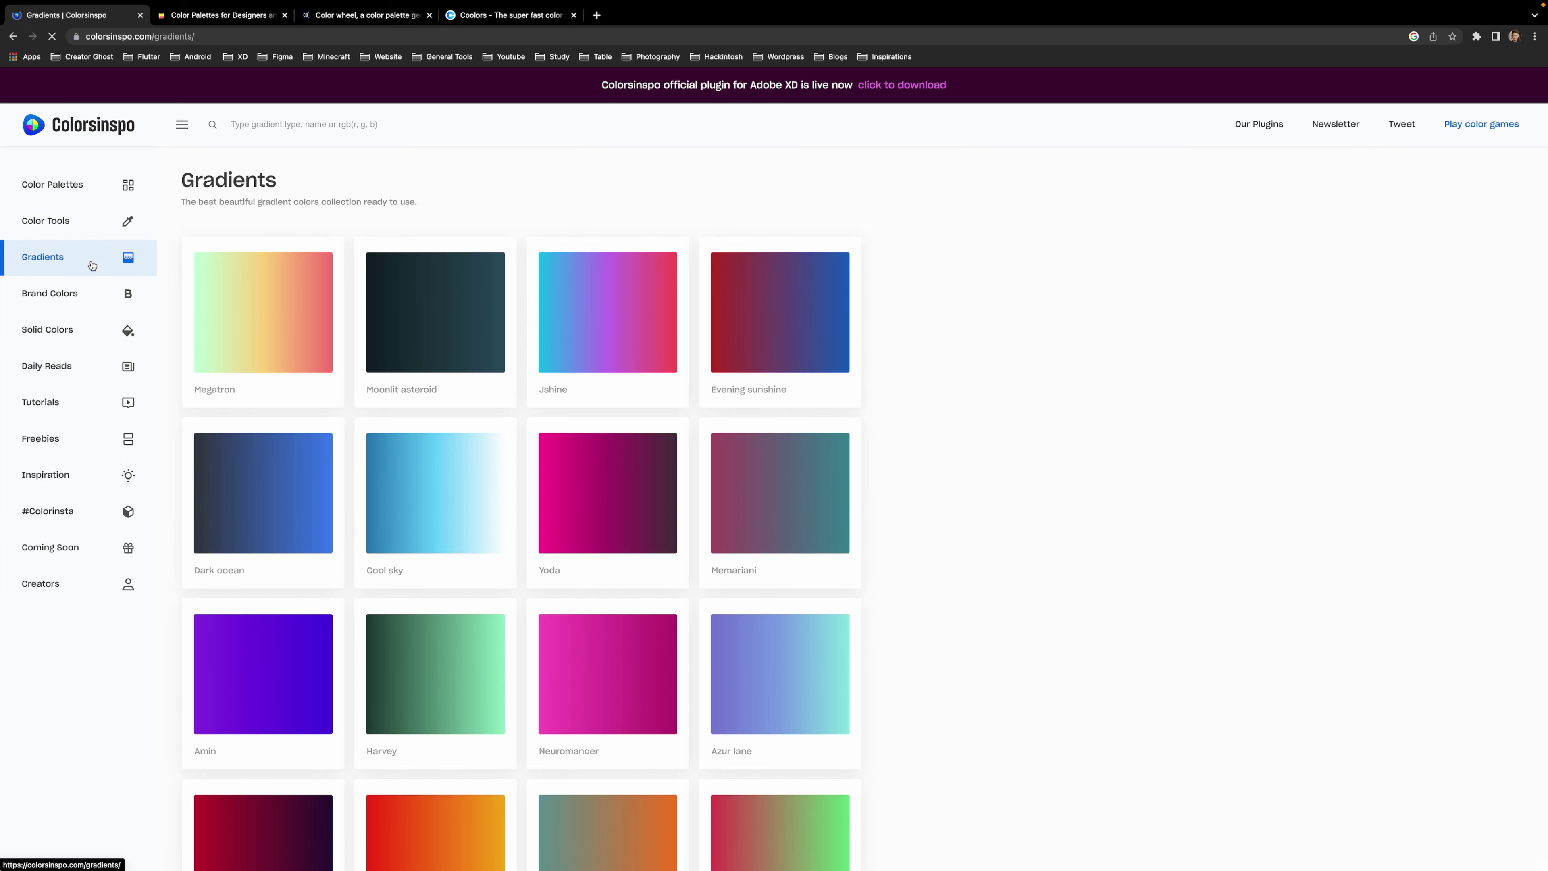
{"action": "scroll", "coordinate": [268, 274], "scroll_direction": "down", "scroll_amount": 3}
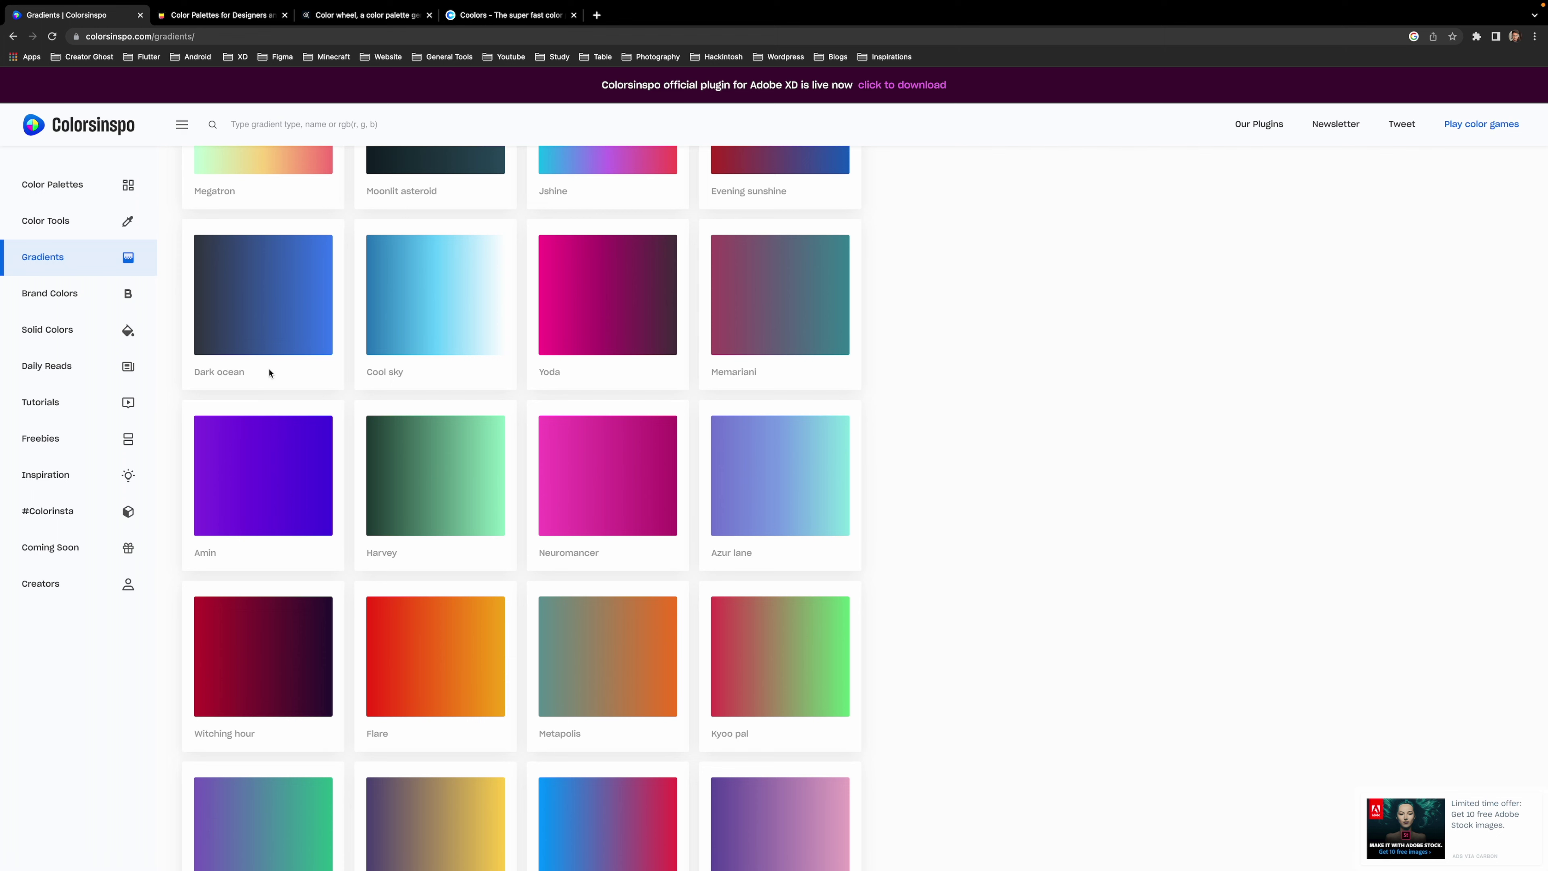
{"action": "mouse_move", "coordinate": [256, 294]}
{"action": "left_click", "coordinate": [263, 291]}
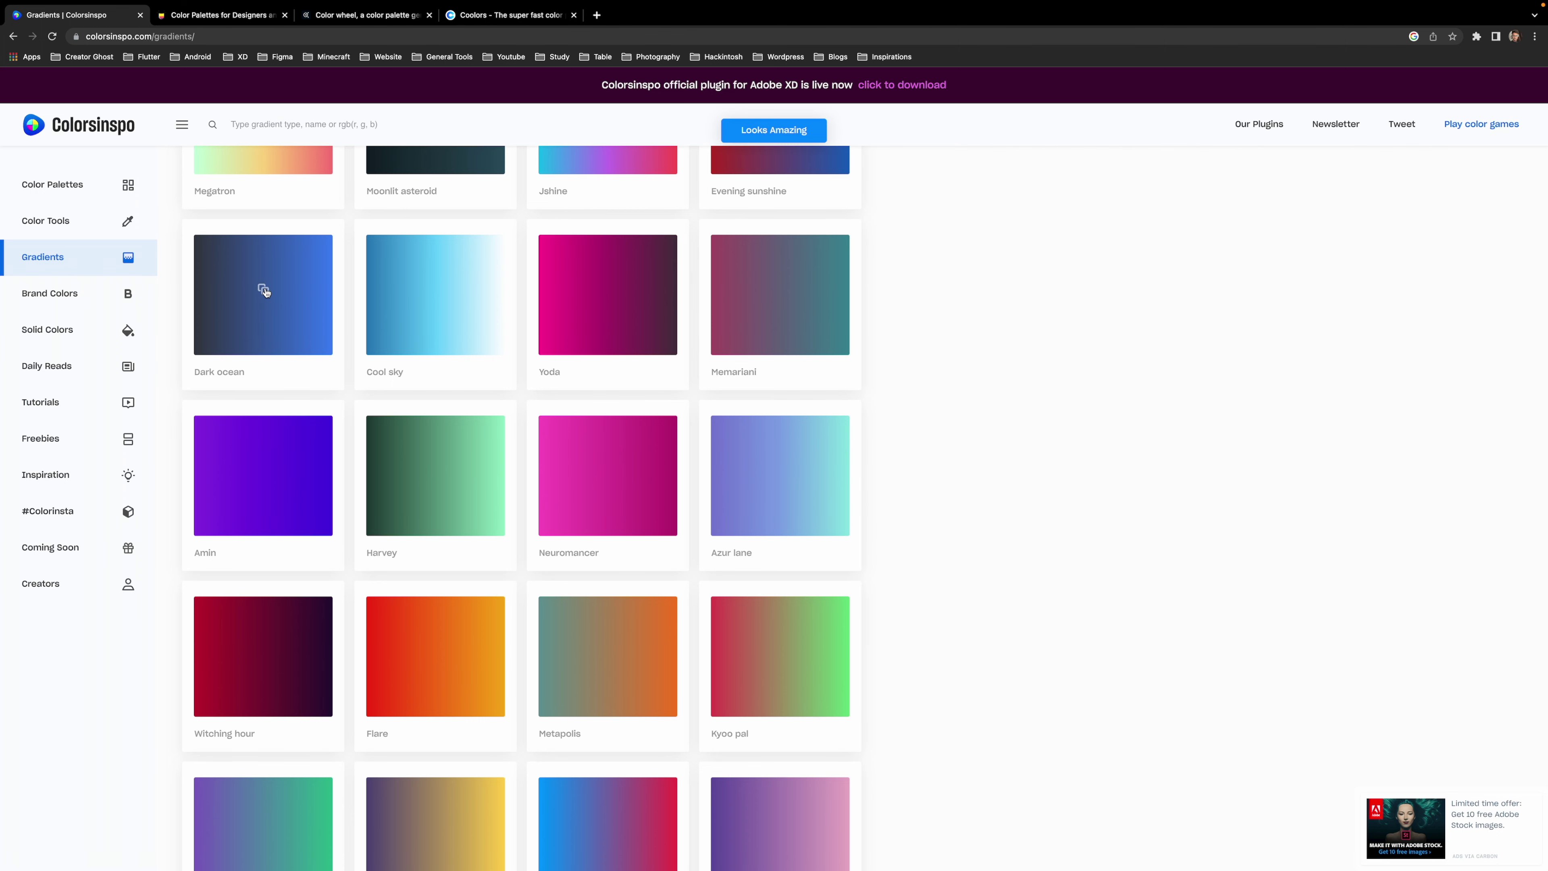
{"action": "left_click", "coordinate": [597, 15]}
{"action": "key", "text": "super+v"}
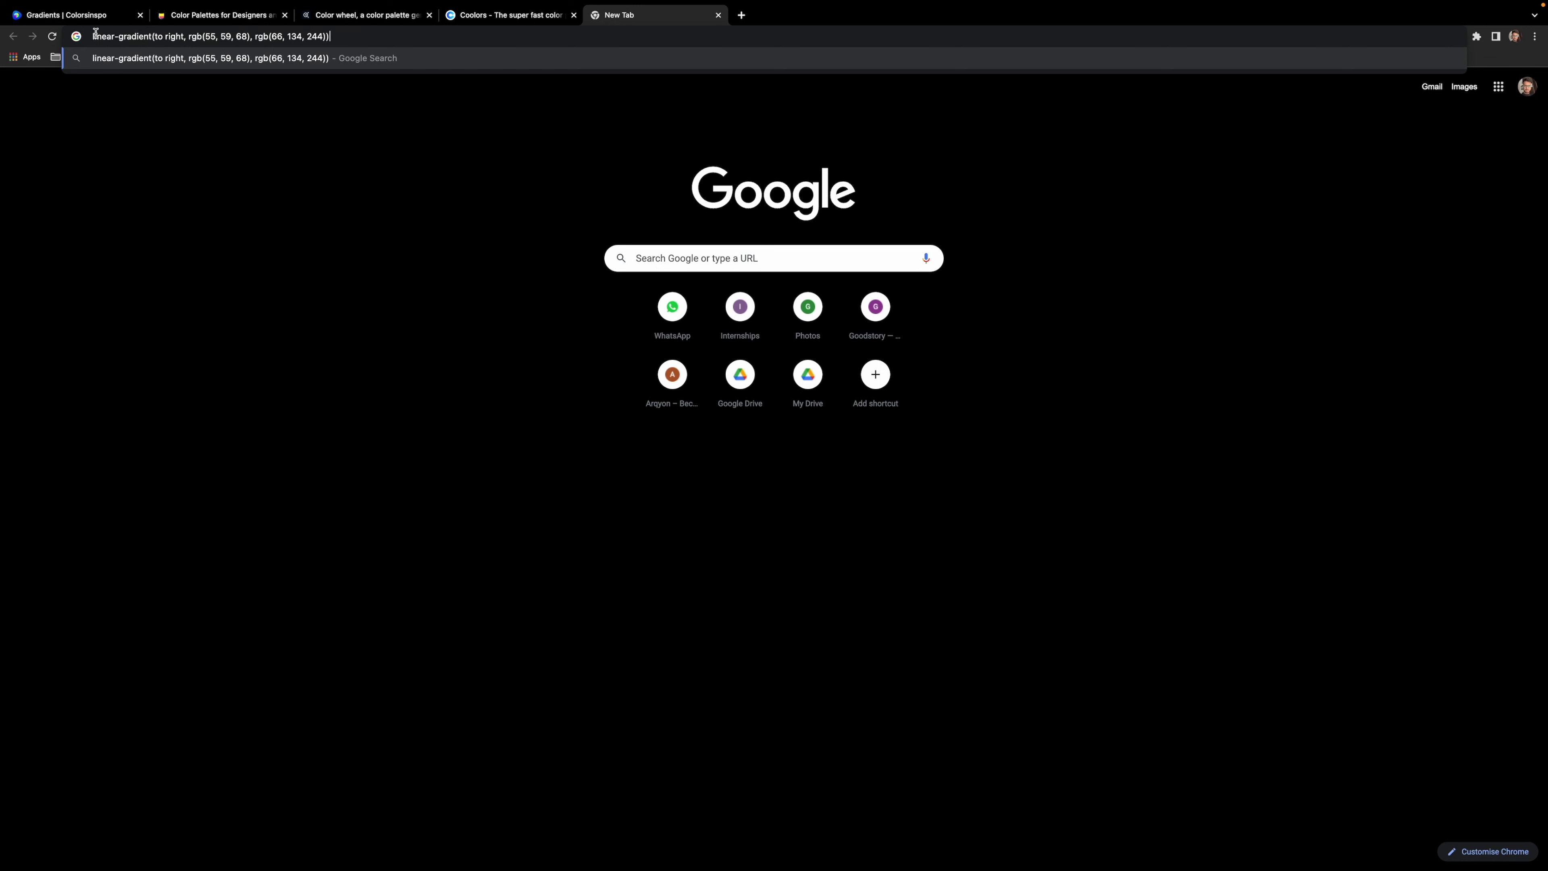
{"action": "left_click_drag", "start_coordinate": [93, 34], "coordinate": [311, 35]}
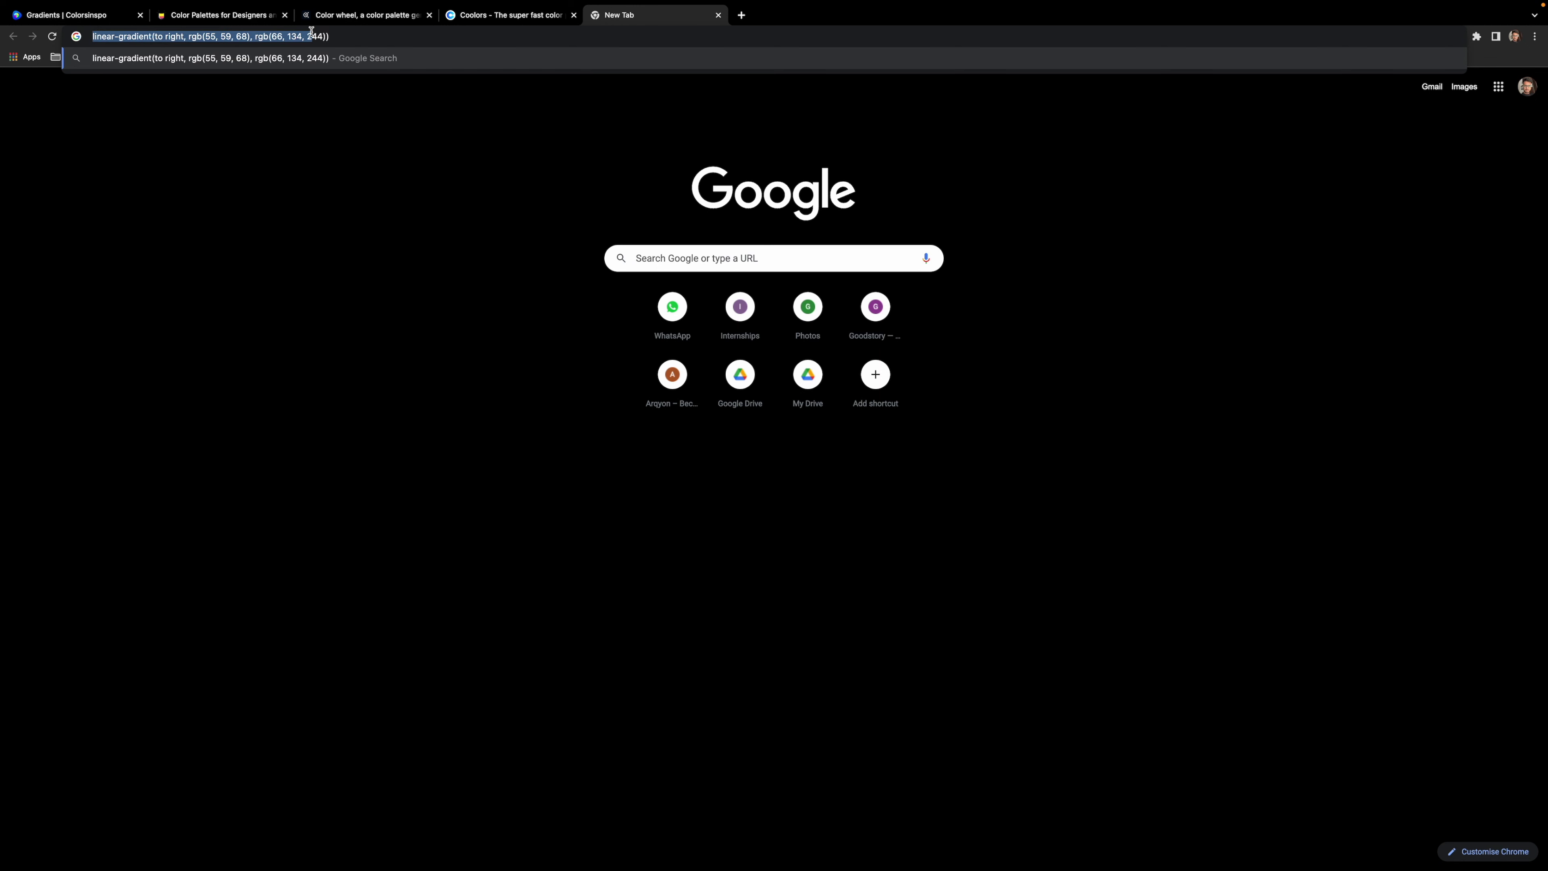
{"action": "left_click", "coordinate": [308, 35]}
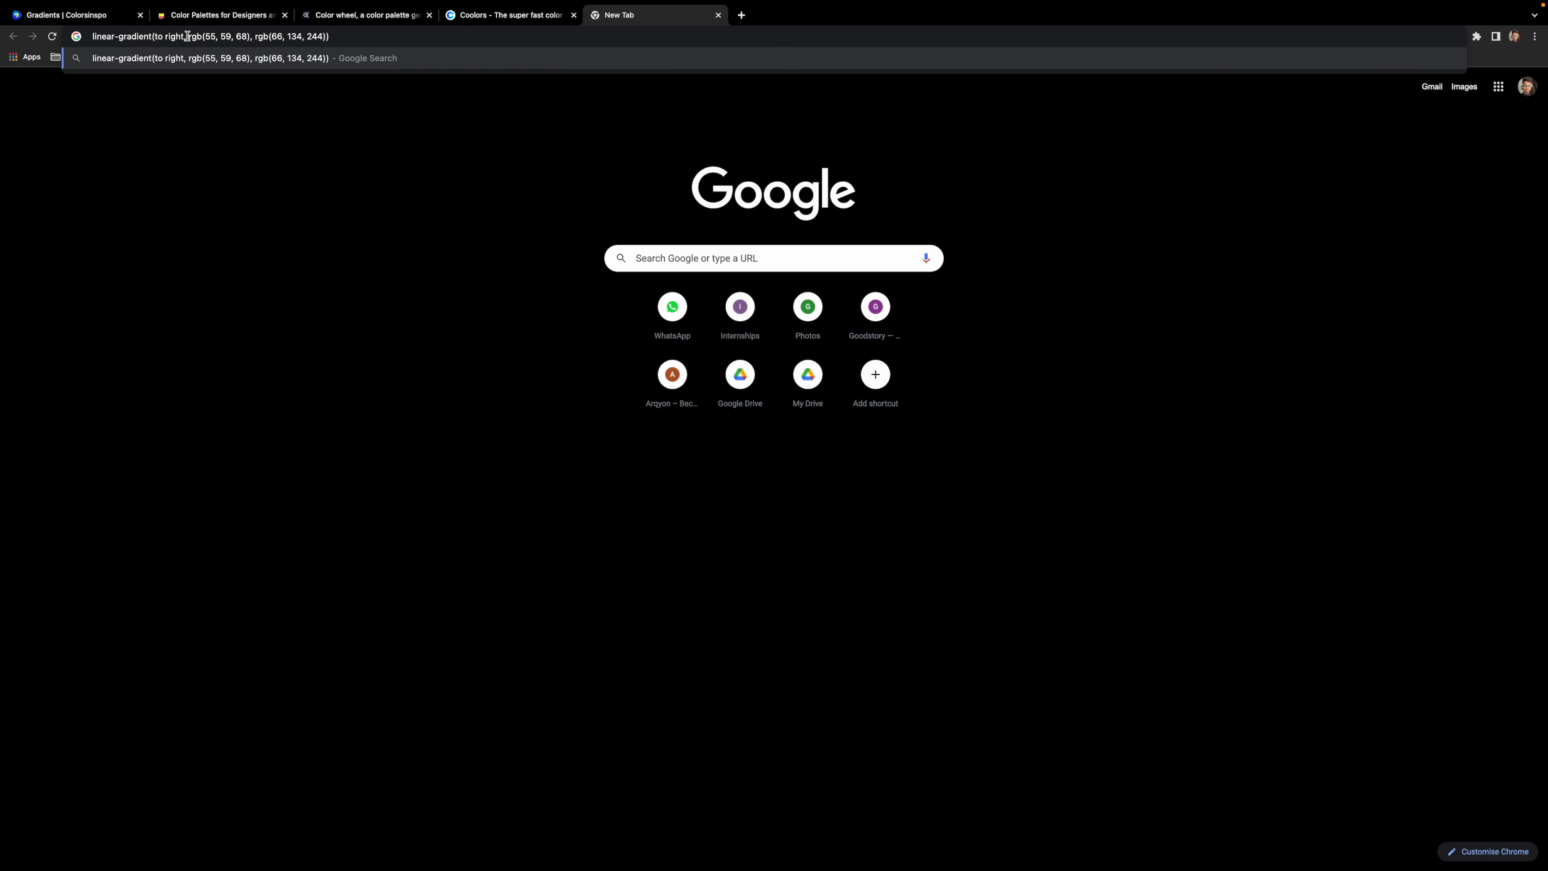
{"action": "left_click_drag", "start_coordinate": [187, 36], "coordinate": [332, 36]}
{"action": "mouse_move", "coordinate": [668, 5]}
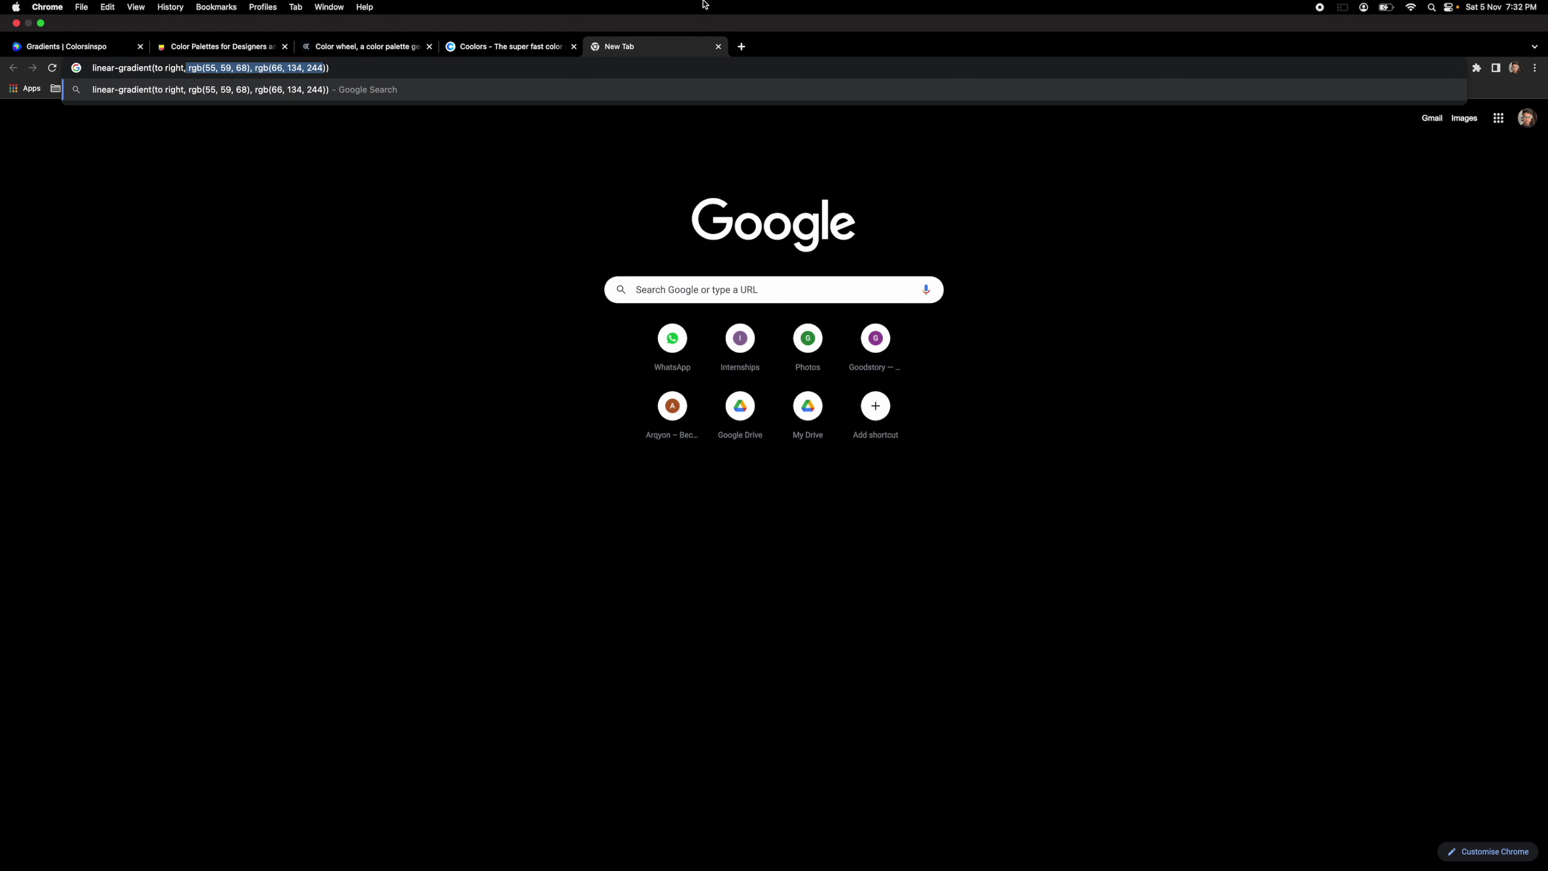
{"action": "left_click", "coordinate": [718, 47]}
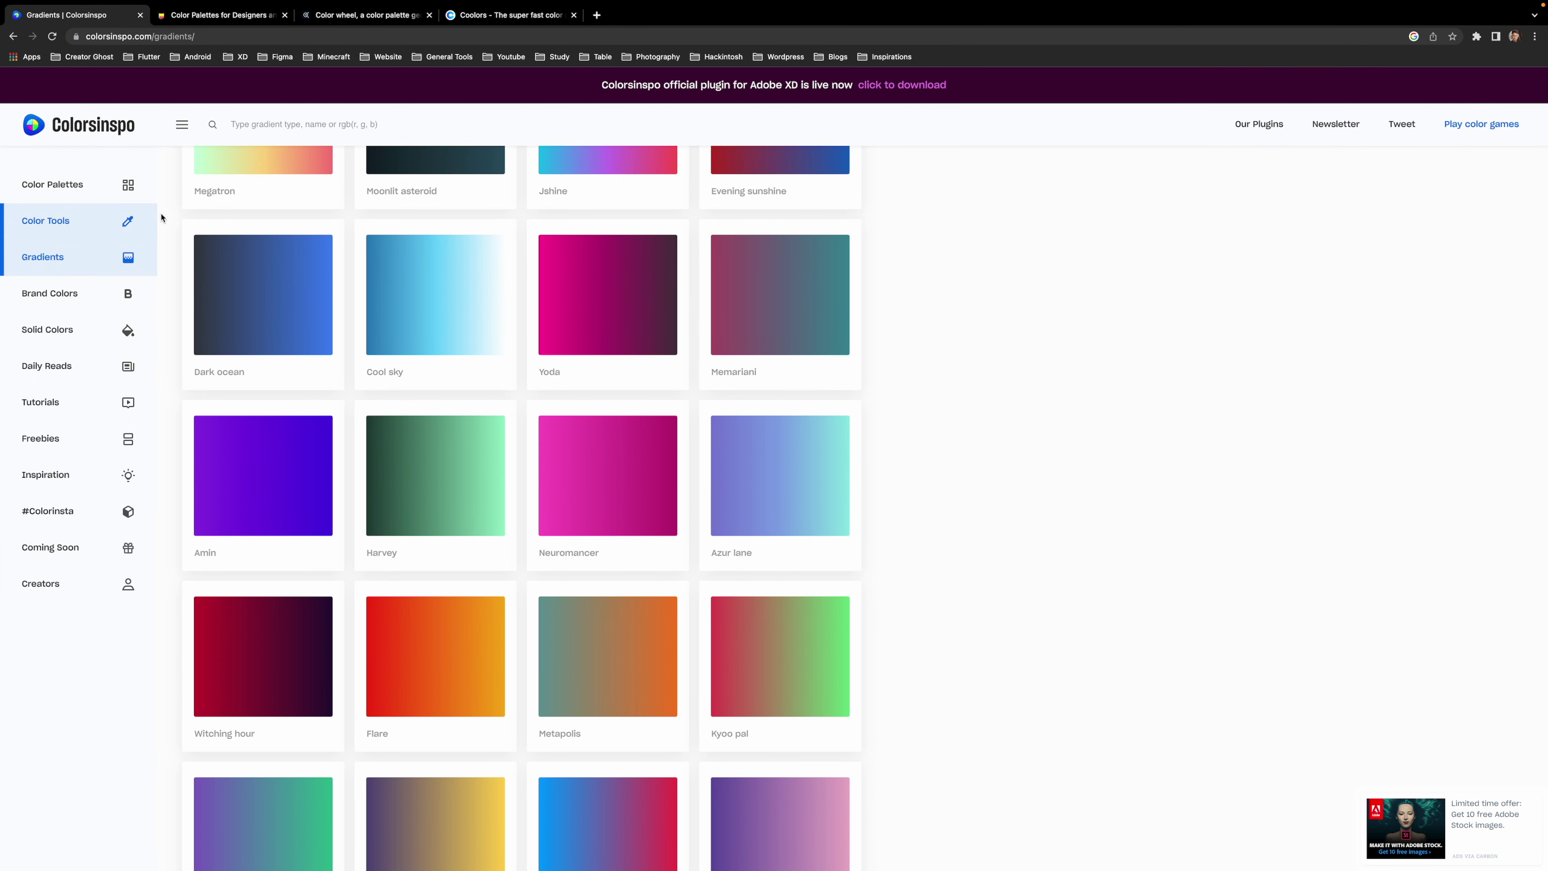
Load two more batches of gradients, then go to Brand Colors
{"action": "scroll", "coordinate": [271, 291], "scroll_direction": "down", "scroll_amount": 3}
{"action": "scroll", "coordinate": [276, 291], "scroll_direction": "down", "scroll_amount": 10}
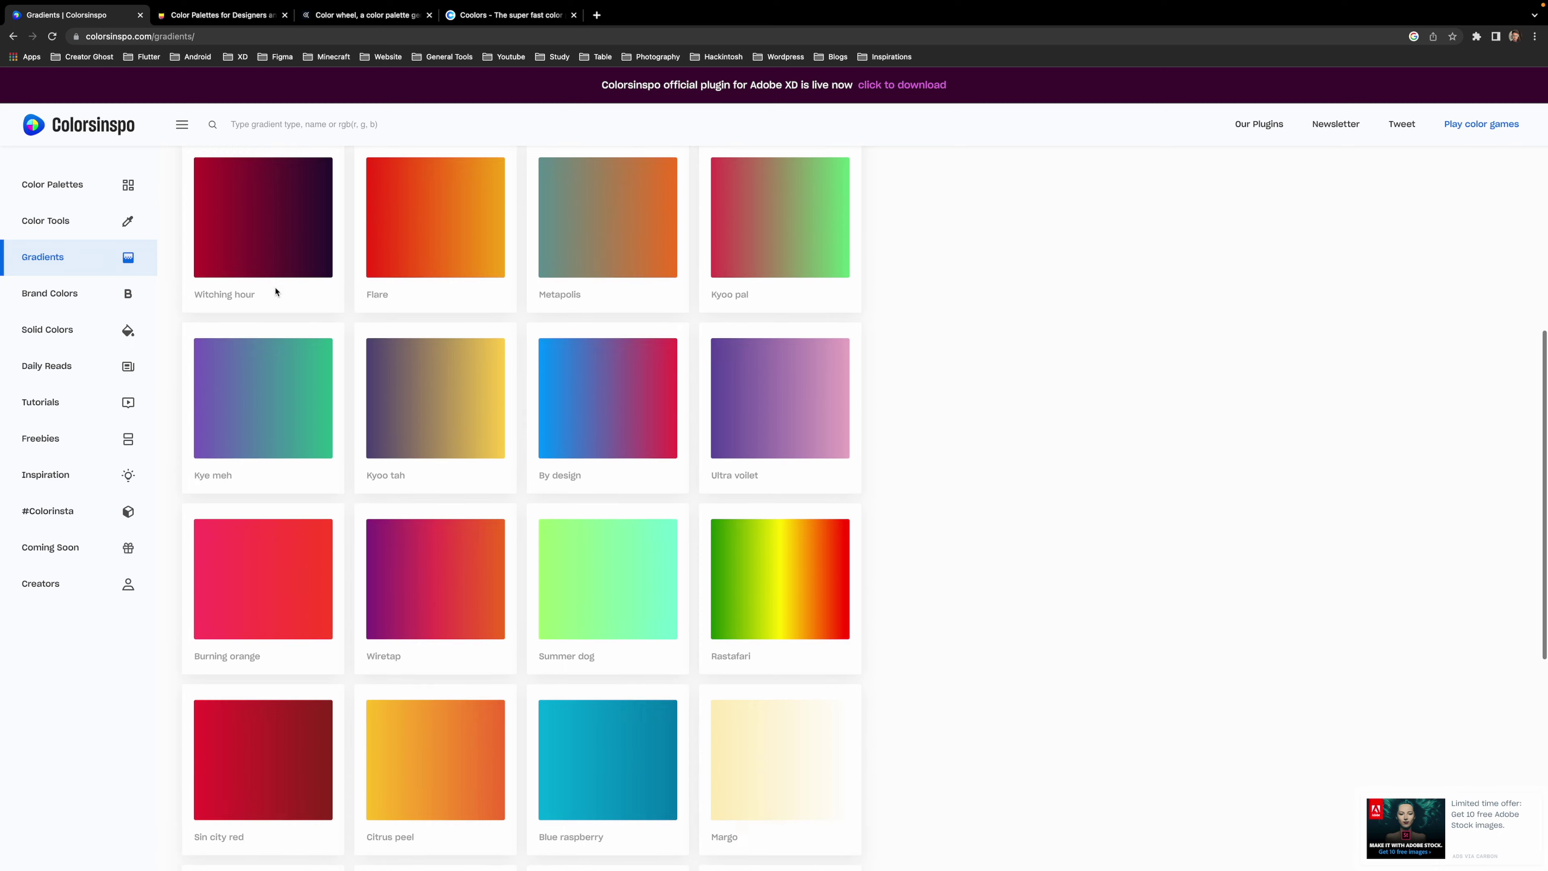
{"action": "scroll", "coordinate": [431, 418], "scroll_direction": "down", "scroll_amount": 2}
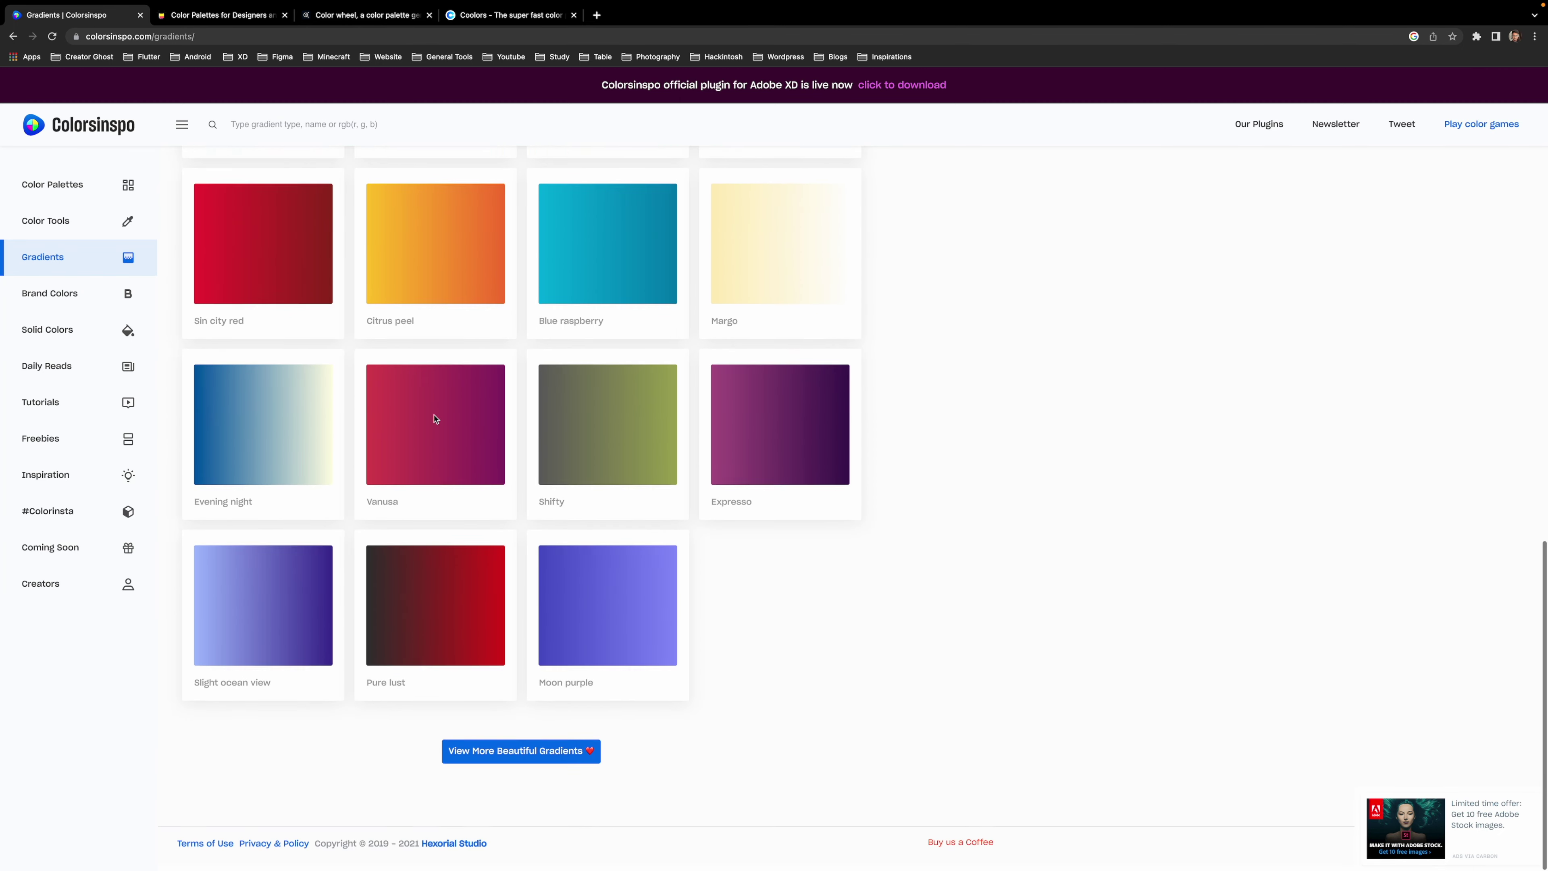
{"action": "left_click", "coordinate": [533, 757]}
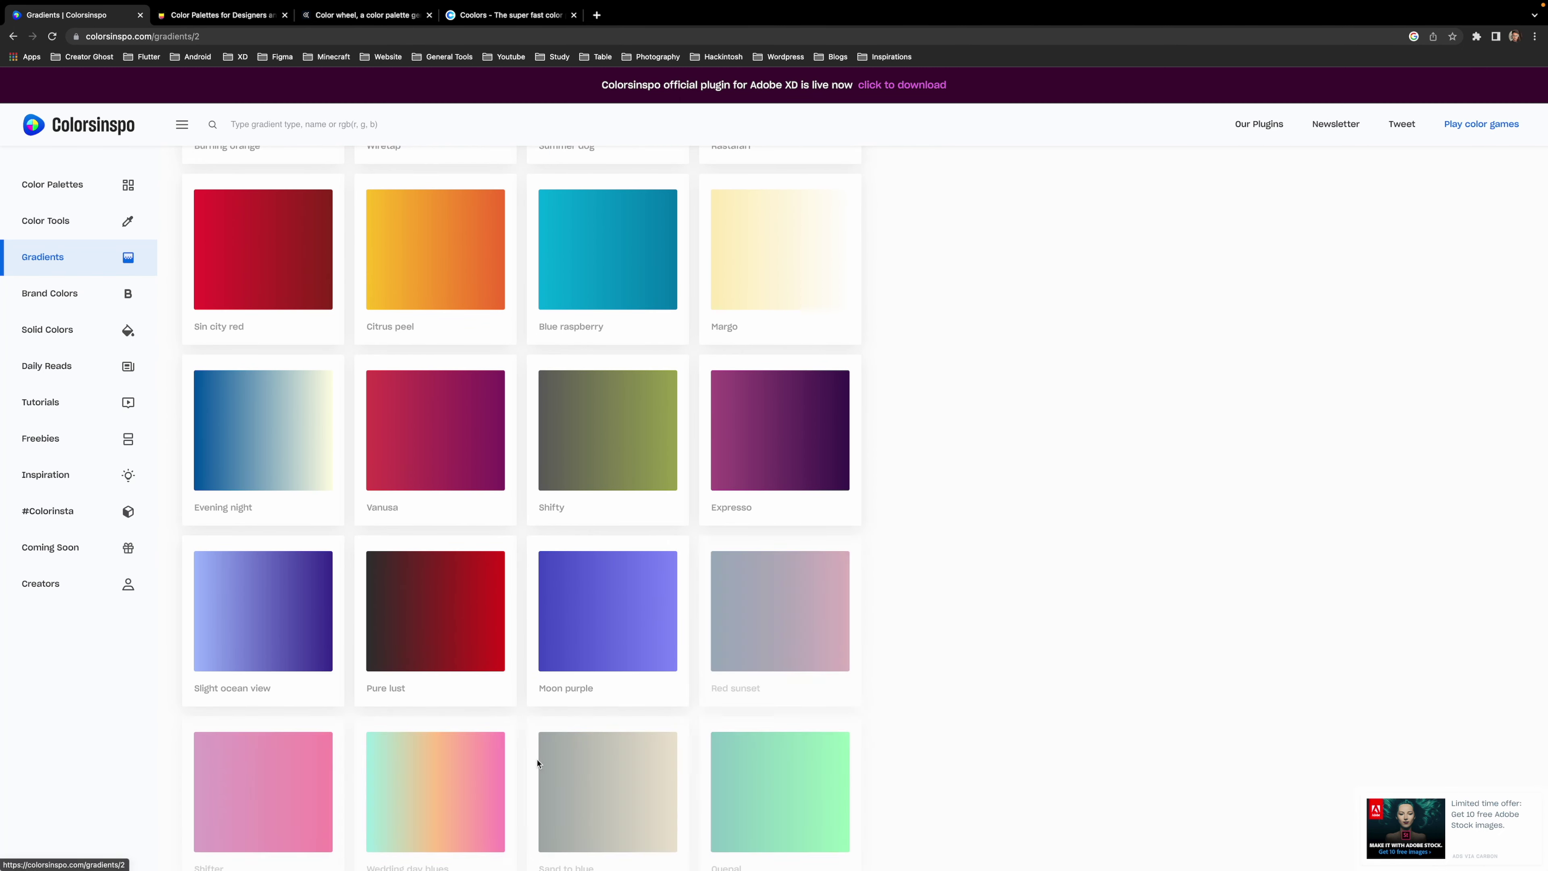
{"action": "scroll", "coordinate": [538, 763], "scroll_direction": "down", "scroll_amount": 3}
{"action": "scroll", "coordinate": [538, 763], "scroll_direction": "down", "scroll_amount": 15}
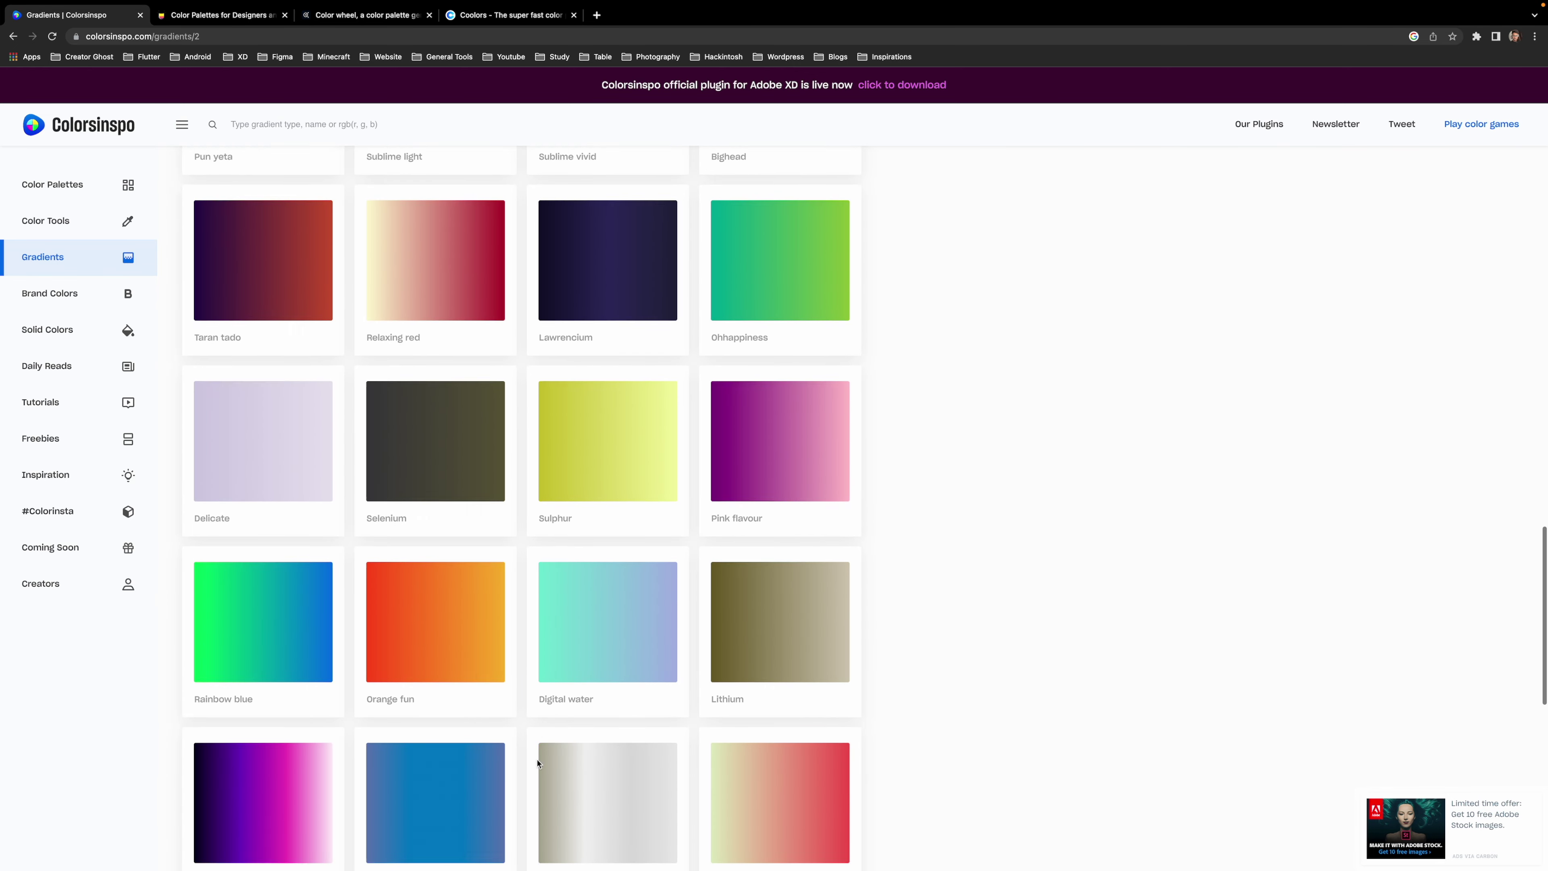
{"action": "scroll", "coordinate": [538, 763], "scroll_direction": "down", "scroll_amount": 6}
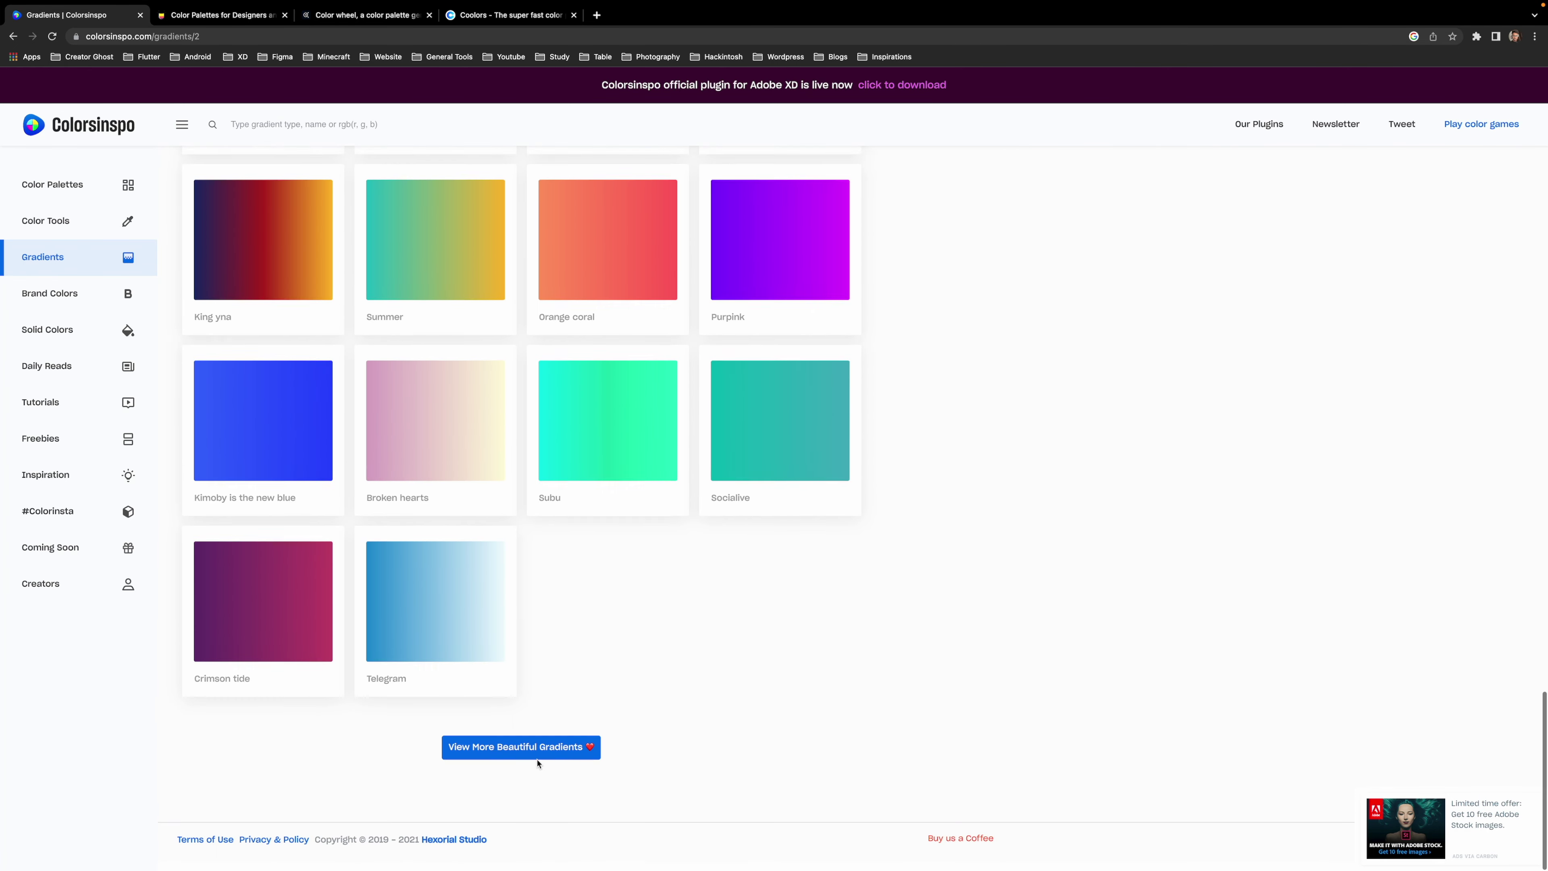
{"action": "left_click", "coordinate": [538, 762]}
{"action": "scroll", "coordinate": [505, 437], "scroll_direction": "down", "scroll_amount": 1}
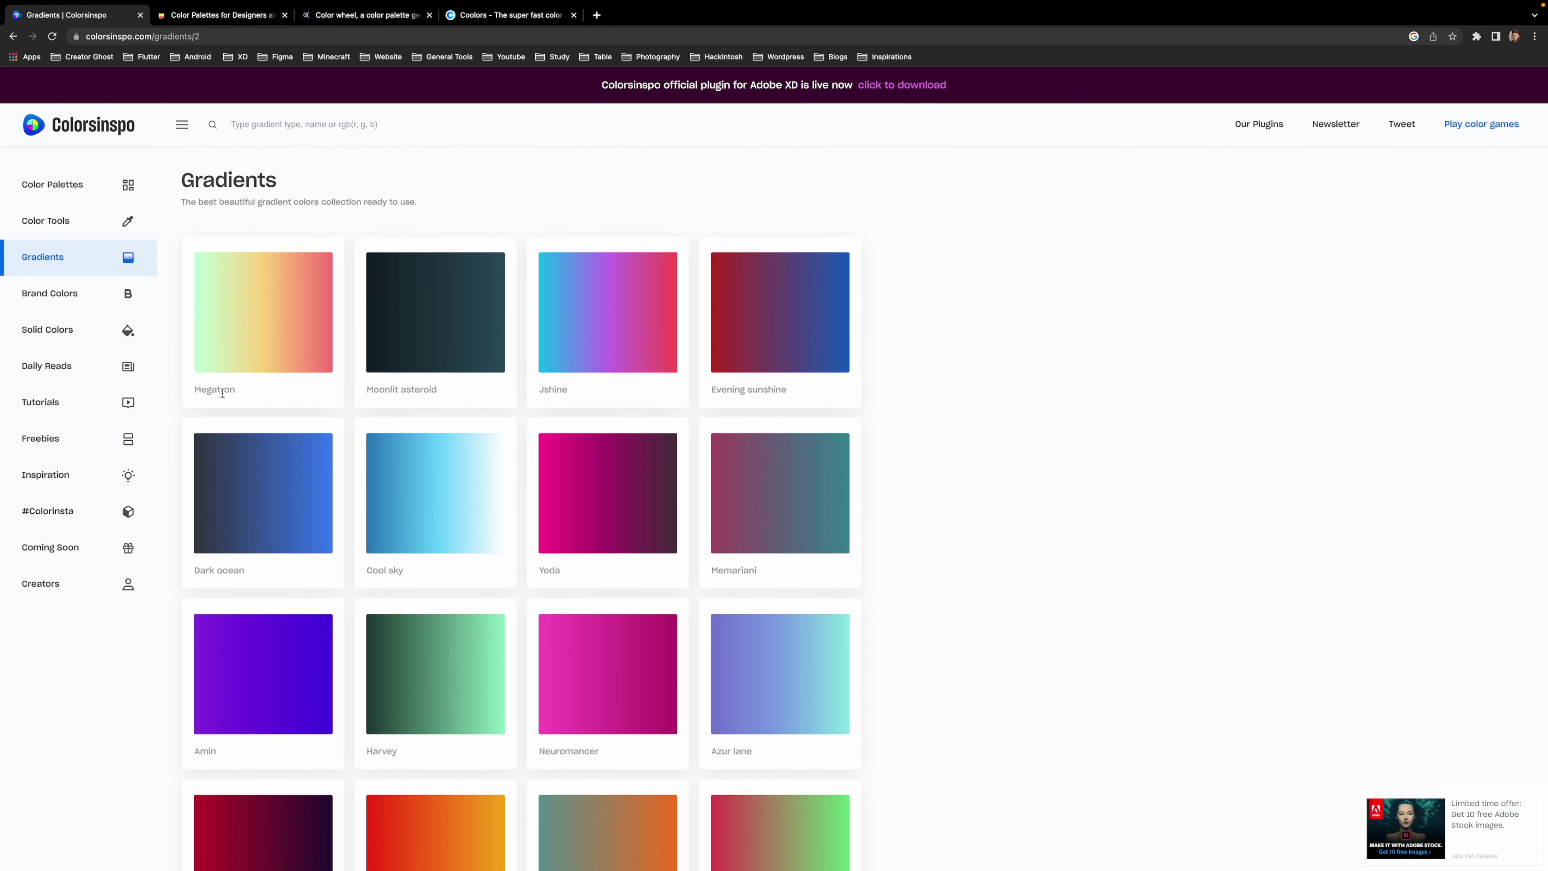
{"action": "left_click", "coordinate": [50, 302]}
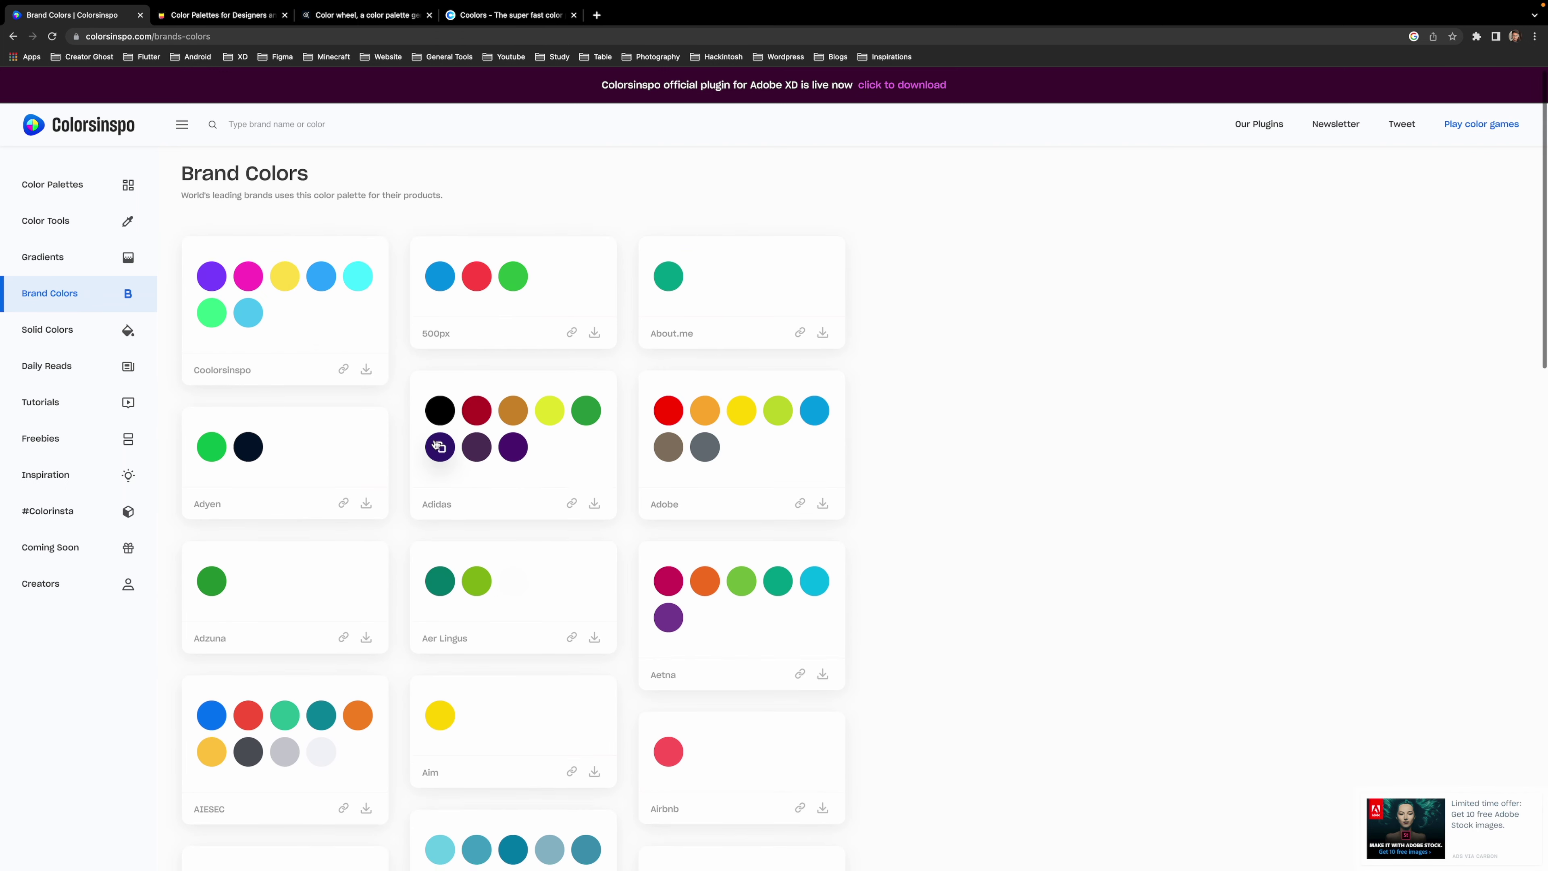
Copy Adobe's red brand colour from the Brand Colors list
{"action": "scroll", "coordinate": [436, 451], "scroll_direction": "down", "scroll_amount": 4}
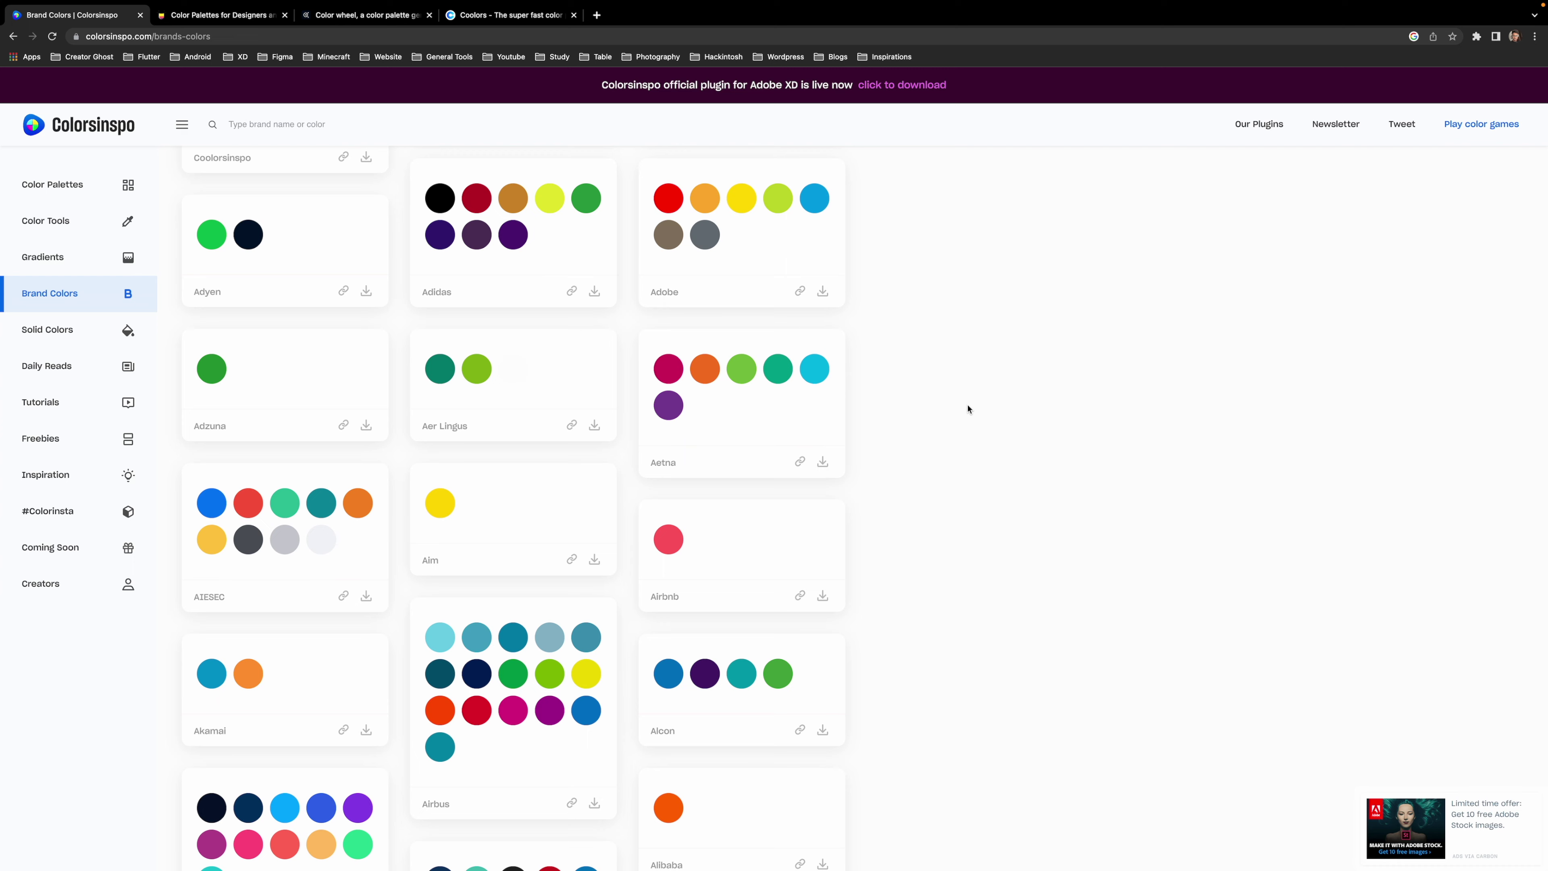
{"action": "scroll", "coordinate": [810, 361], "scroll_direction": "up", "scroll_amount": 1}
{"action": "mouse_move", "coordinate": [659, 274]}
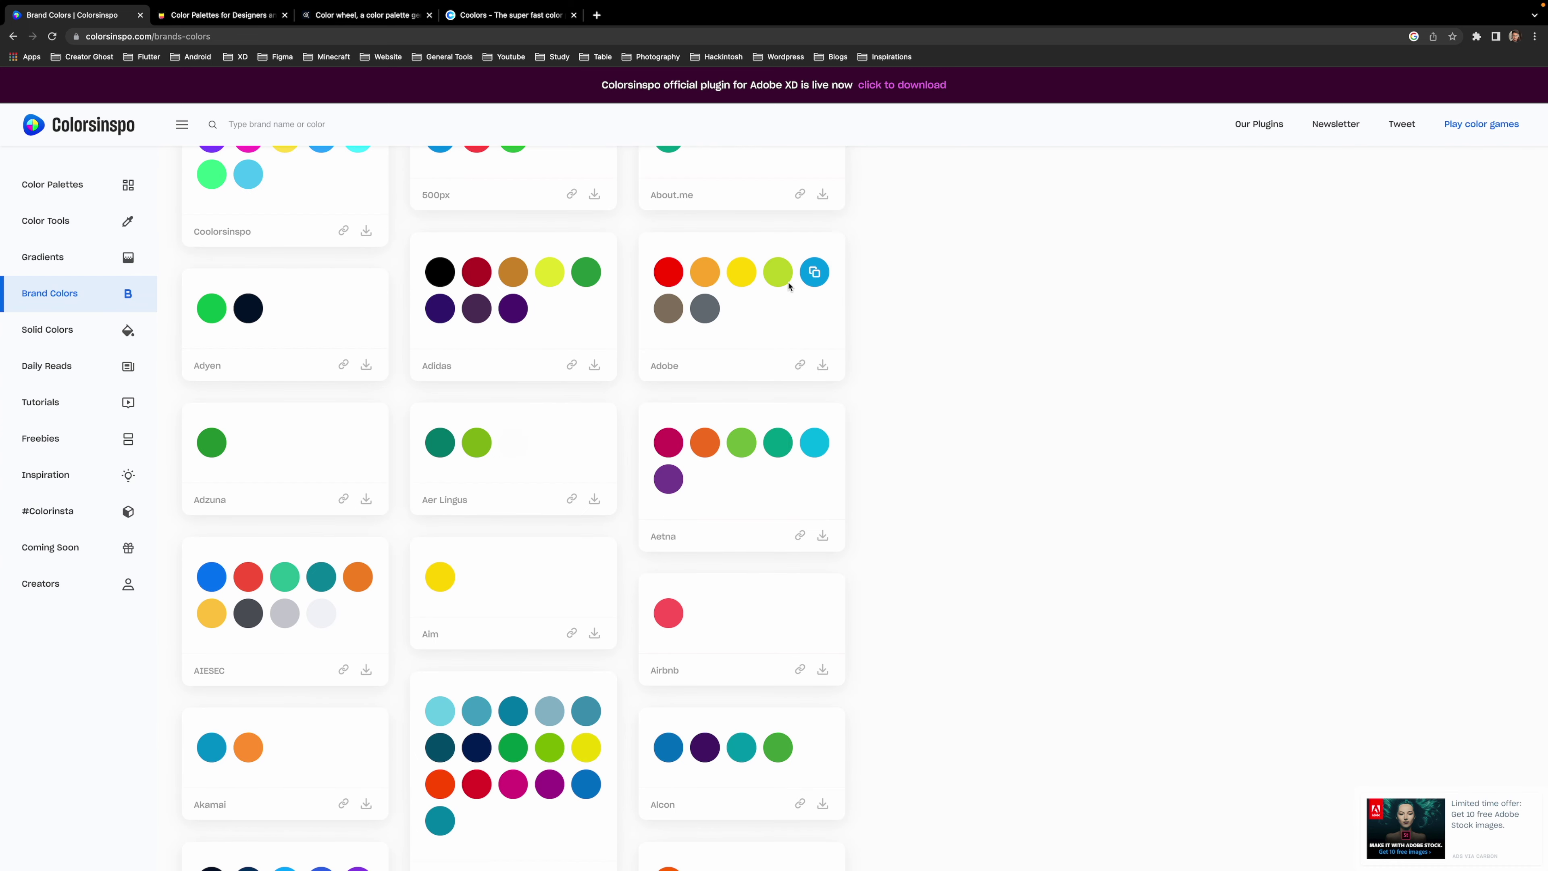
{"action": "left_click", "coordinate": [668, 274]}
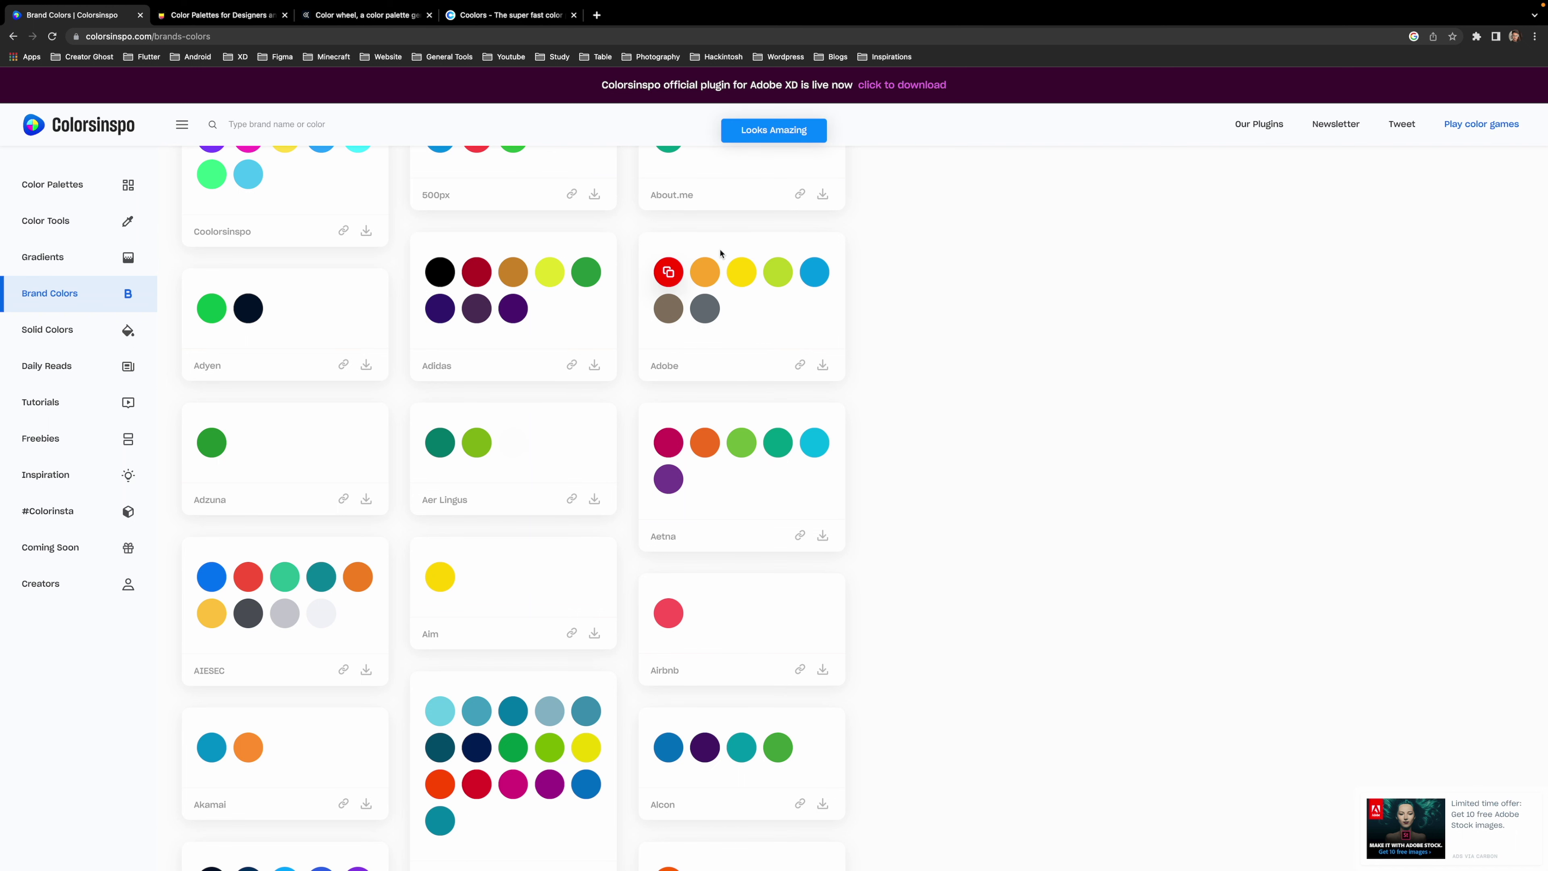
Load more brand palettes with View More Best Brands Palettes, then go to Solid Colors
{"action": "scroll", "coordinate": [947, 282], "scroll_direction": "down", "scroll_amount": 7}
{"action": "scroll", "coordinate": [681, 242], "scroll_direction": "up", "scroll_amount": 1}
{"action": "scroll", "coordinate": [659, 518], "scroll_direction": "down", "scroll_amount": 2}
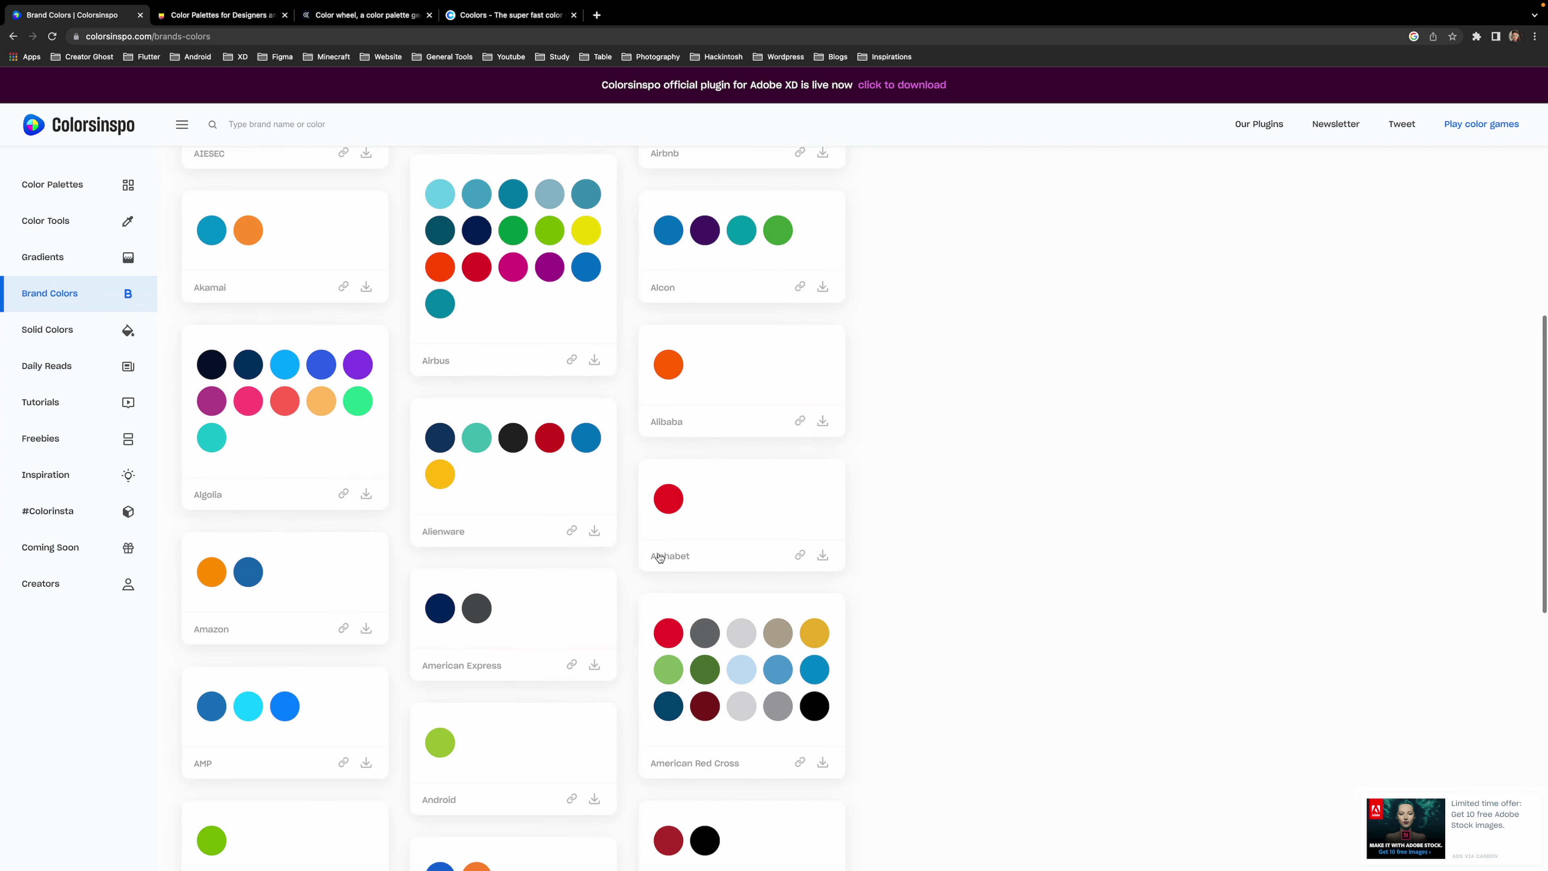
{"action": "scroll", "coordinate": [658, 556], "scroll_direction": "down", "scroll_amount": 3}
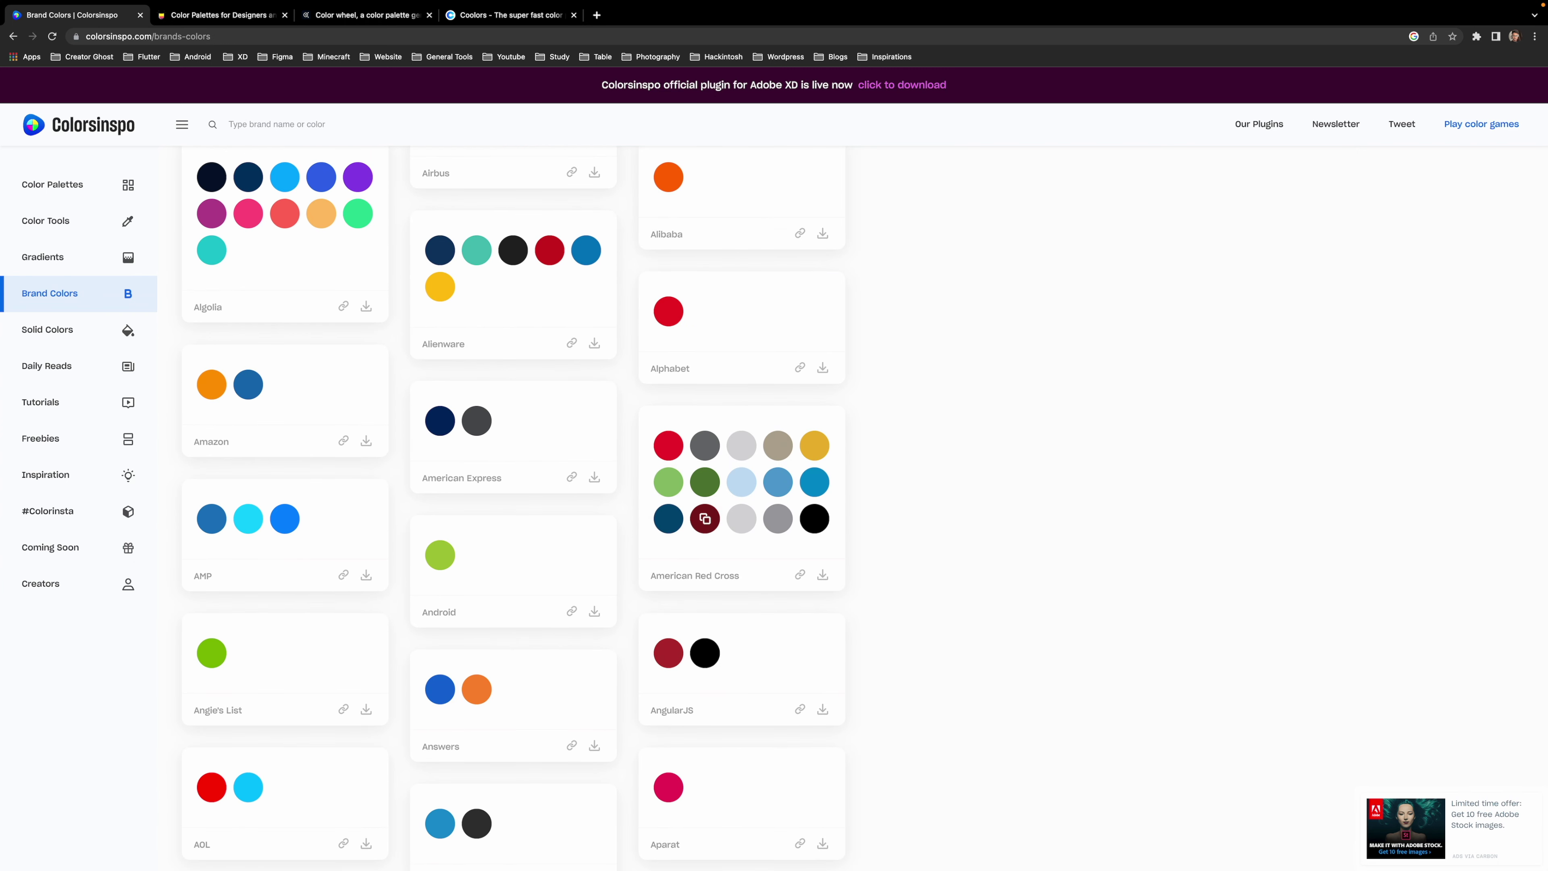
{"action": "scroll", "coordinate": [224, 535], "scroll_direction": "down", "scroll_amount": 4}
{"action": "scroll", "coordinate": [224, 535], "scroll_direction": "down", "scroll_amount": 2}
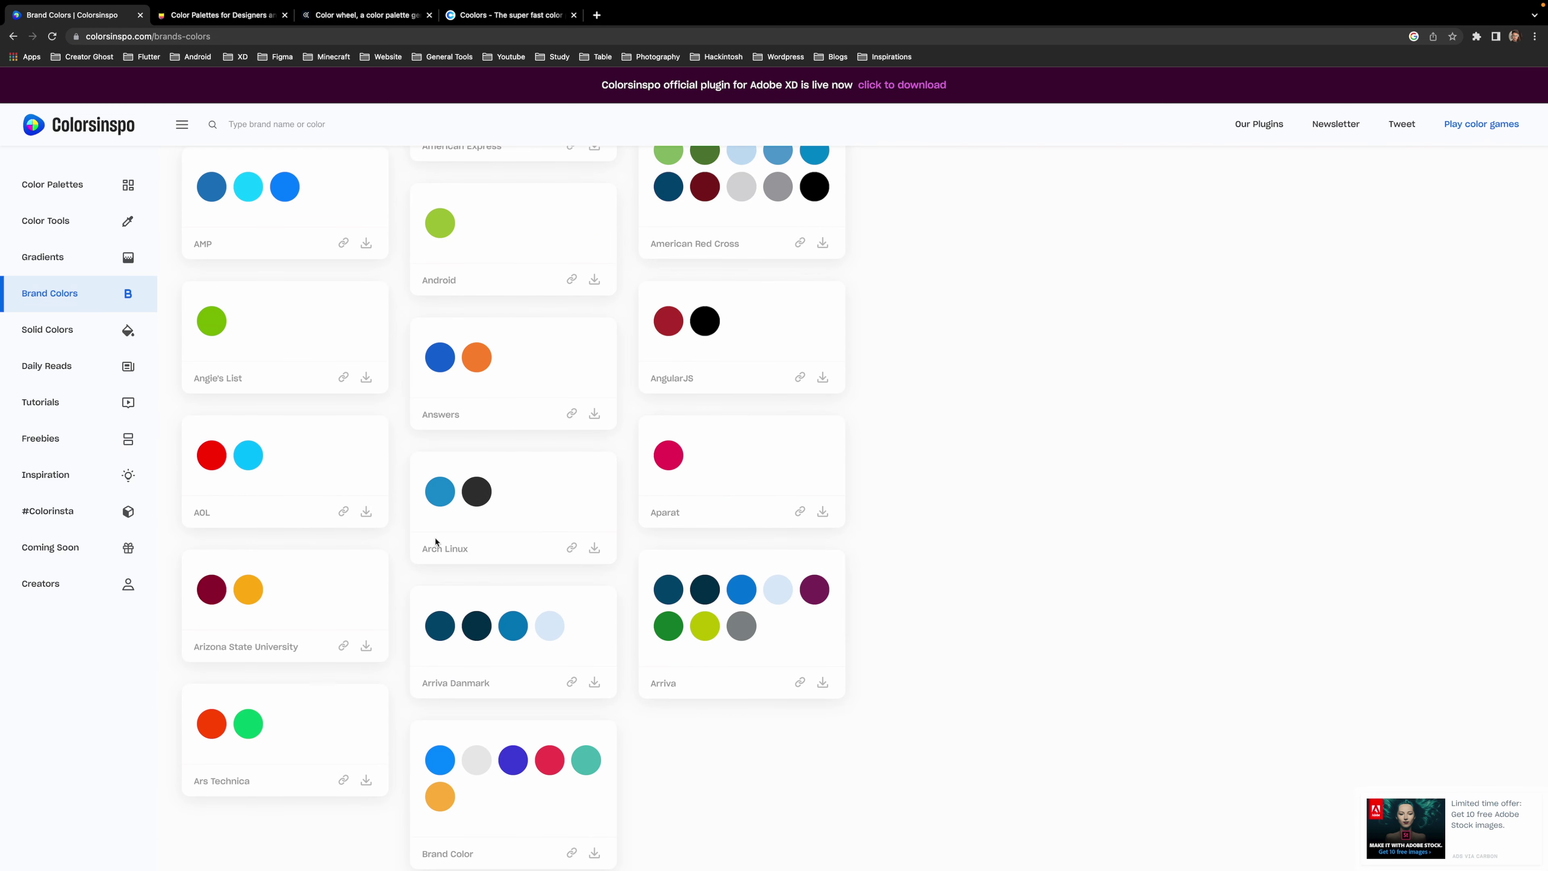
{"action": "scroll", "coordinate": [435, 541], "scroll_direction": "down", "scroll_amount": 3}
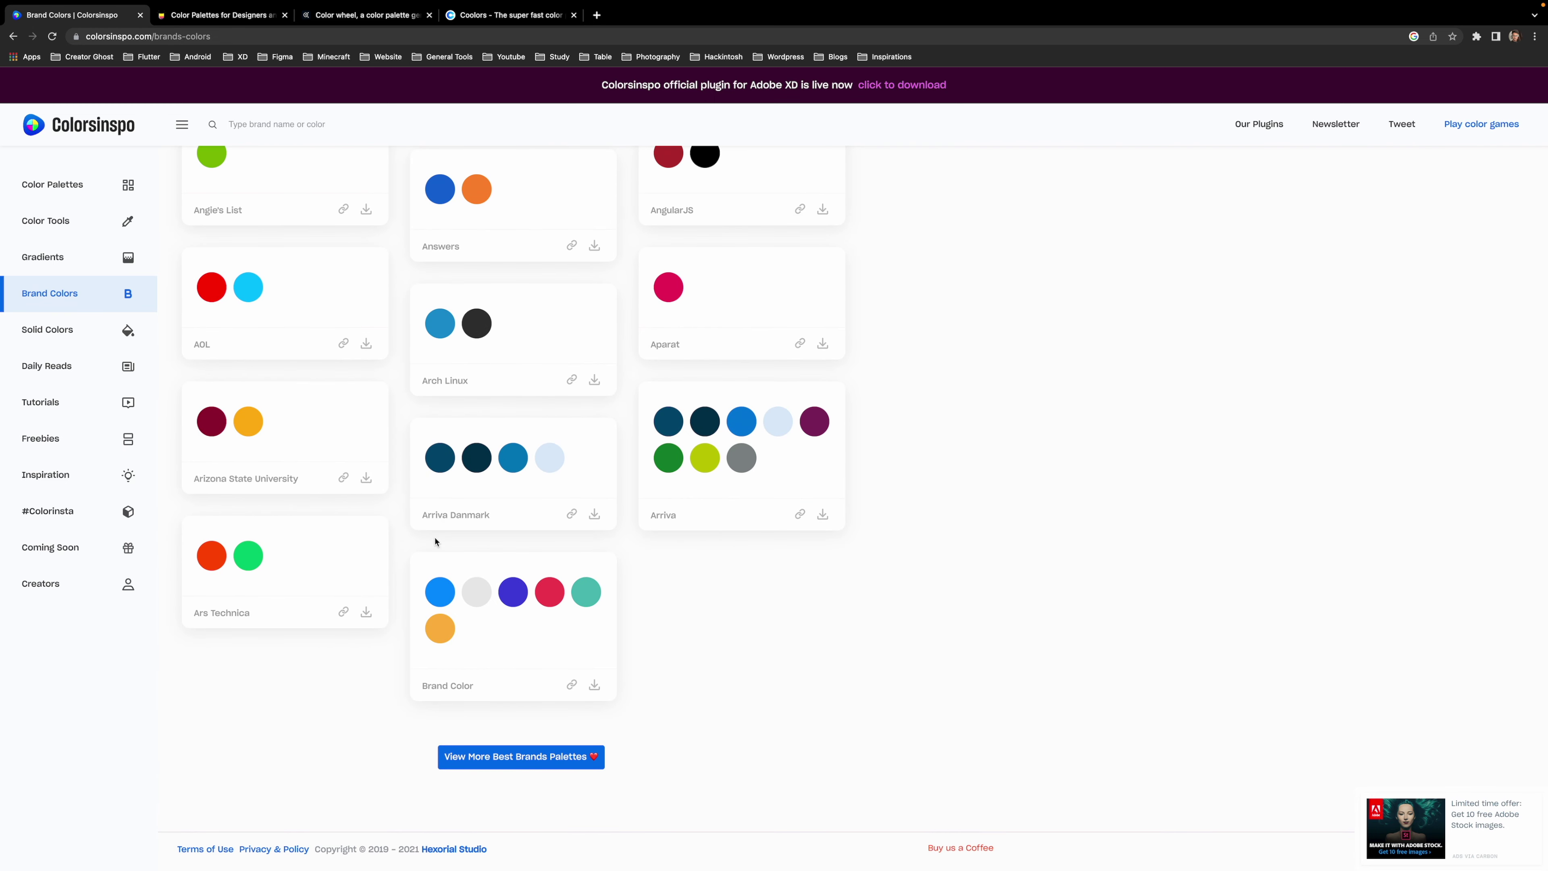
{"action": "left_click", "coordinate": [518, 756]}
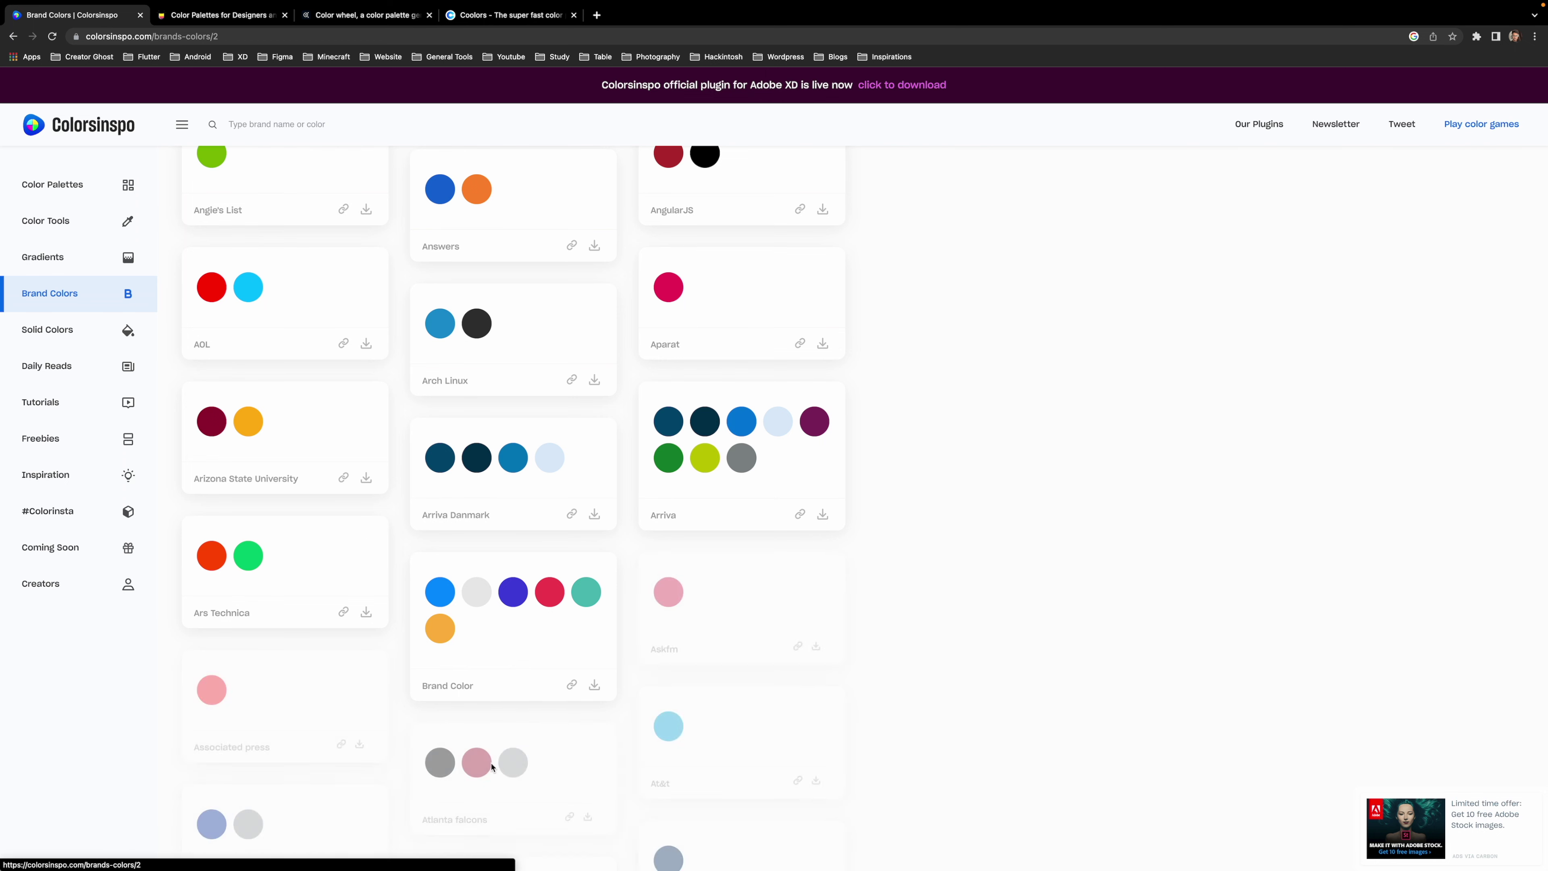
{"action": "scroll", "coordinate": [568, 719], "scroll_direction": "down", "scroll_amount": 5}
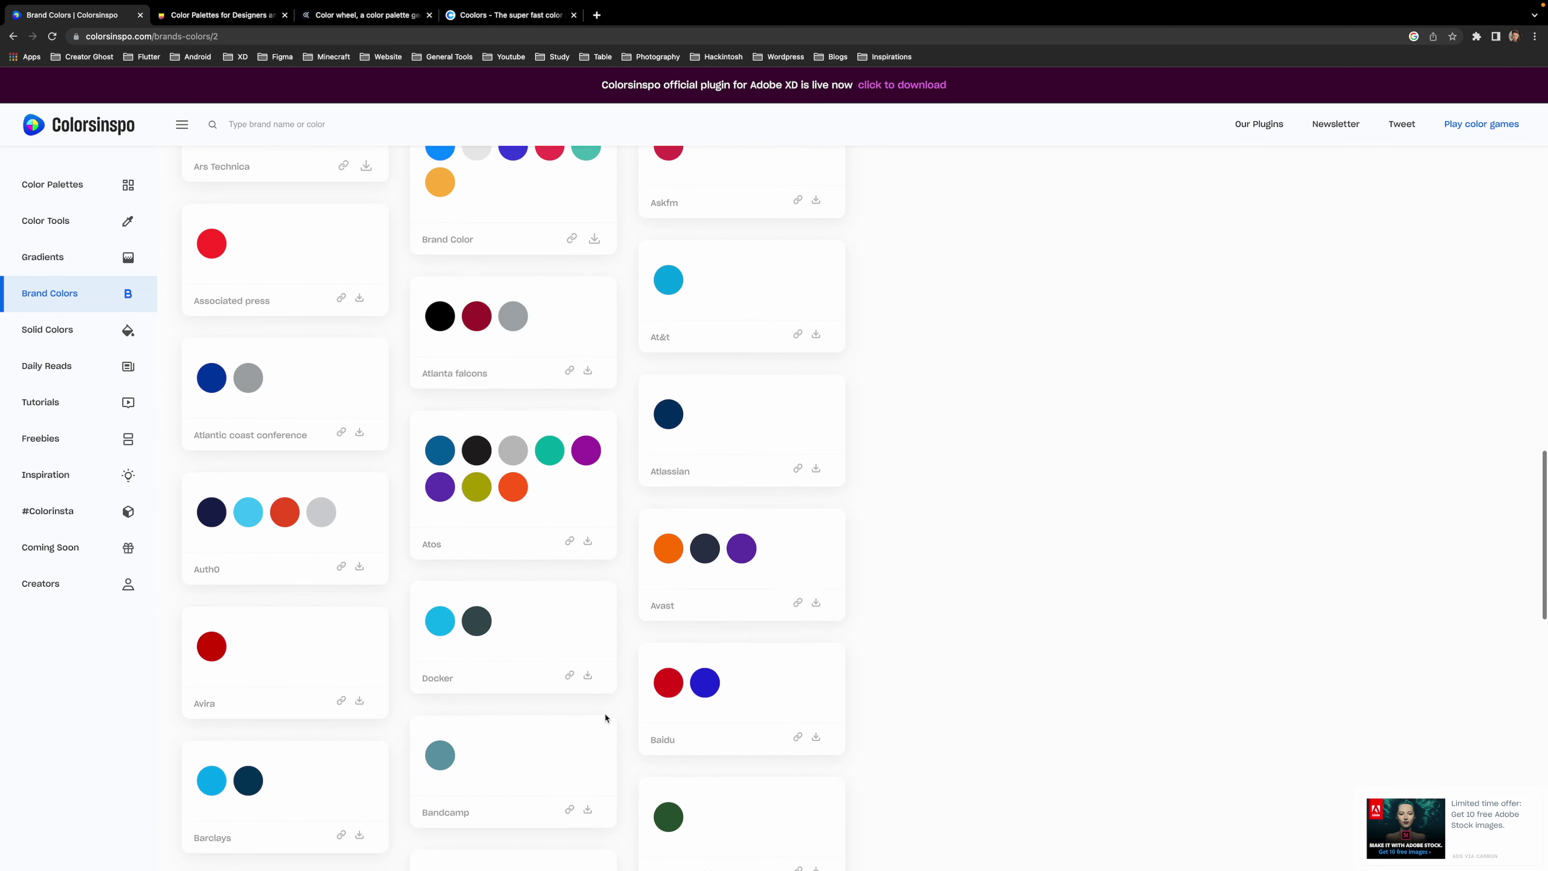
{"action": "scroll", "coordinate": [605, 710], "scroll_direction": "up", "scroll_amount": 10}
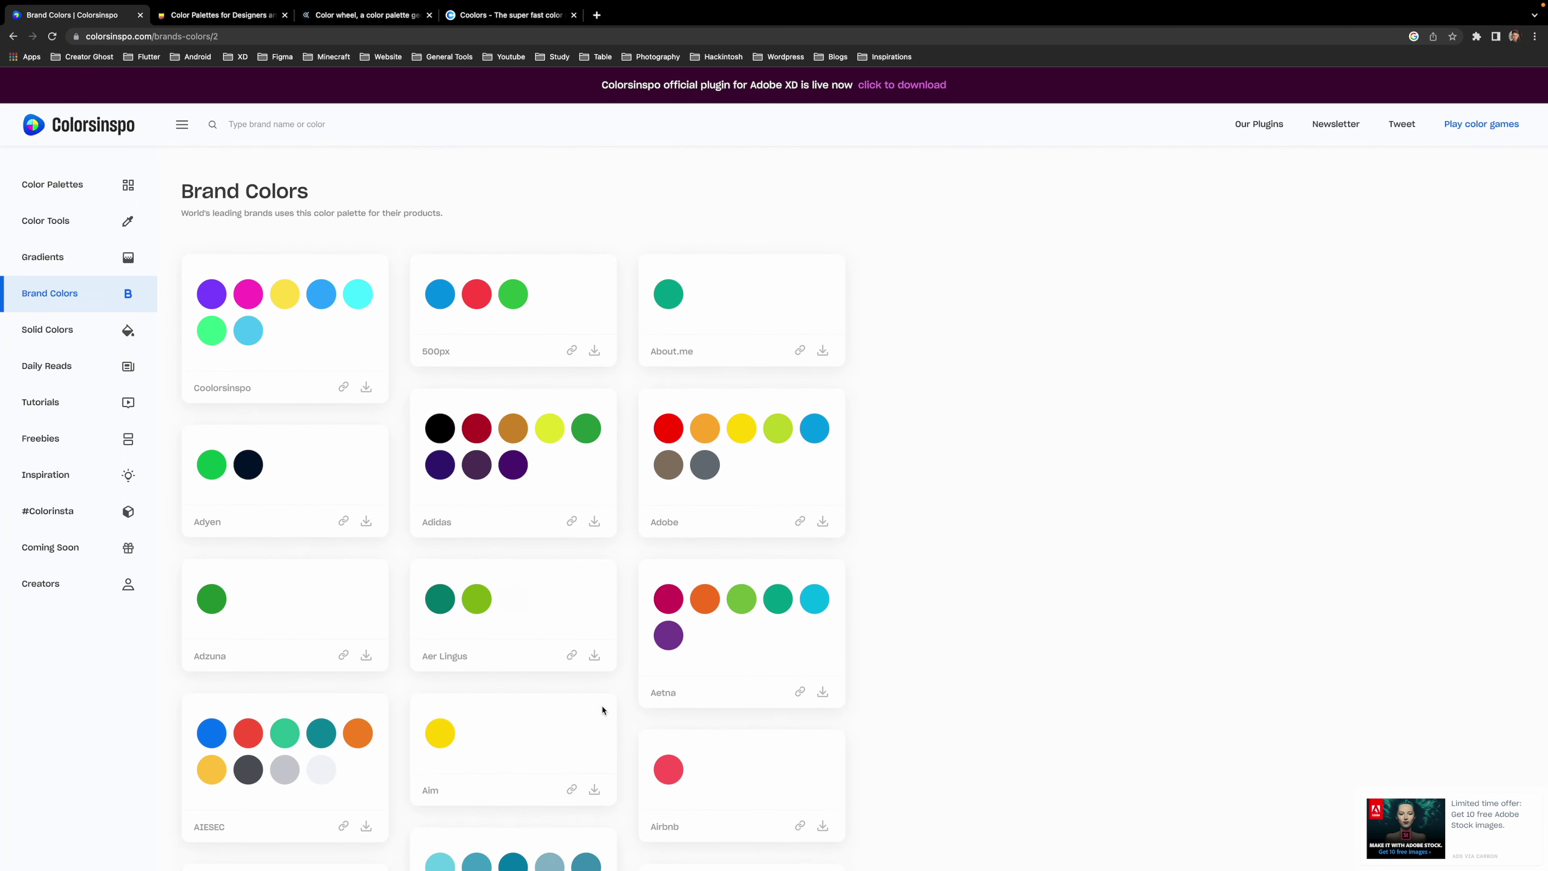
{"action": "left_click", "coordinate": [90, 331]}
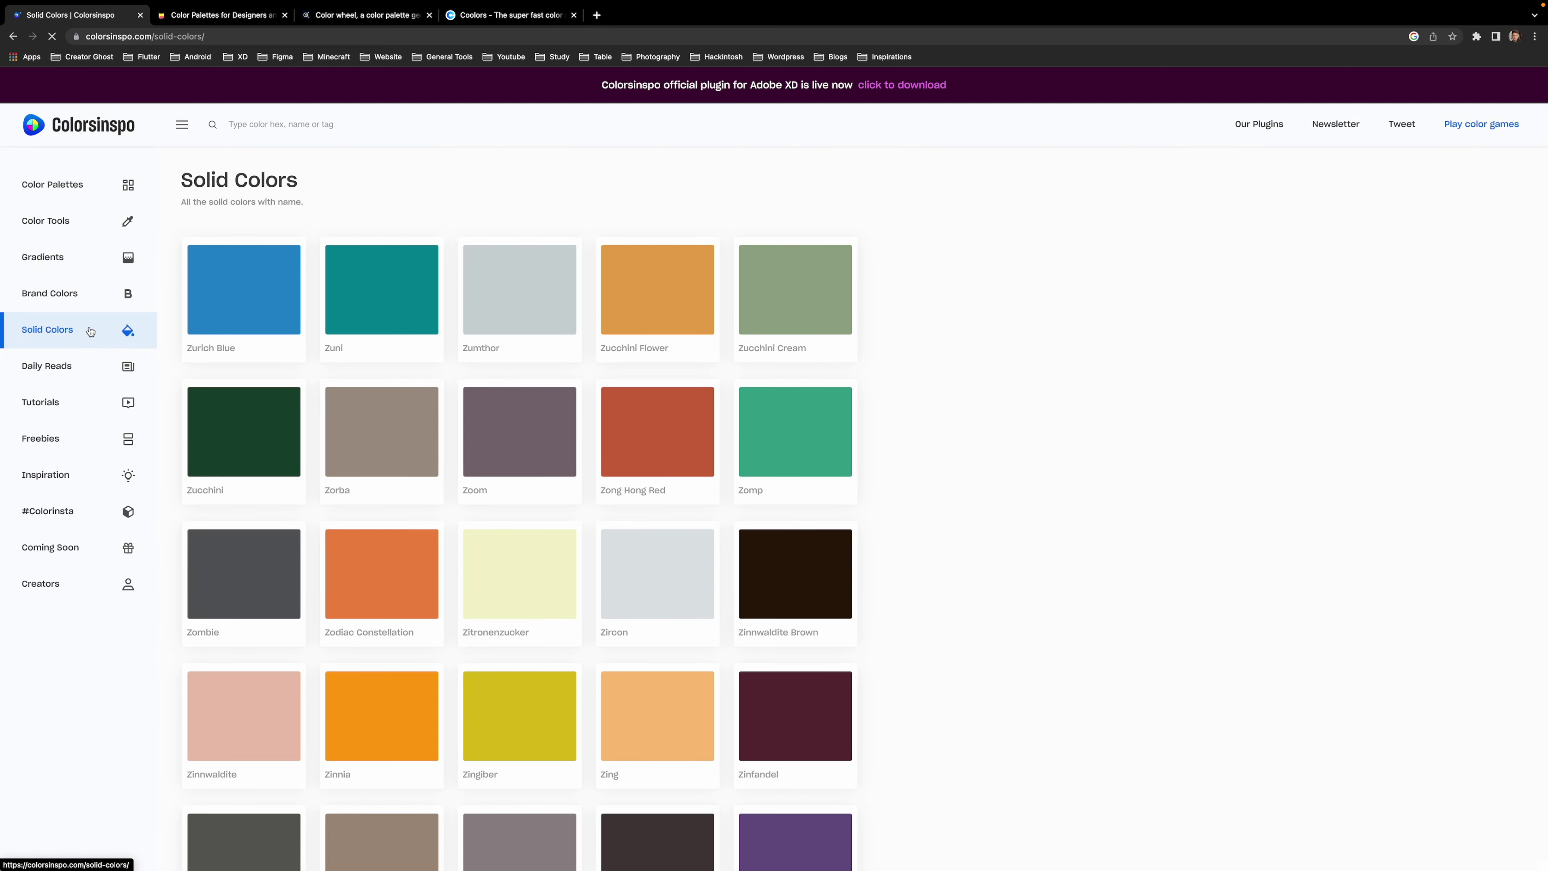
Load more named solid colours with View More Solid Colors
{"action": "scroll", "coordinate": [244, 296], "scroll_direction": "down", "scroll_amount": 15}
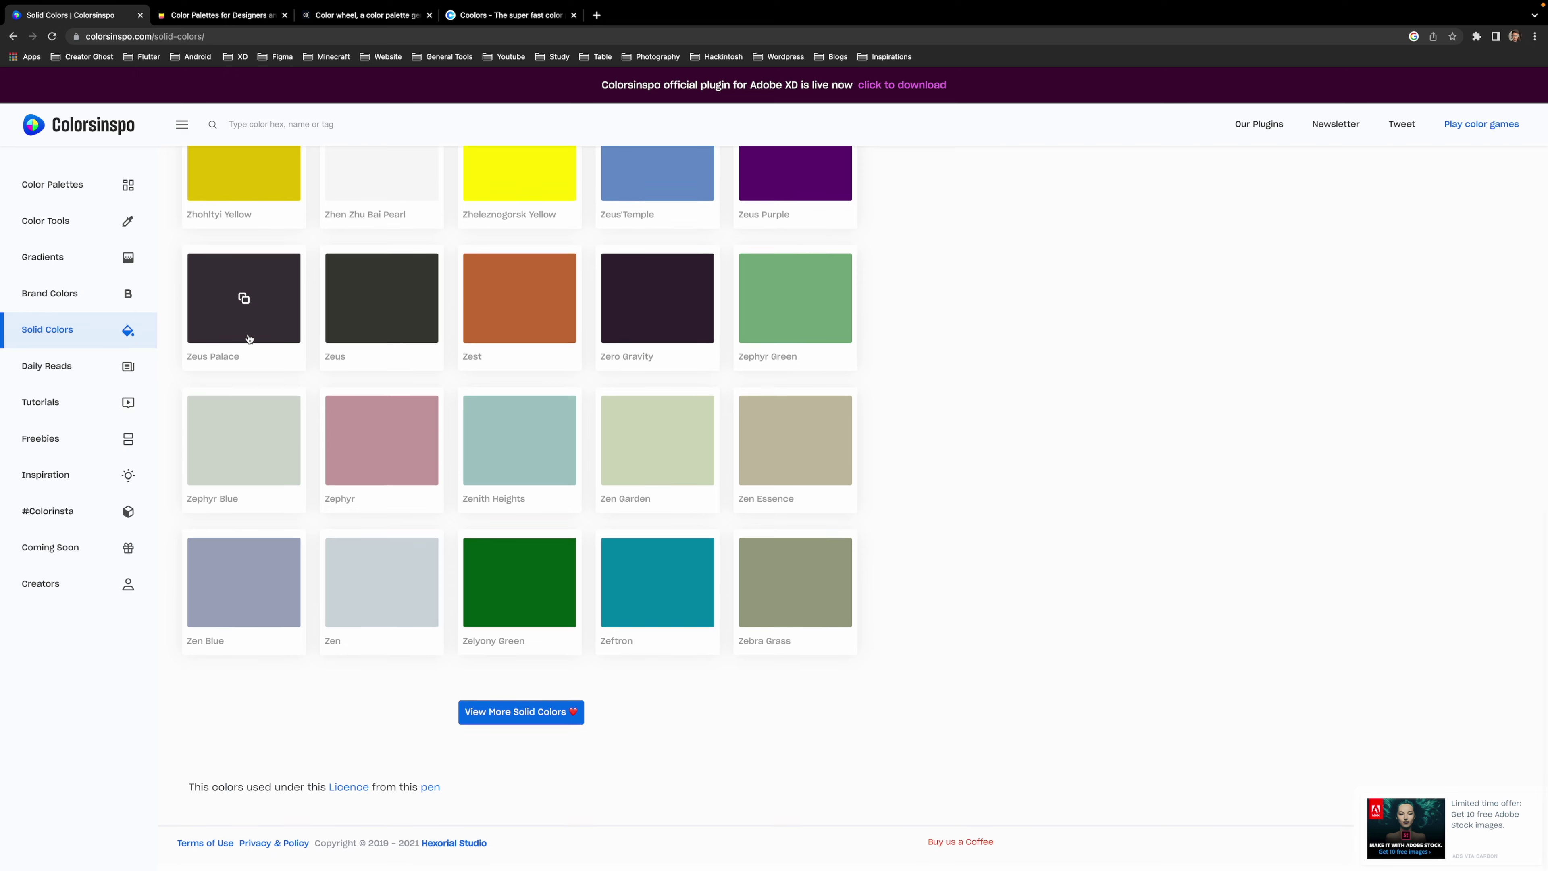
{"action": "left_click", "coordinate": [528, 726]}
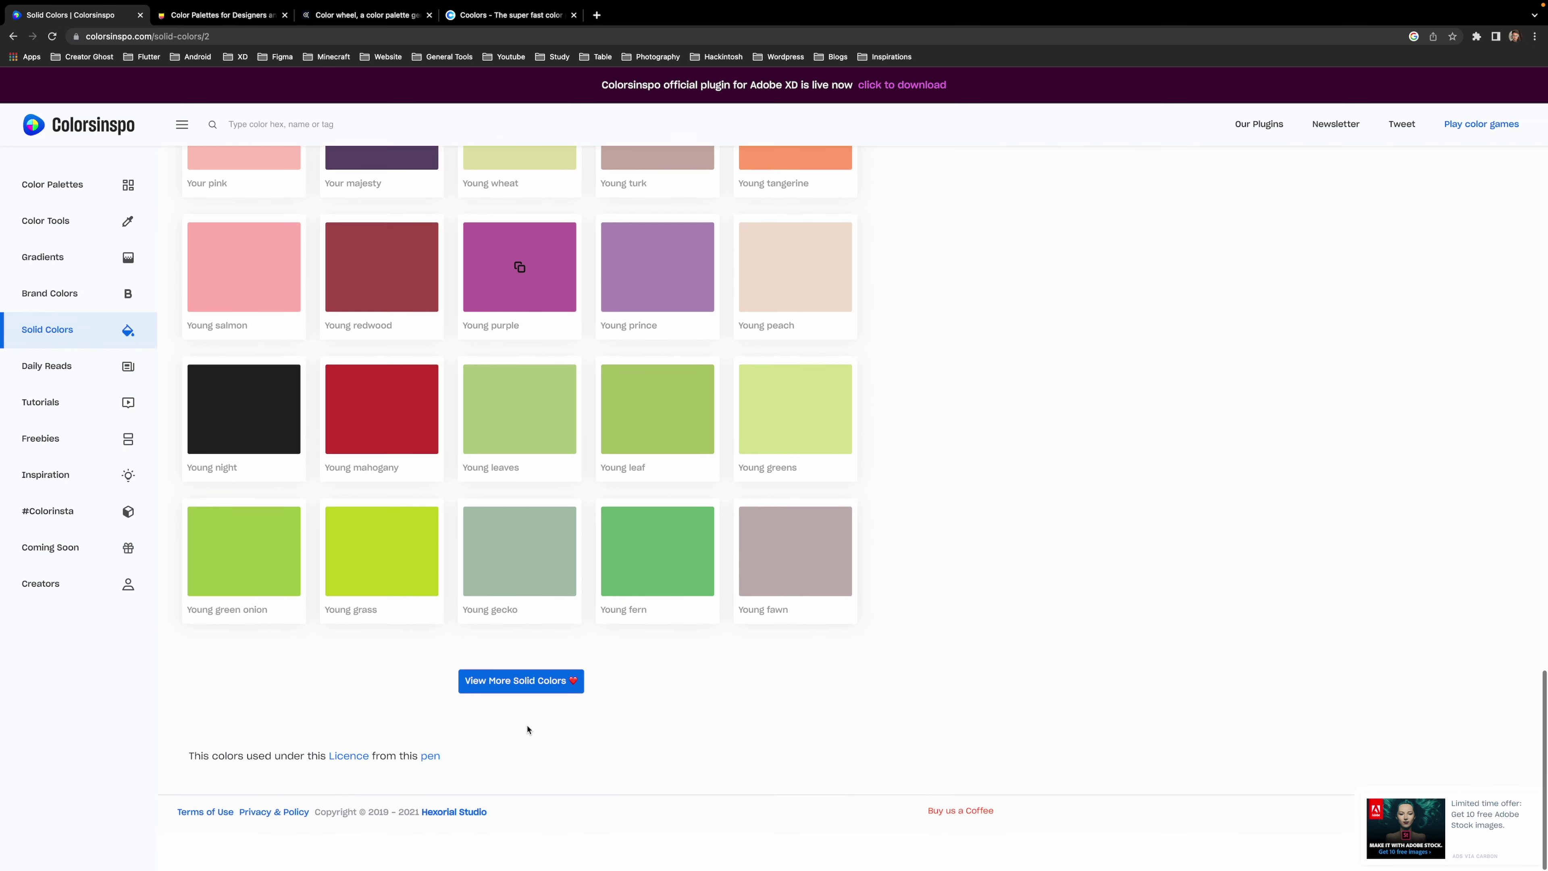
{"action": "scroll", "coordinate": [524, 726], "scroll_direction": "up", "scroll_amount": 15}
Try a Daily Reads colour article, close its broken 404 tab, and go to Inspirations
{"action": "left_click", "coordinate": [37, 365]}
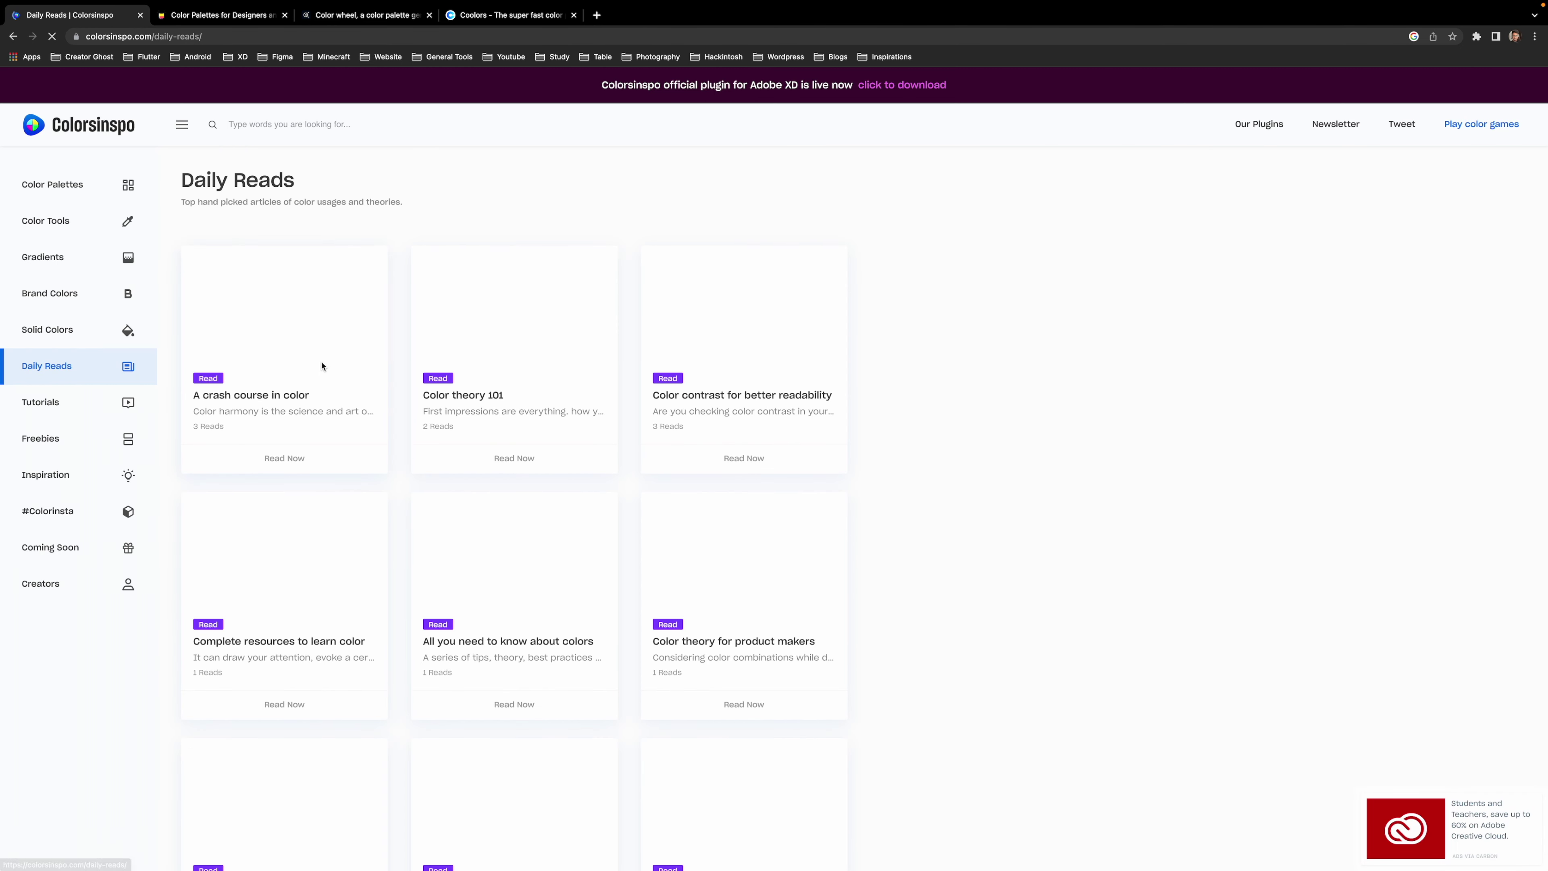
{"action": "left_click", "coordinate": [292, 462]}
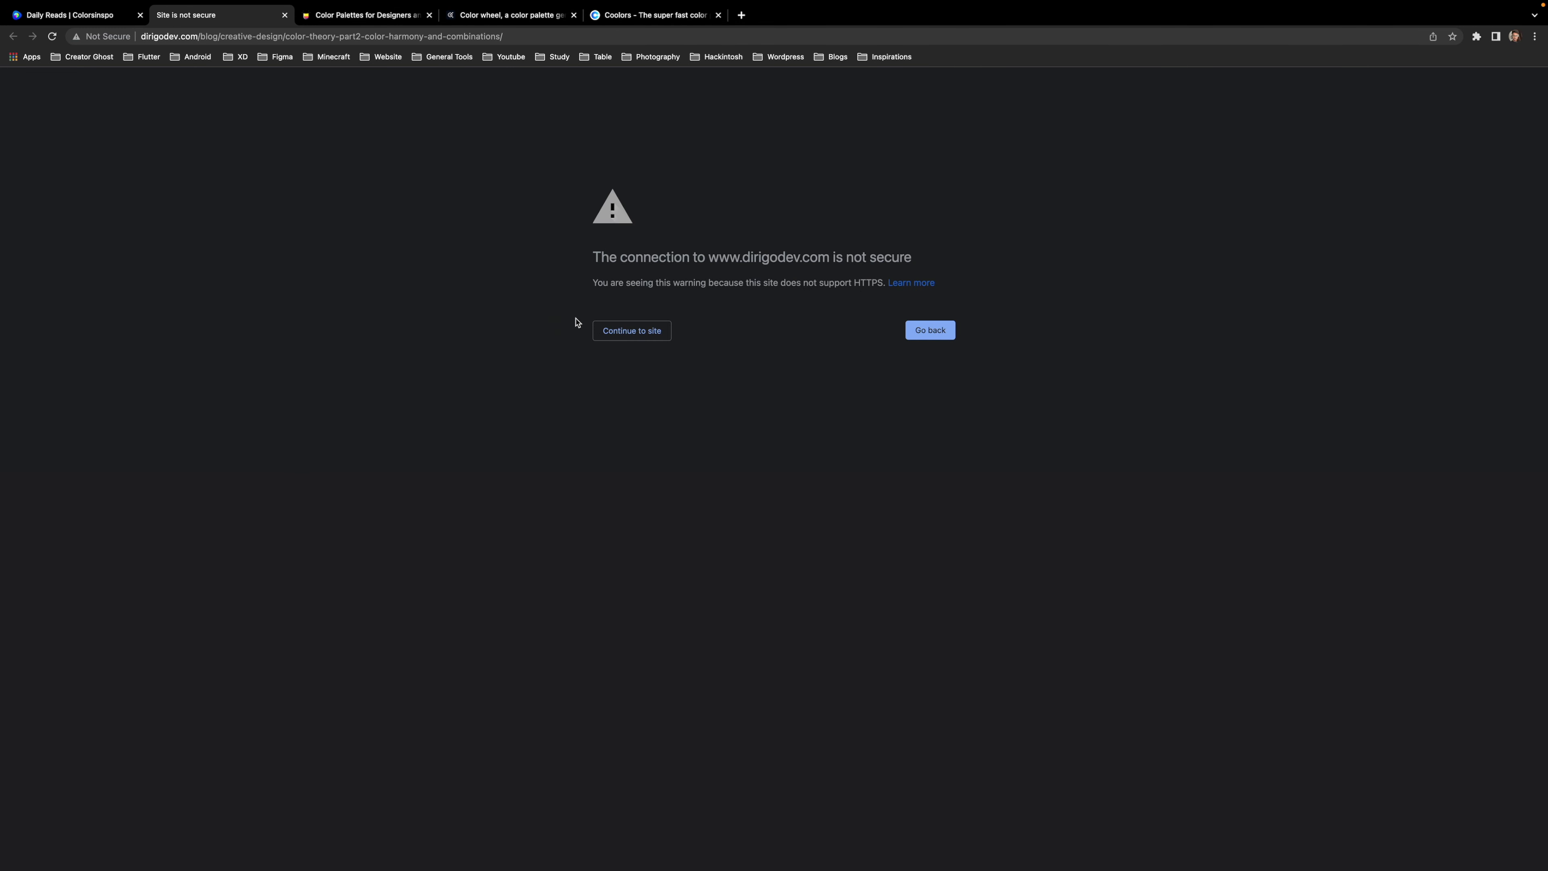
{"action": "left_click", "coordinate": [629, 330]}
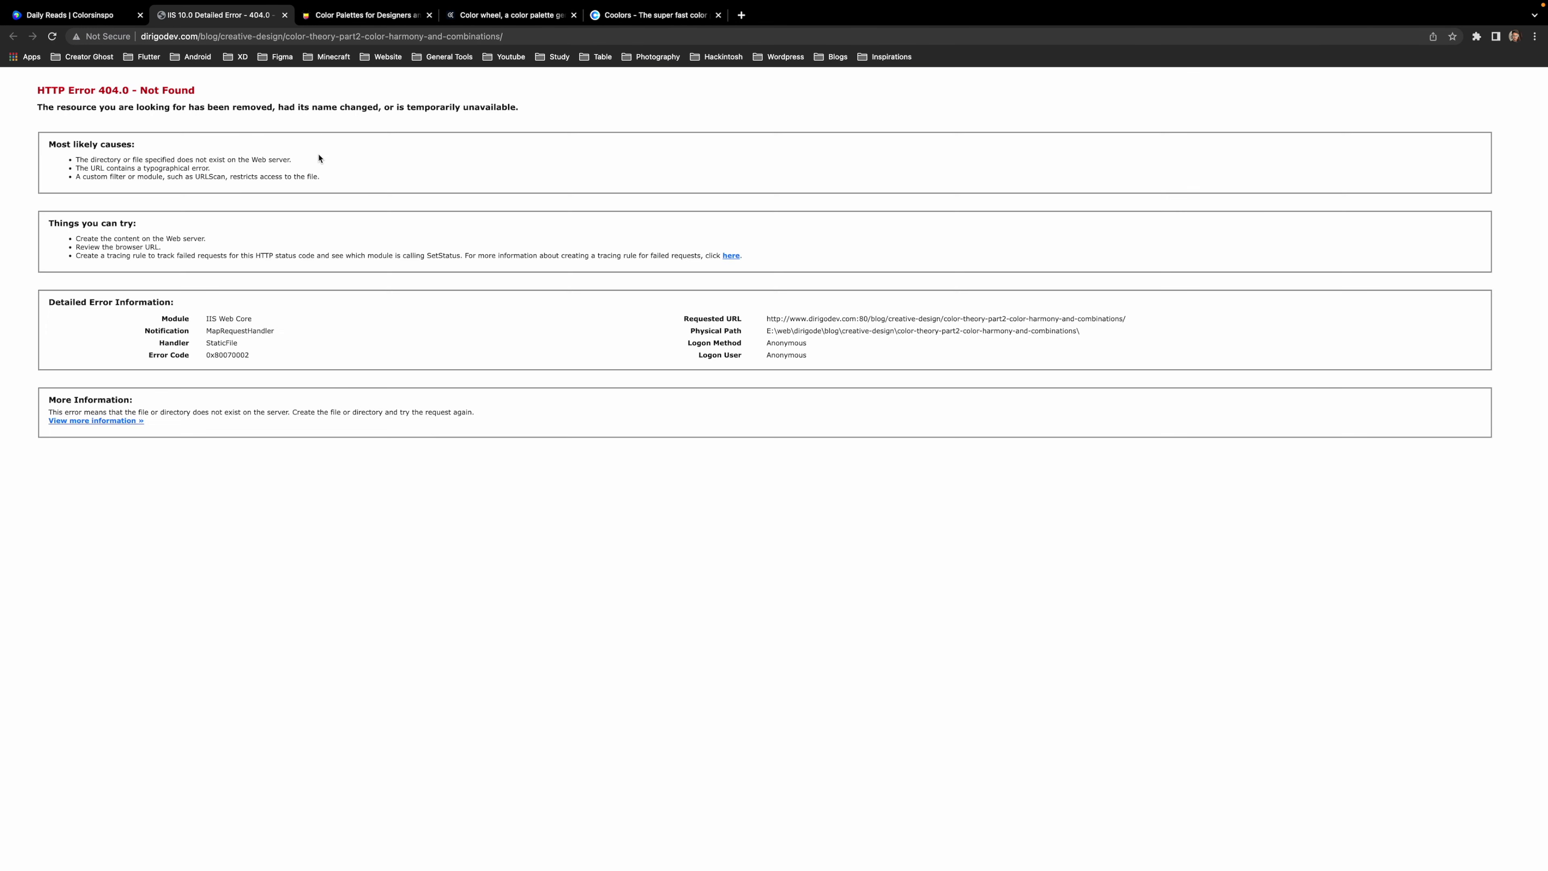
{"action": "left_click", "coordinate": [284, 15]}
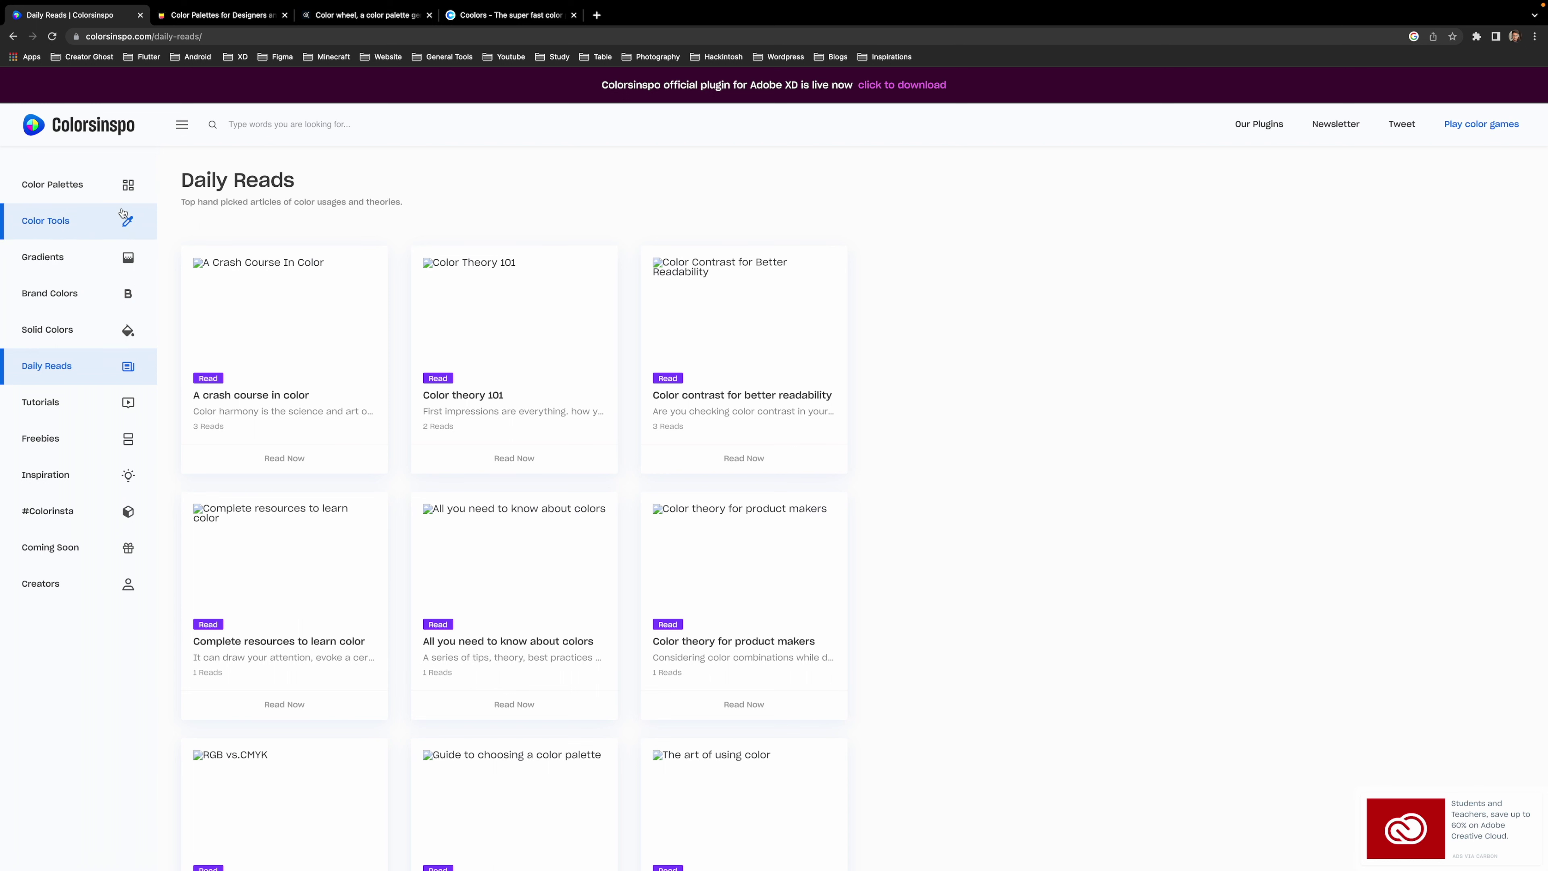
{"action": "left_click", "coordinate": [94, 472]}
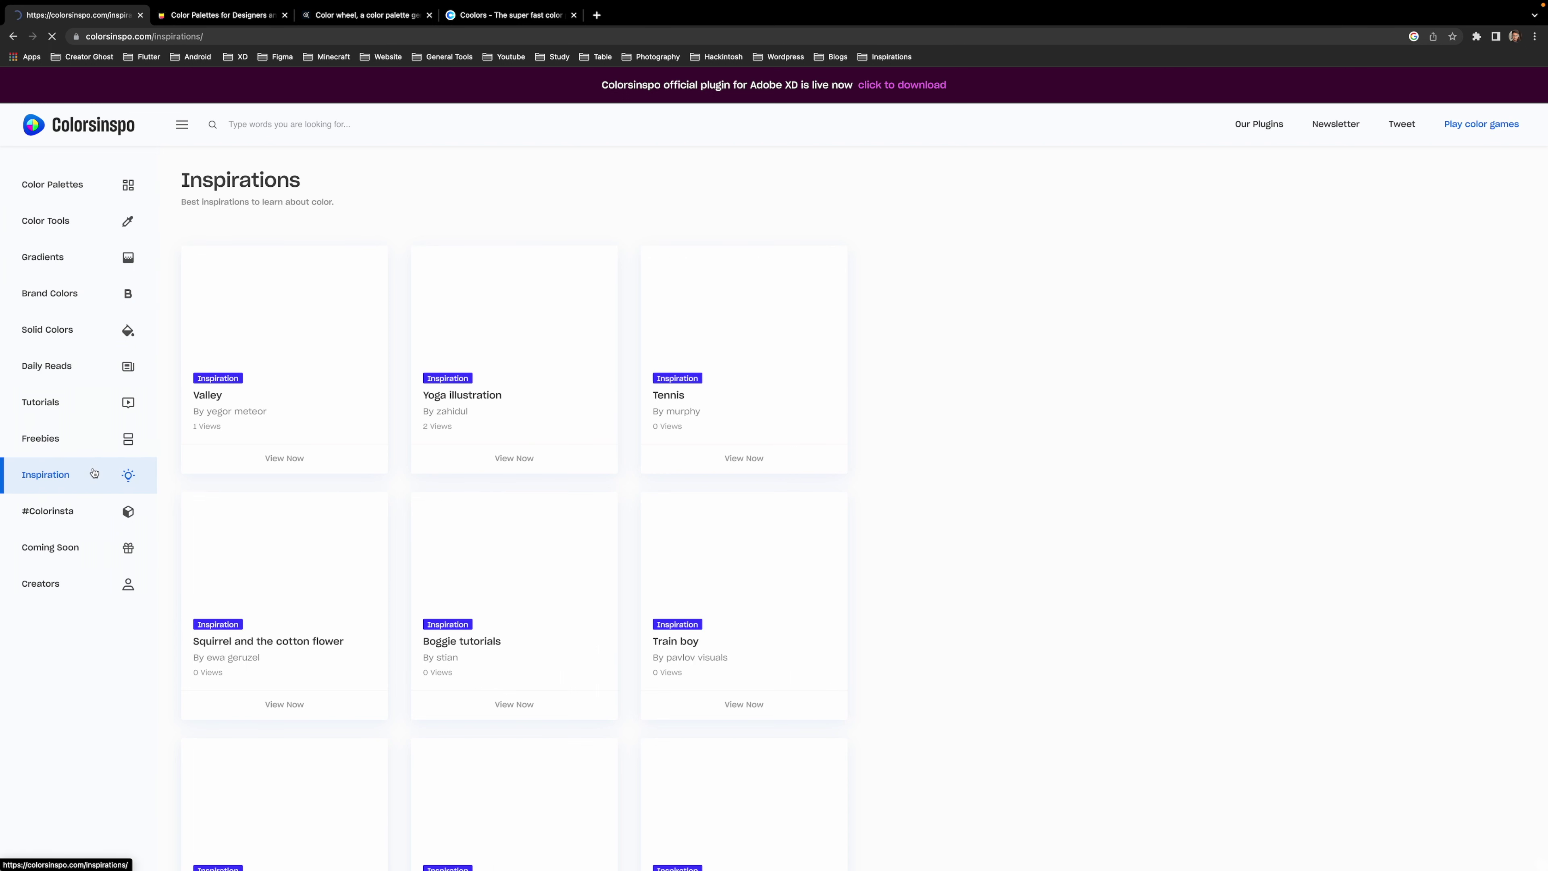
Browse the #Colorinsta Instagram posts, return to Color Palettes, then switch to Color Hunt
{"action": "left_click", "coordinate": [90, 507]}
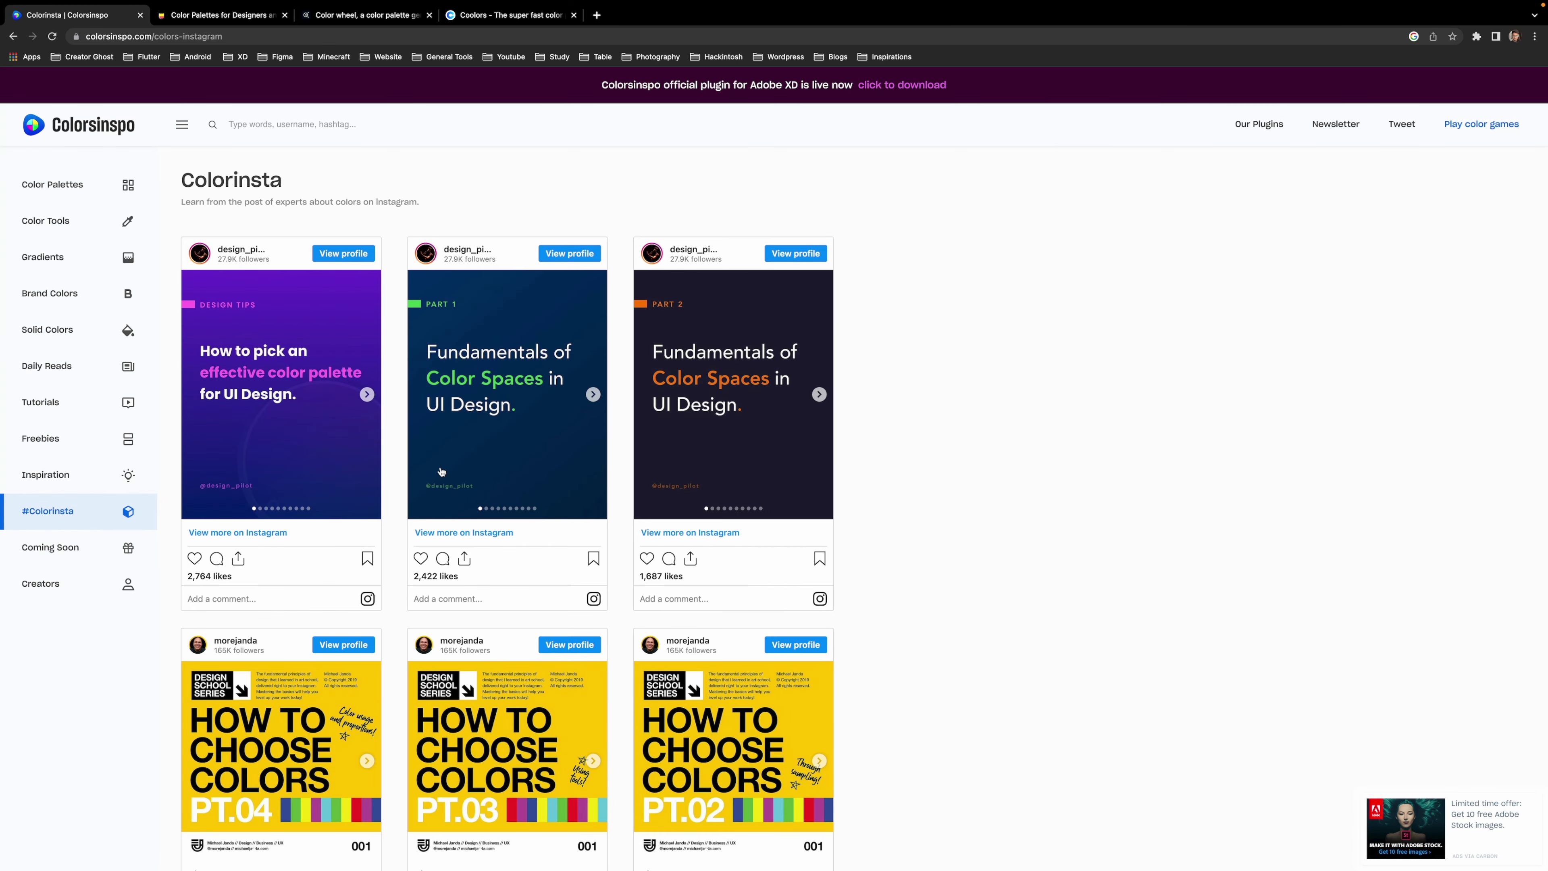
{"action": "scroll", "coordinate": [441, 471], "scroll_direction": "down", "scroll_amount": 6}
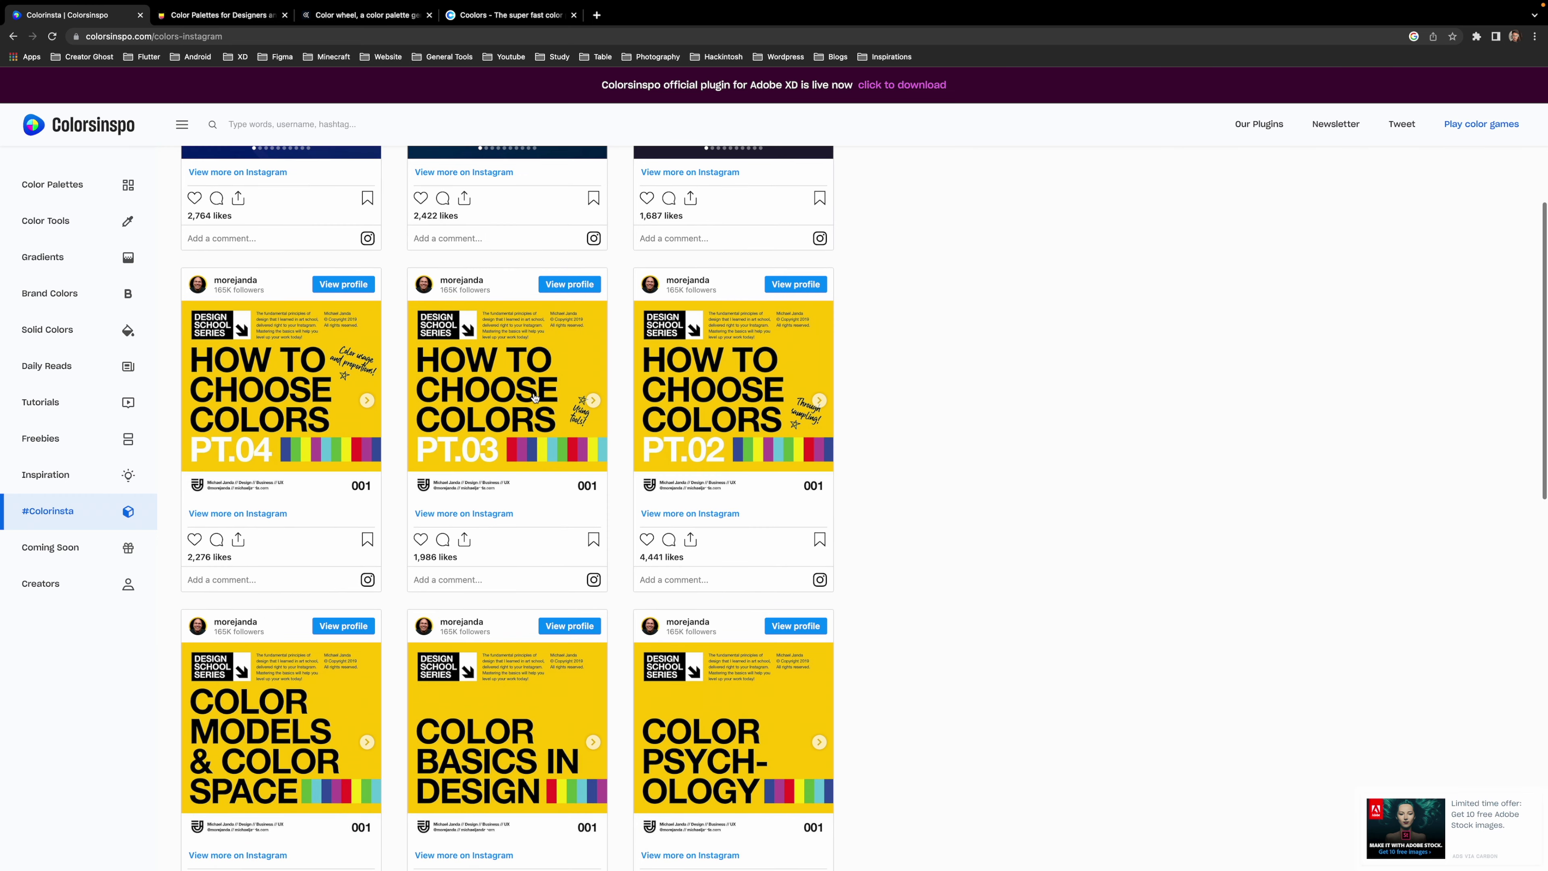
{"action": "scroll", "coordinate": [534, 397], "scroll_direction": "down", "scroll_amount": 7}
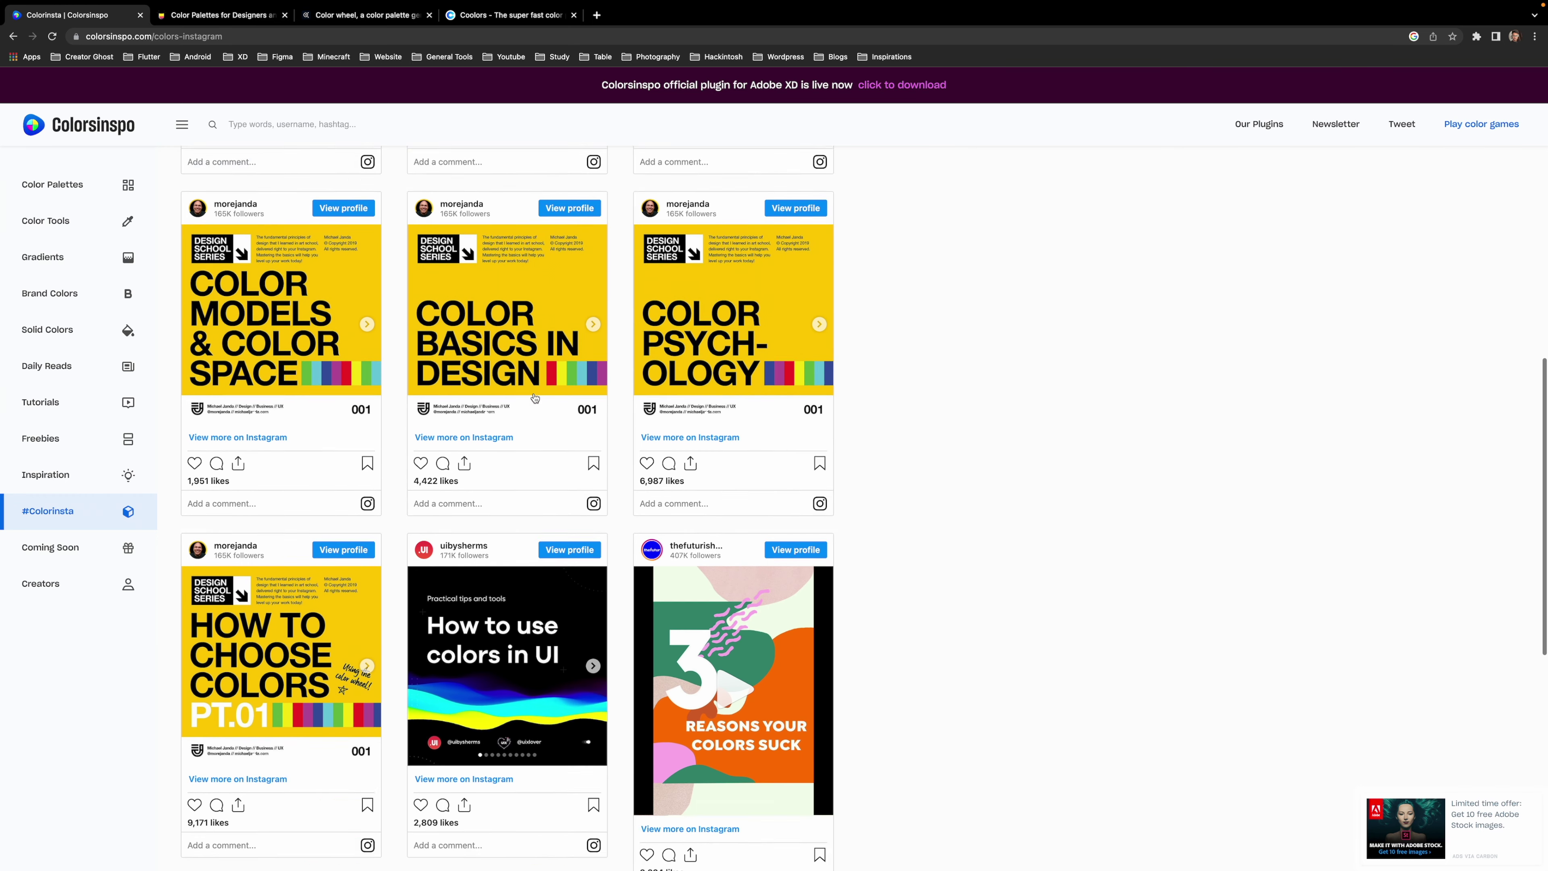
{"action": "scroll", "coordinate": [534, 397], "scroll_direction": "down", "scroll_amount": 5}
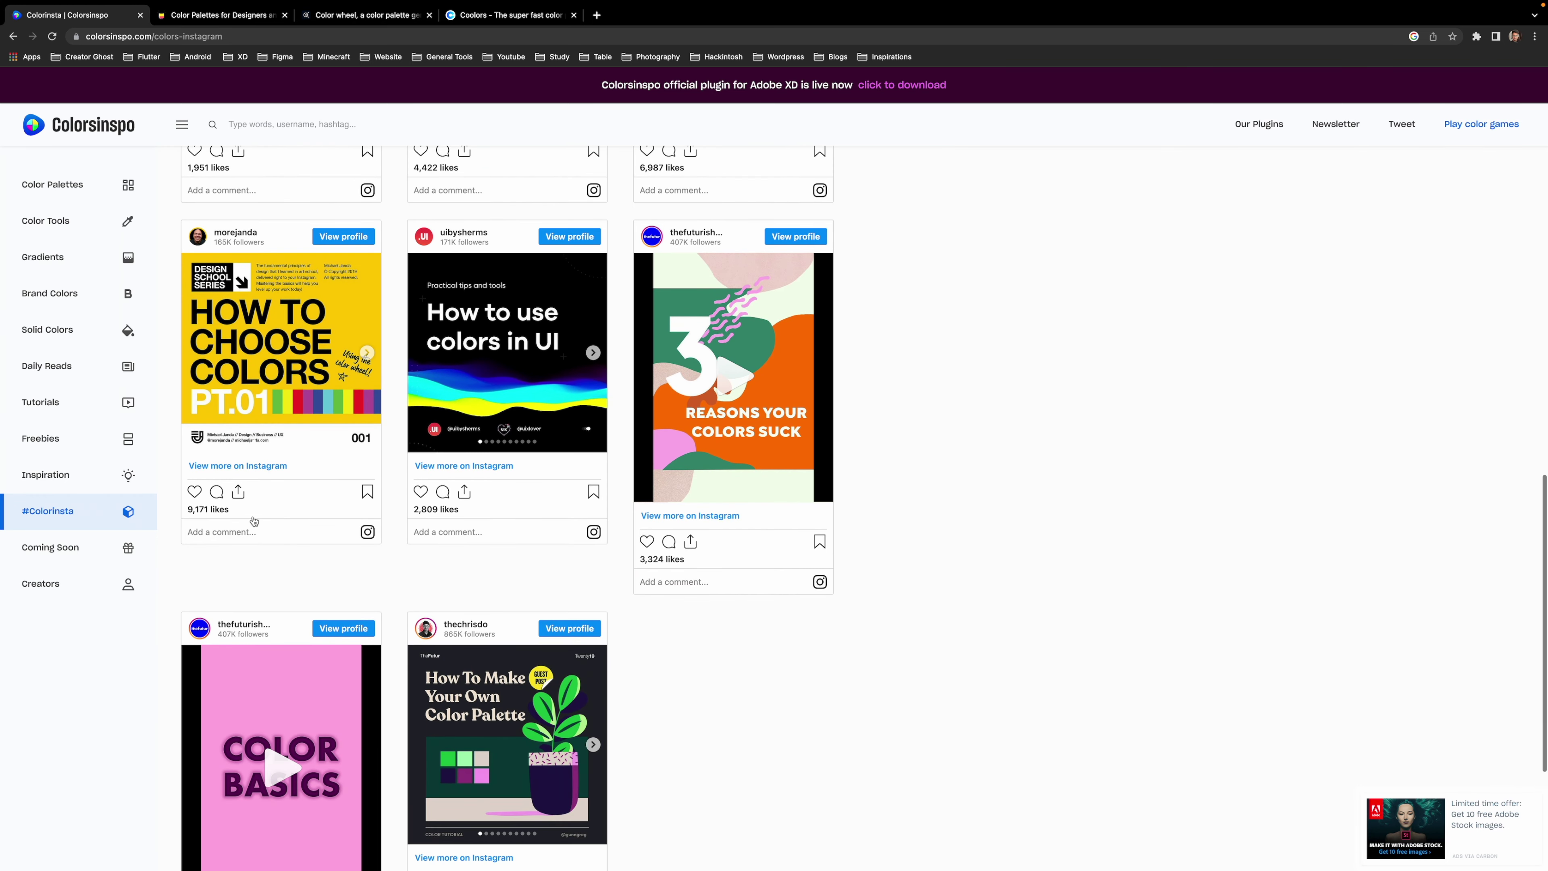
{"action": "scroll", "coordinate": [254, 520], "scroll_direction": "up", "scroll_amount": 20}
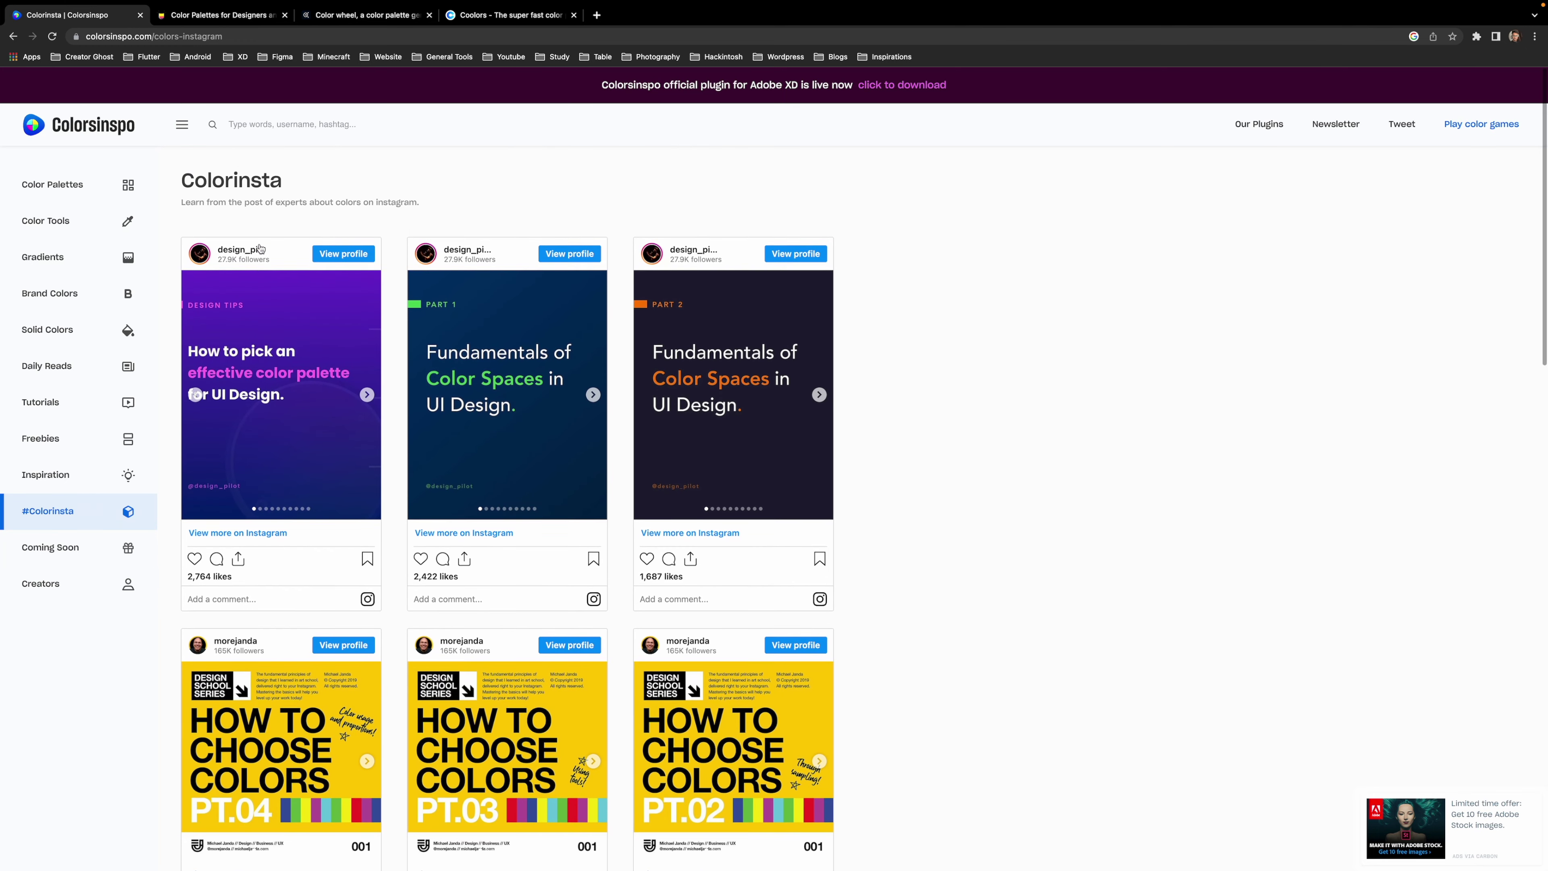
{"action": "left_click", "coordinate": [85, 191]}
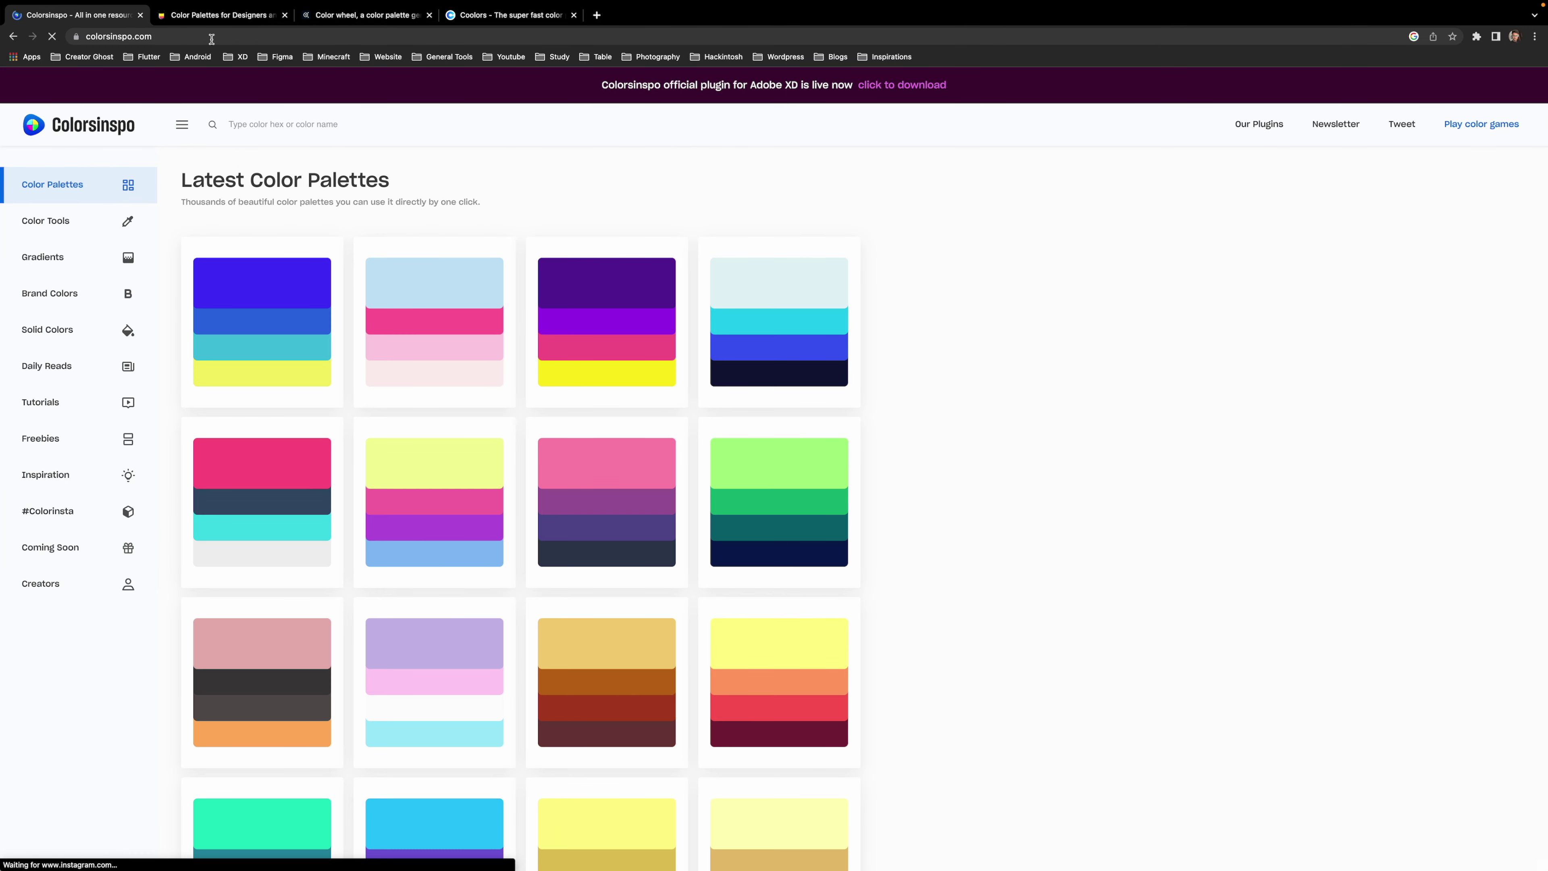
{"action": "left_click", "coordinate": [223, 24]}
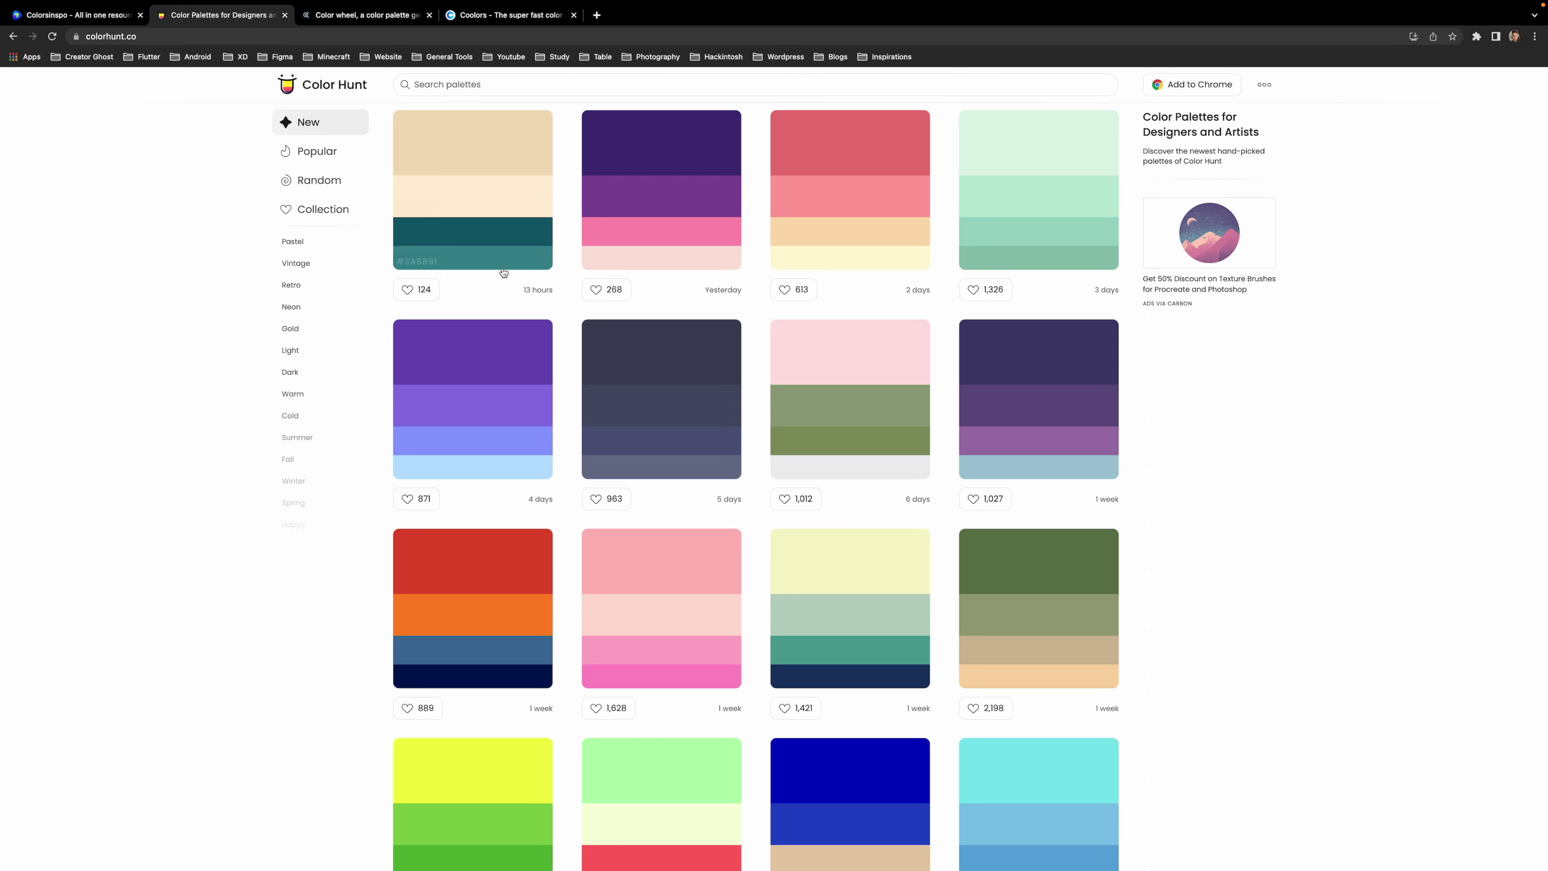
Scroll through Color Hunt's newest palettes feed
{"action": "scroll", "coordinate": [567, 301], "scroll_direction": "down", "scroll_amount": 10}
{"action": "scroll", "coordinate": [567, 301], "scroll_direction": "down", "scroll_amount": 5}
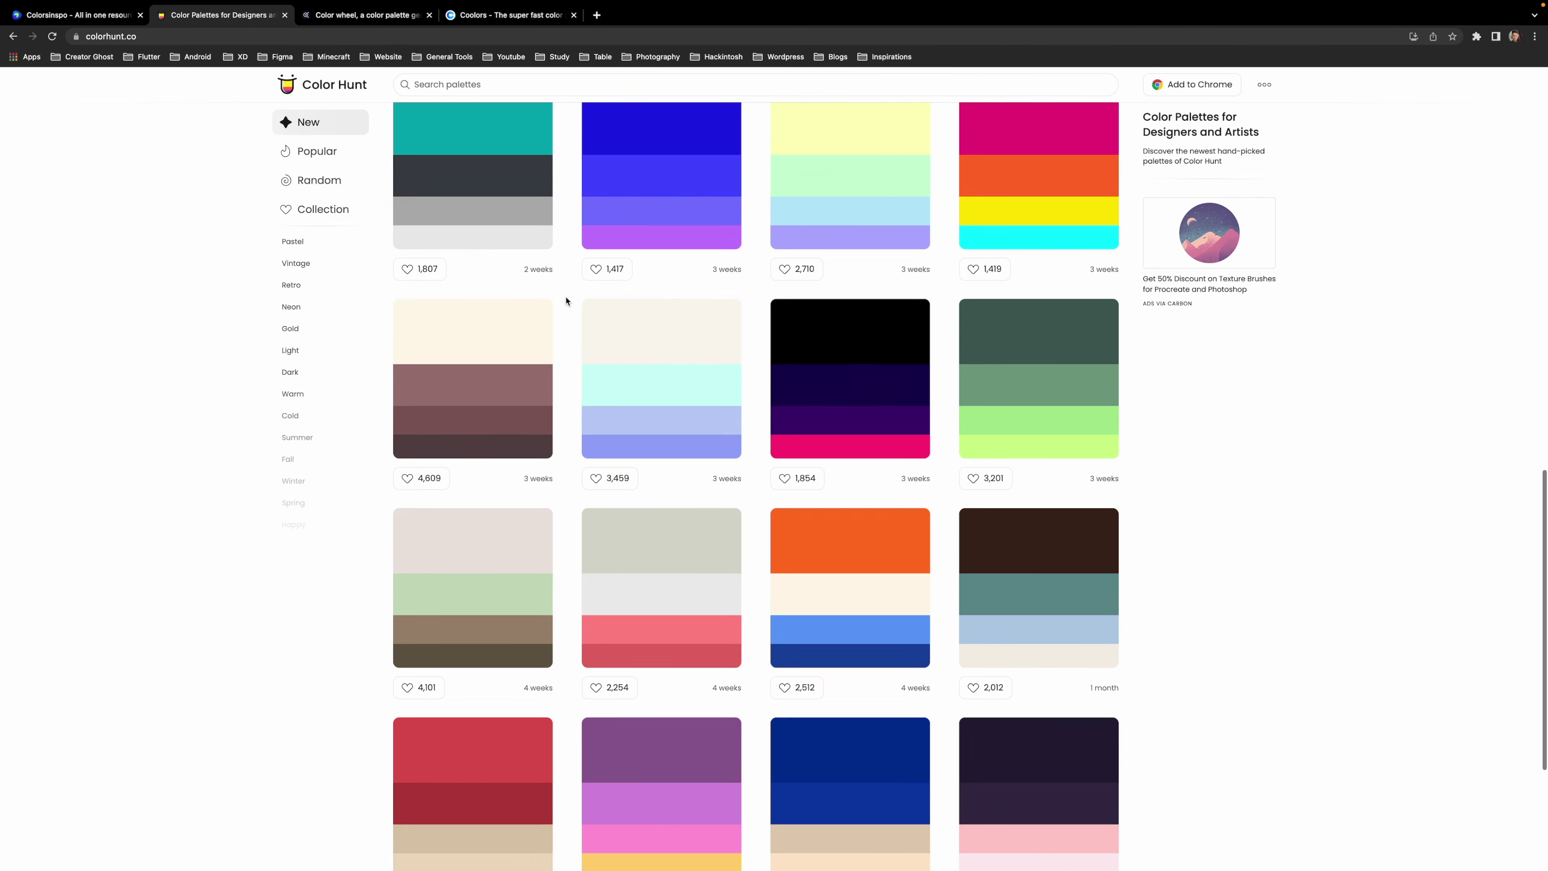
{"action": "scroll", "coordinate": [567, 300], "scroll_direction": "up", "scroll_amount": 14}
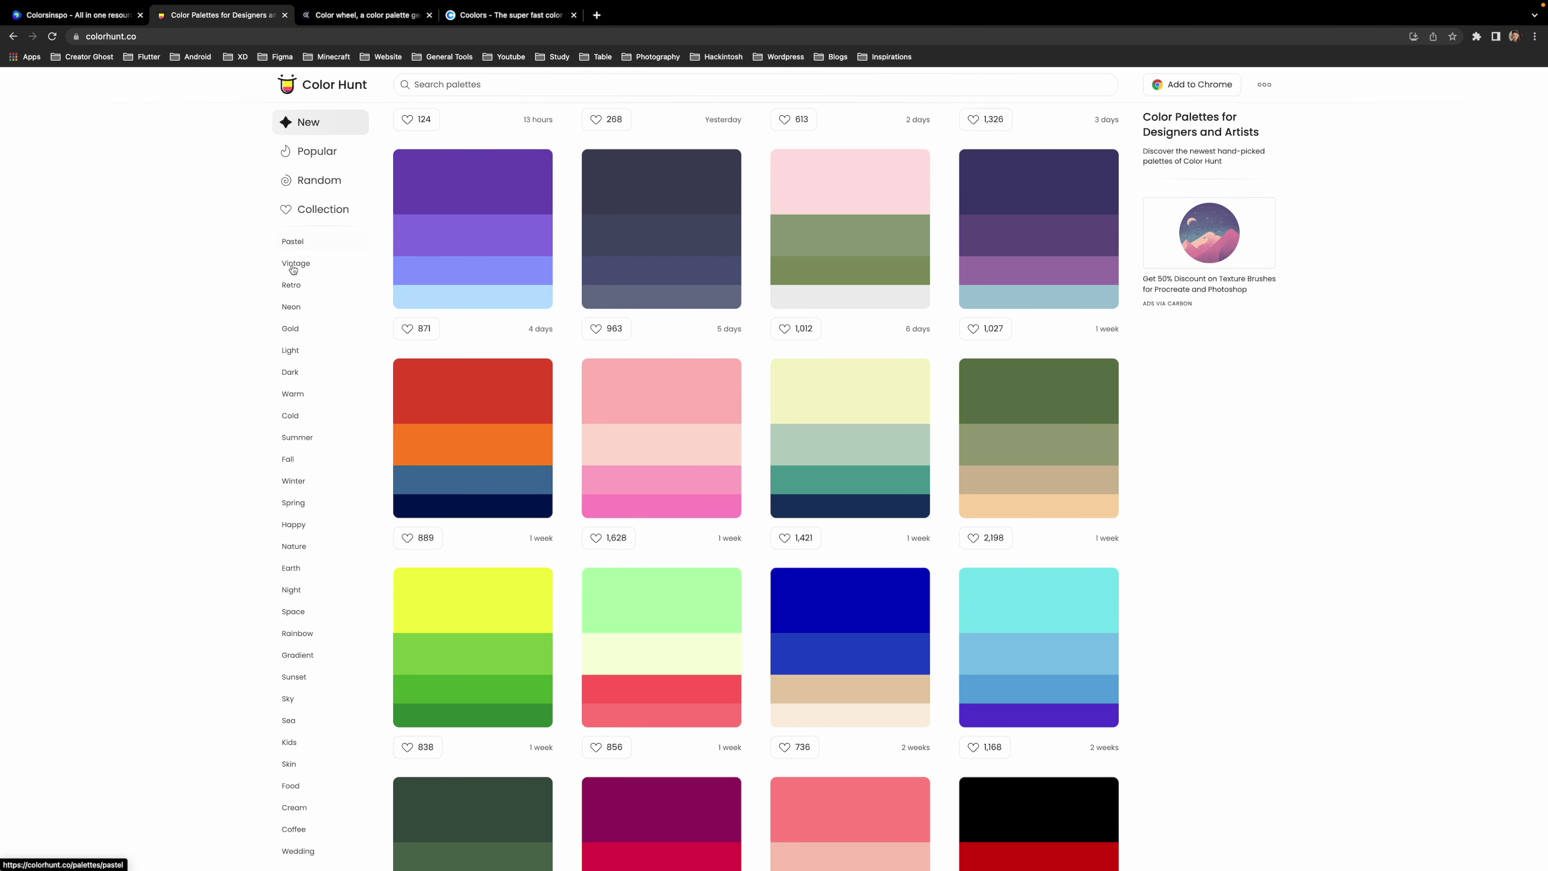
{"action": "scroll", "coordinate": [291, 589], "scroll_direction": "down", "scroll_amount": 3}
{"action": "scroll", "coordinate": [291, 589], "scroll_direction": "down", "scroll_amount": 3}
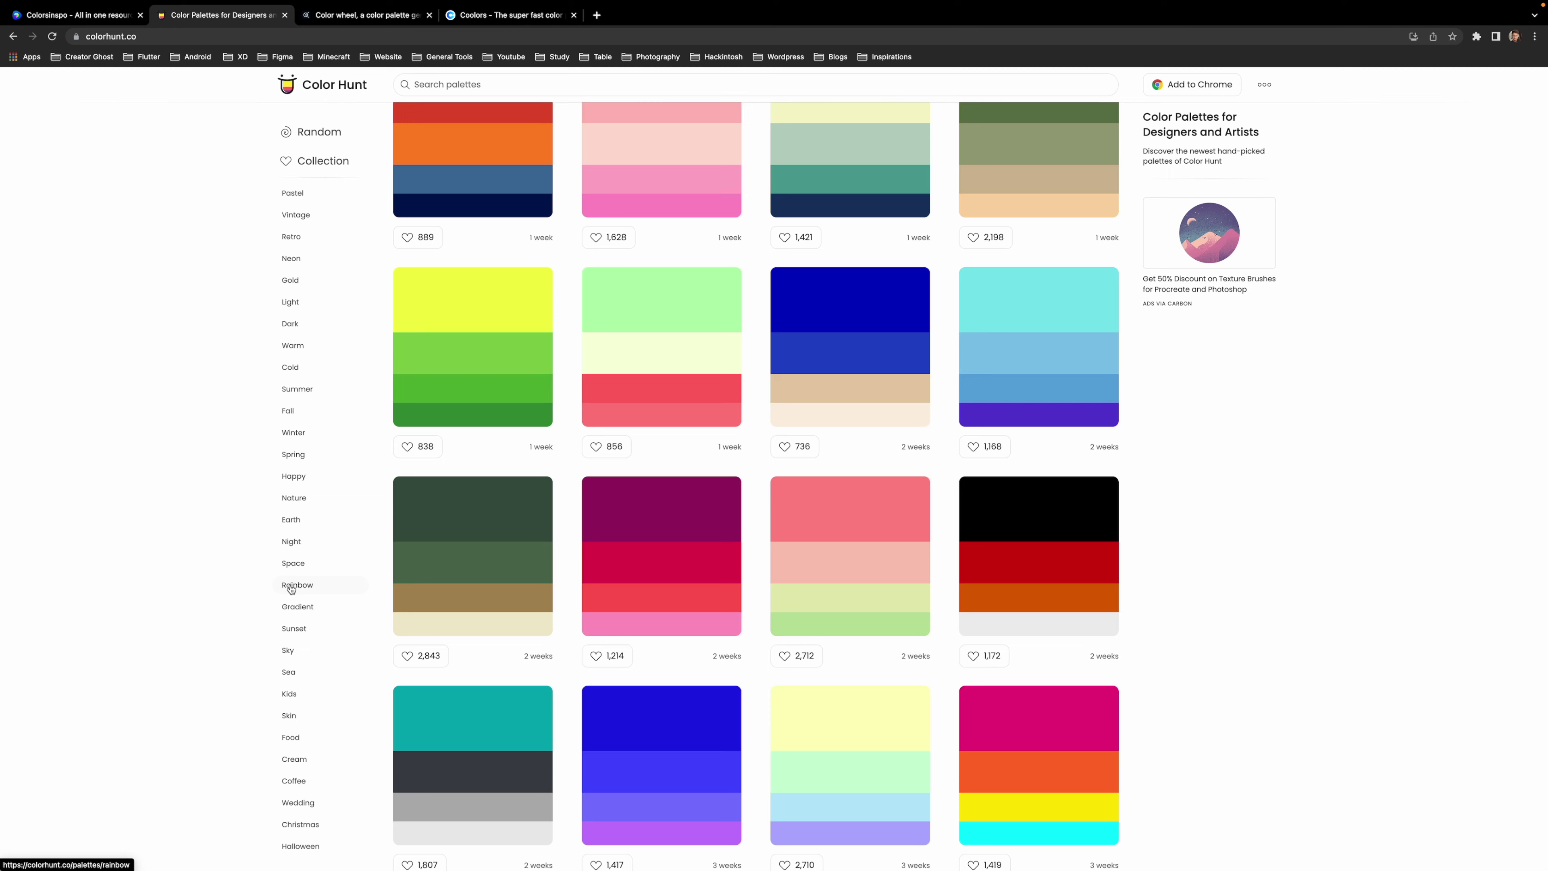
{"action": "scroll", "coordinate": [292, 588], "scroll_direction": "down", "scroll_amount": 1}
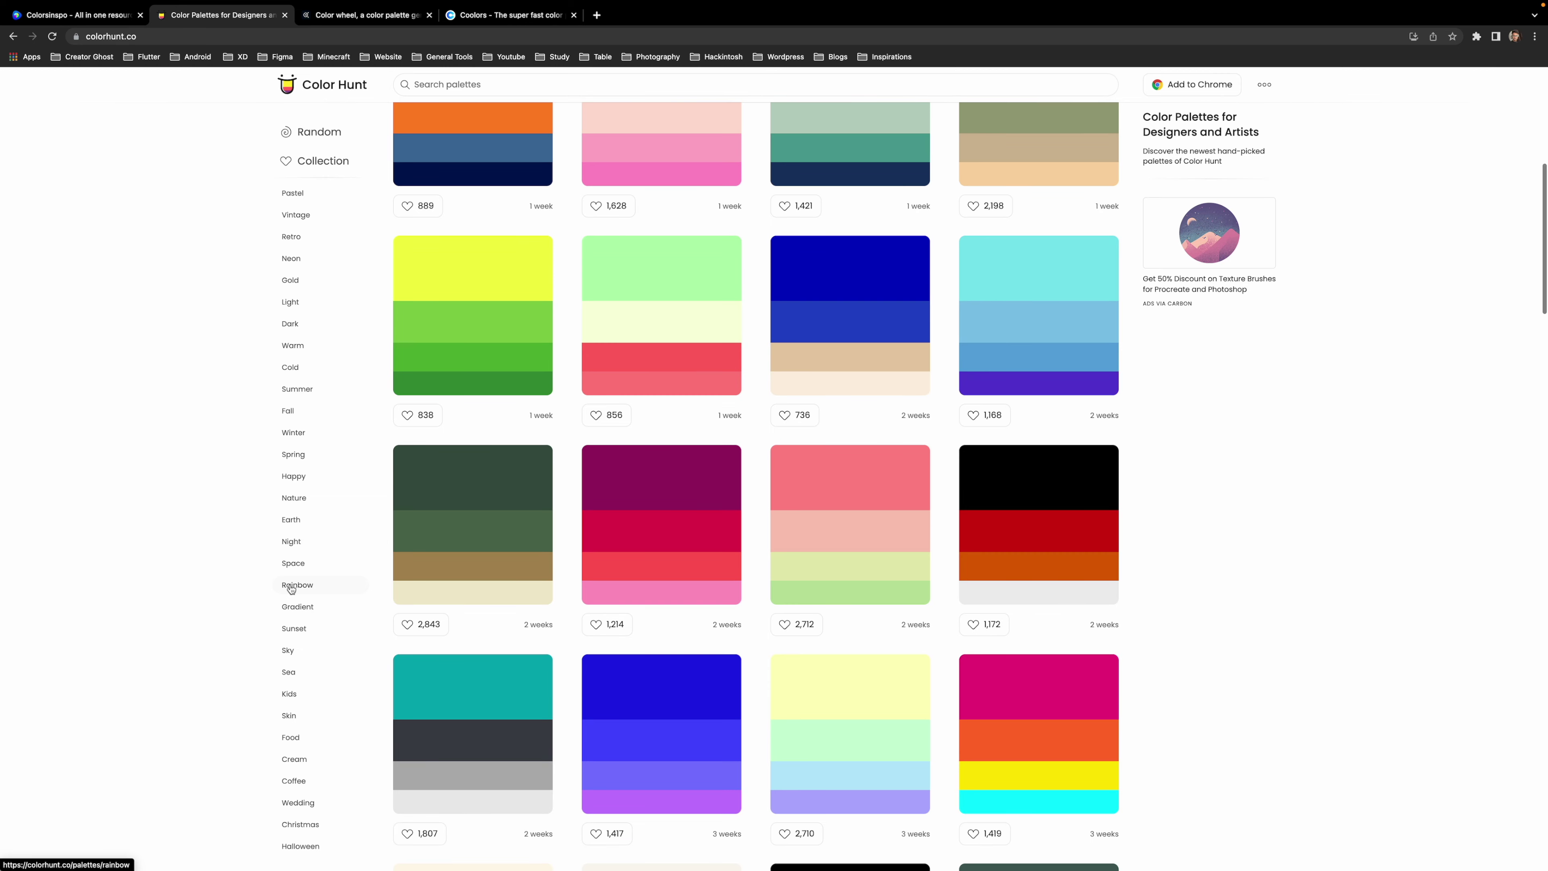
Browse the Nature, Cold, Random and Popular collections, then return to New
{"action": "left_click", "coordinate": [294, 500]}
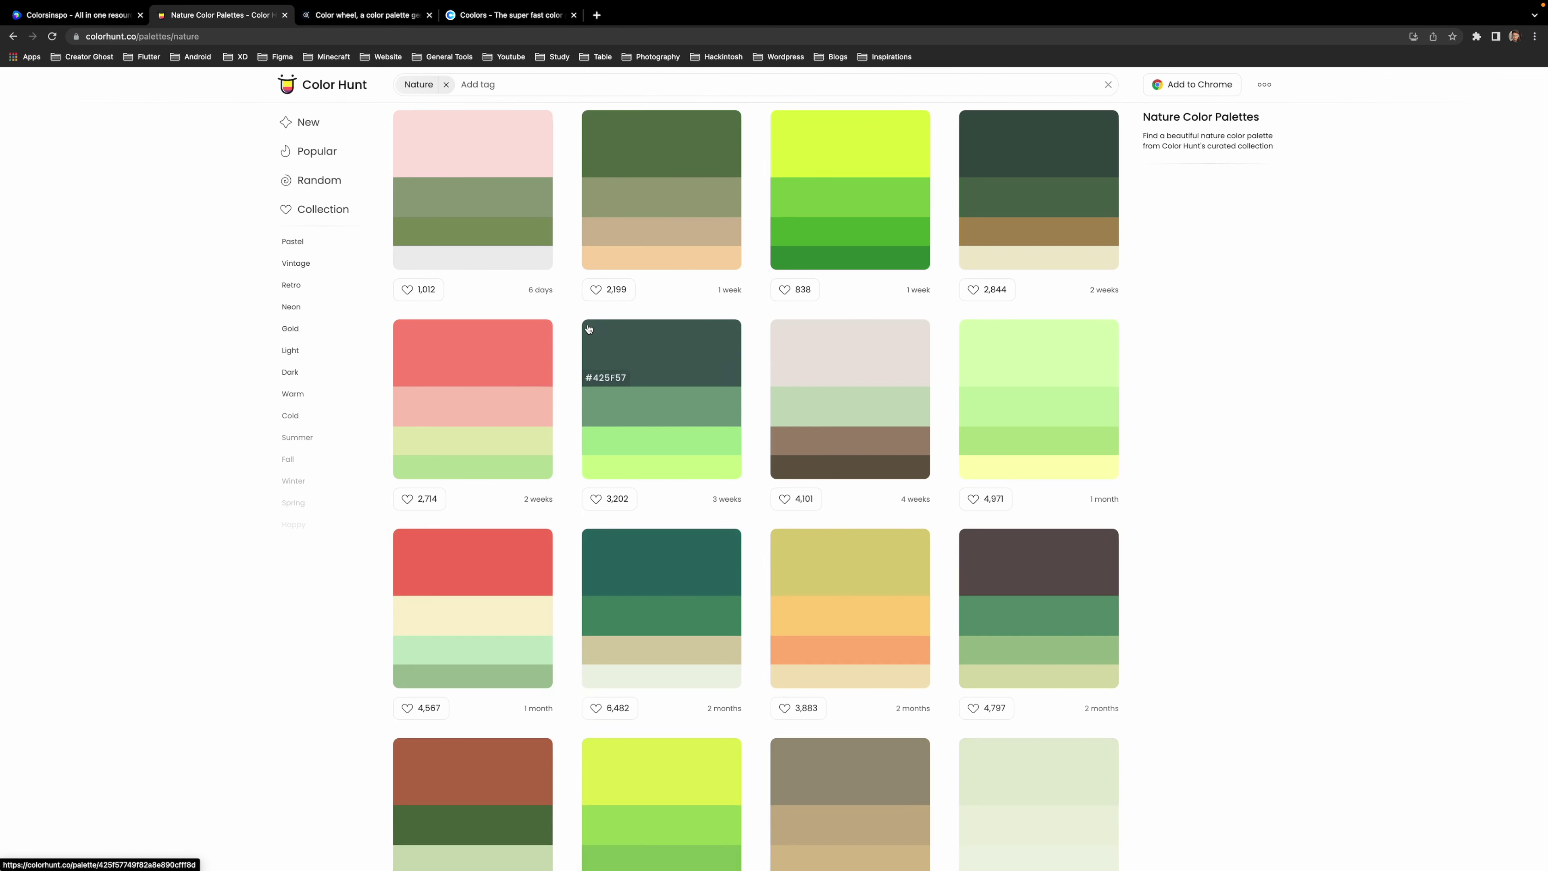
{"action": "scroll", "coordinate": [643, 375], "scroll_direction": "down", "scroll_amount": 15}
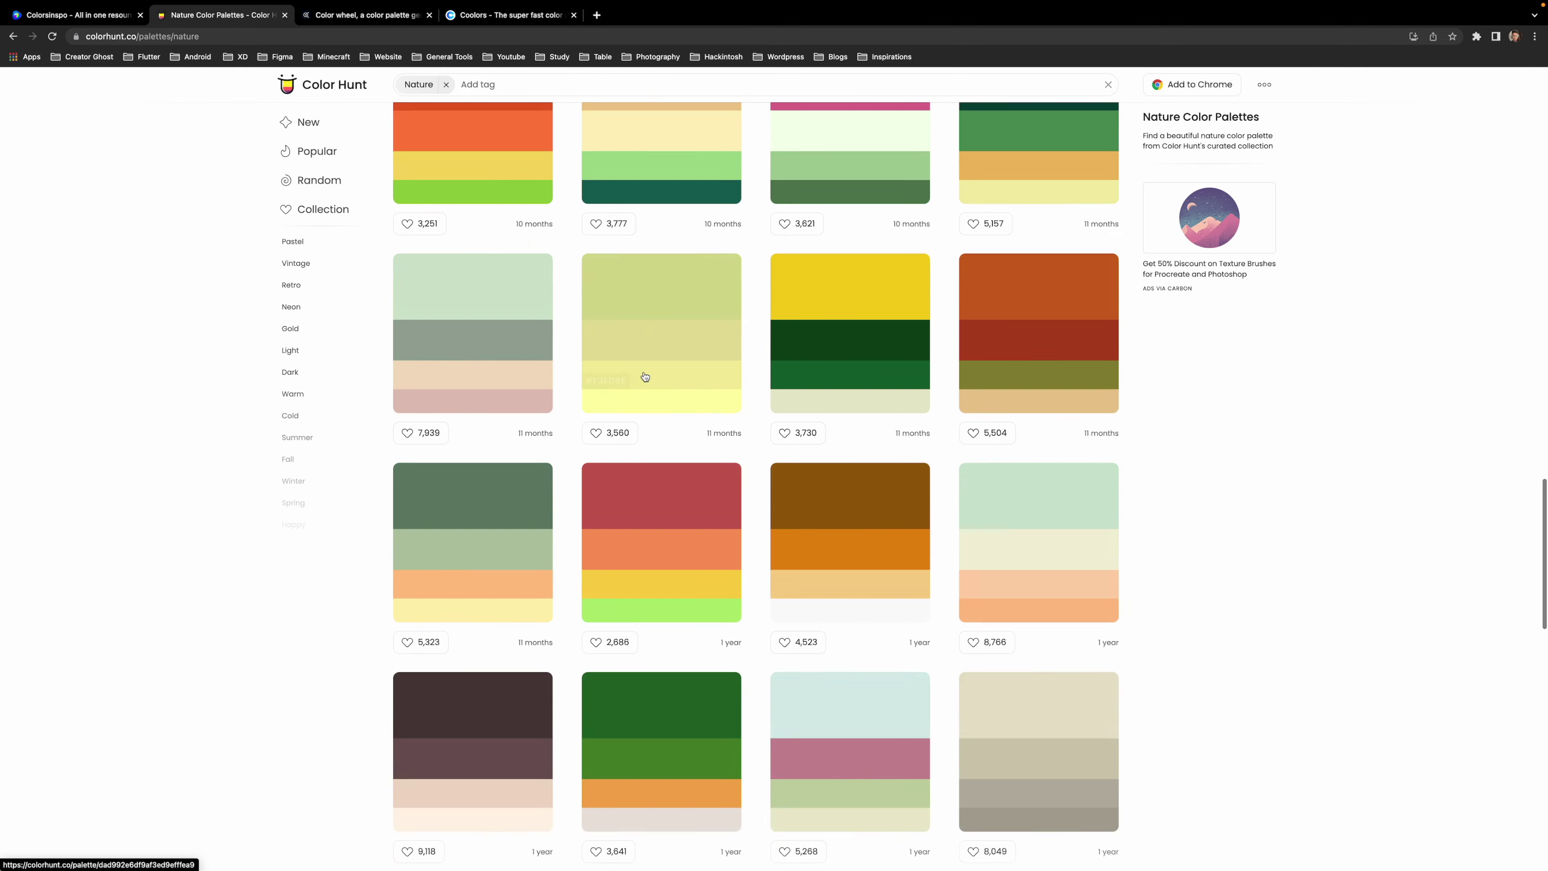
{"action": "left_click", "coordinate": [291, 417]}
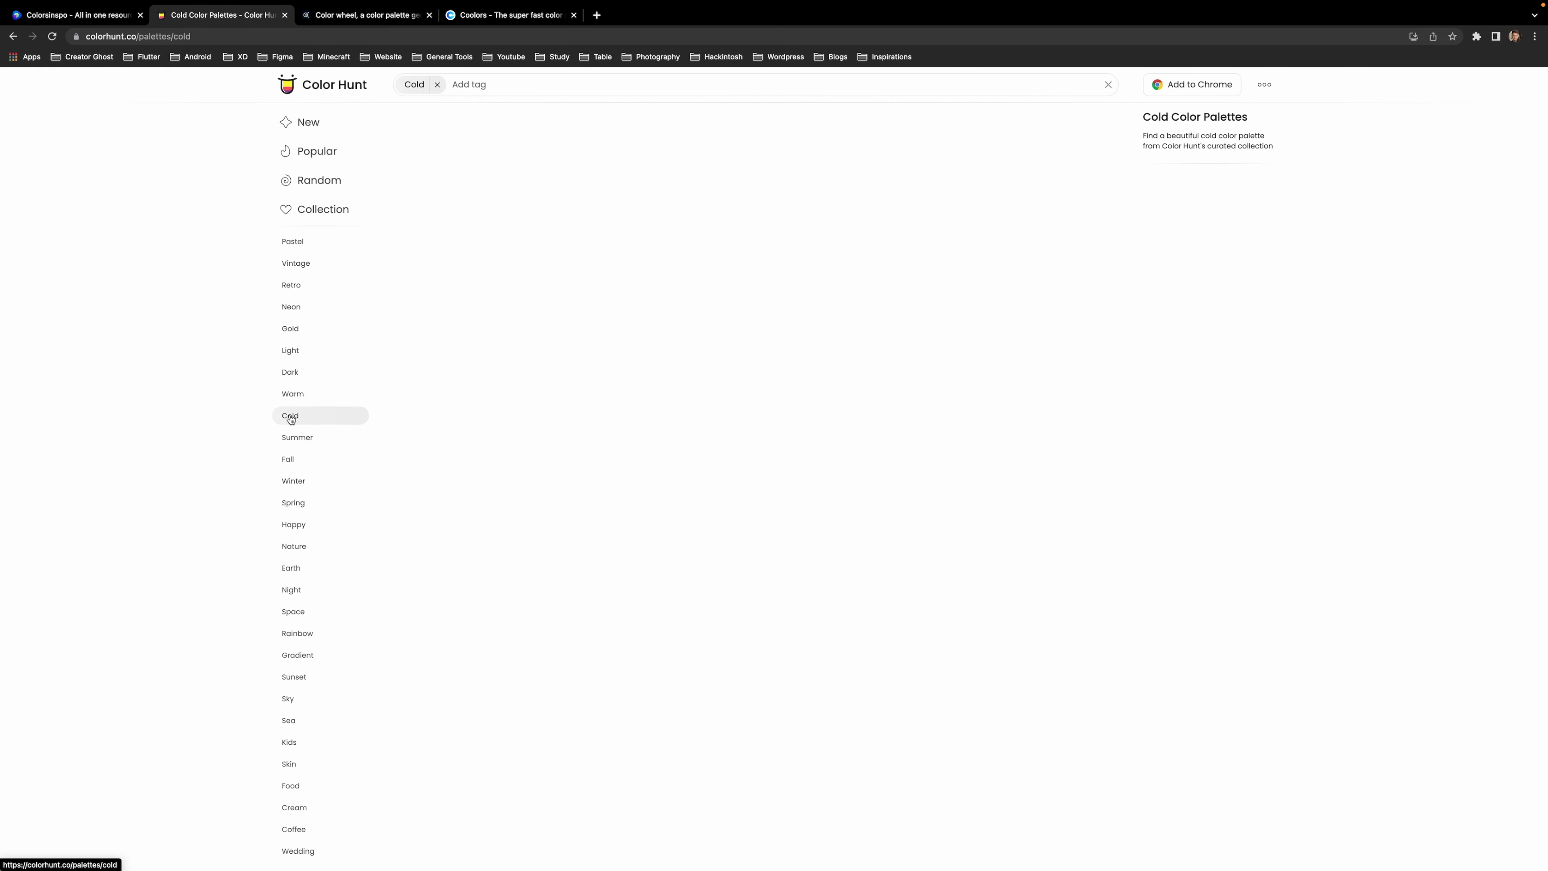
{"action": "scroll", "coordinate": [675, 444], "scroll_direction": "down", "scroll_amount": 10}
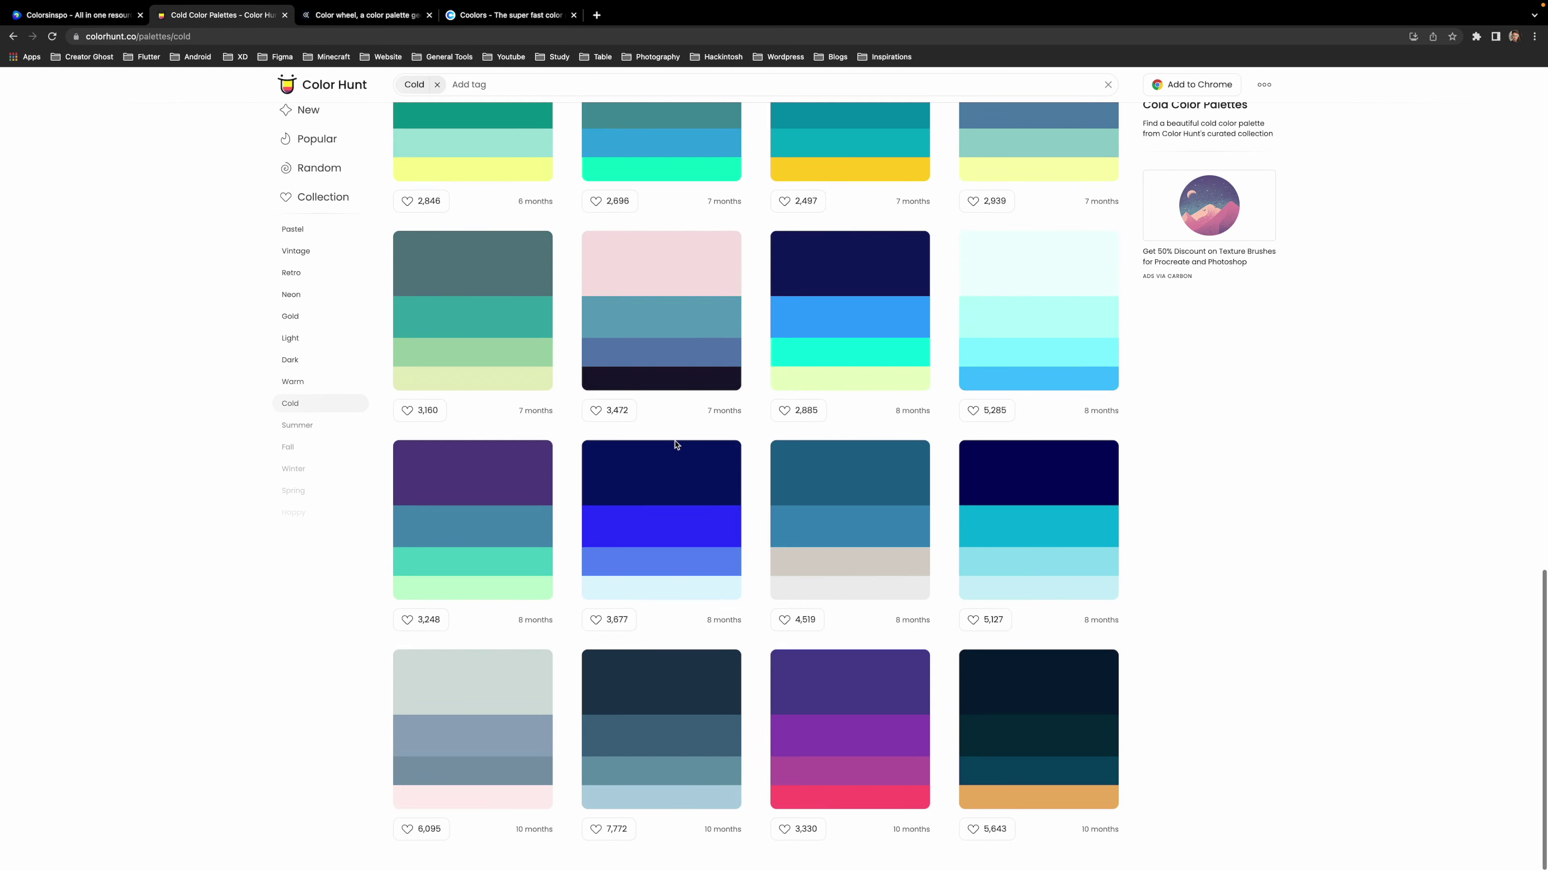
{"action": "scroll", "coordinate": [676, 443], "scroll_direction": "up", "scroll_amount": 10}
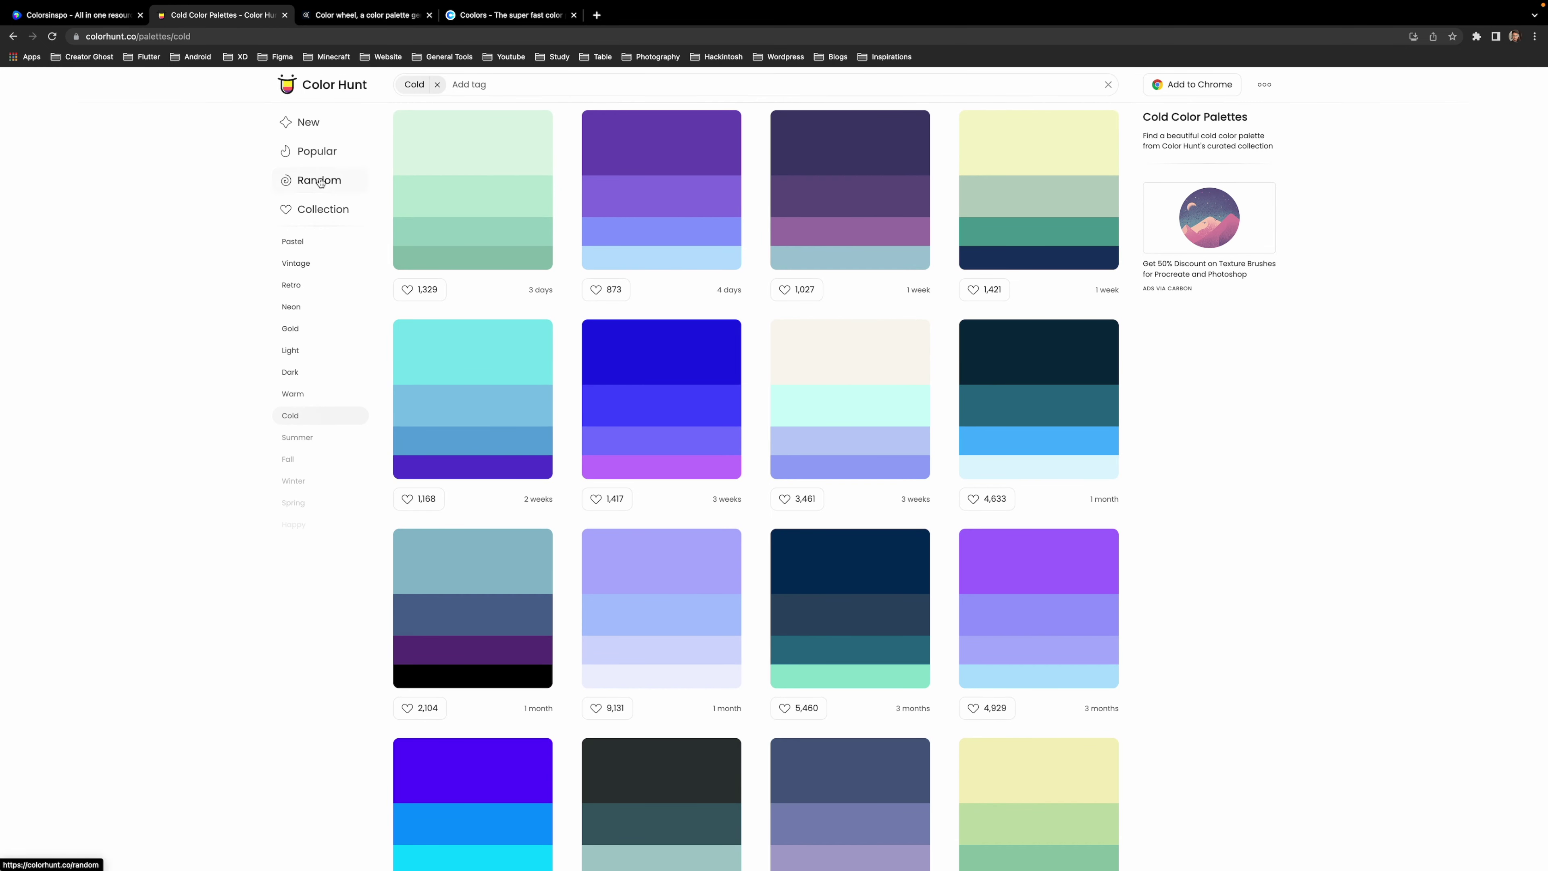
{"action": "left_click", "coordinate": [320, 181]}
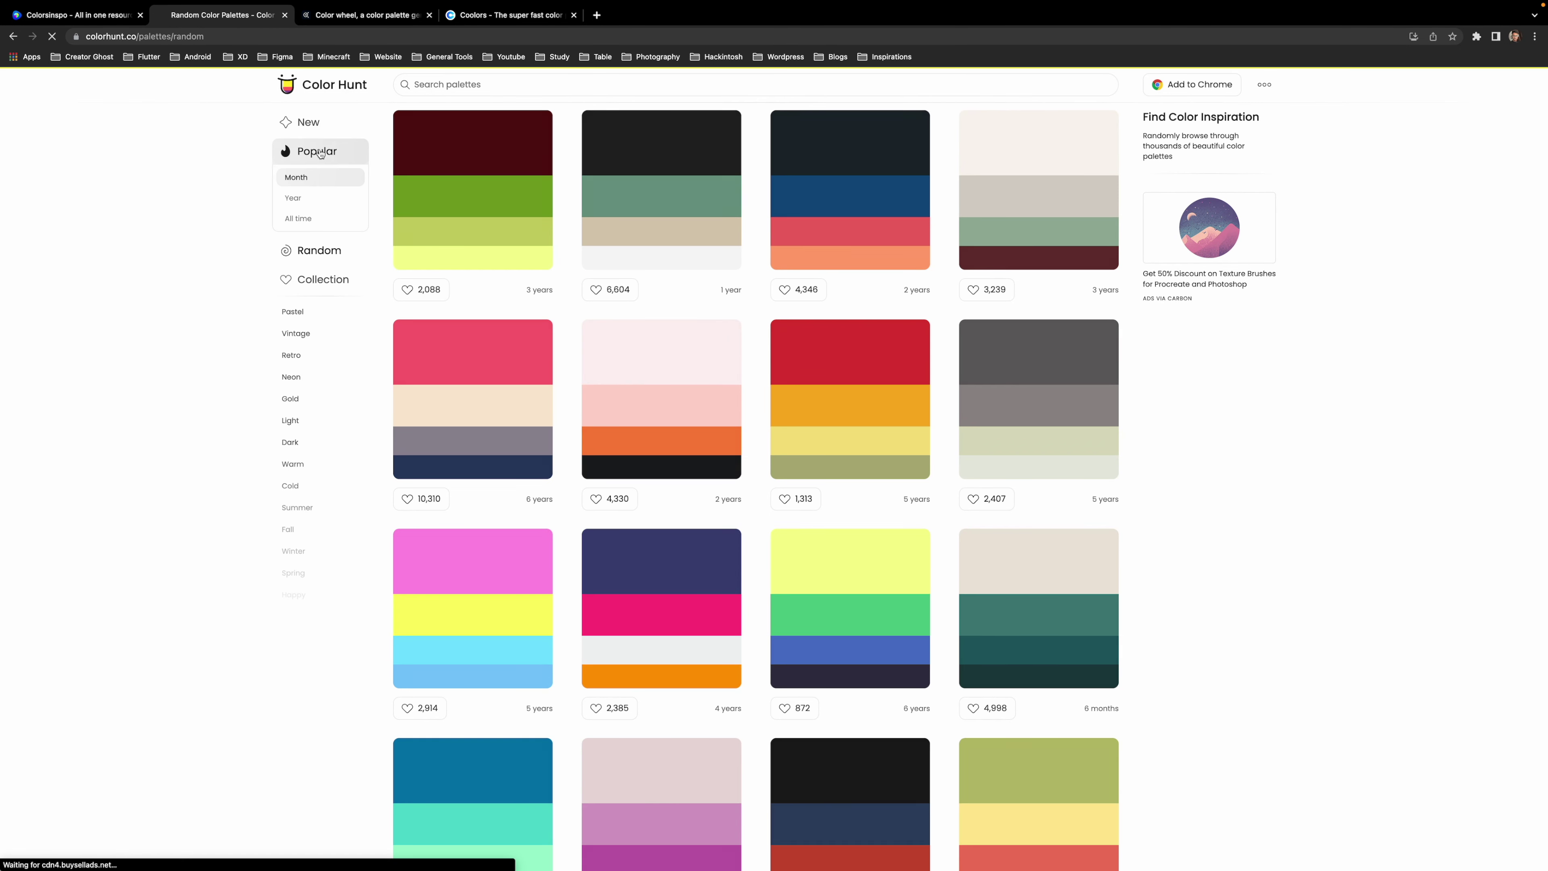
{"action": "left_click", "coordinate": [320, 153]}
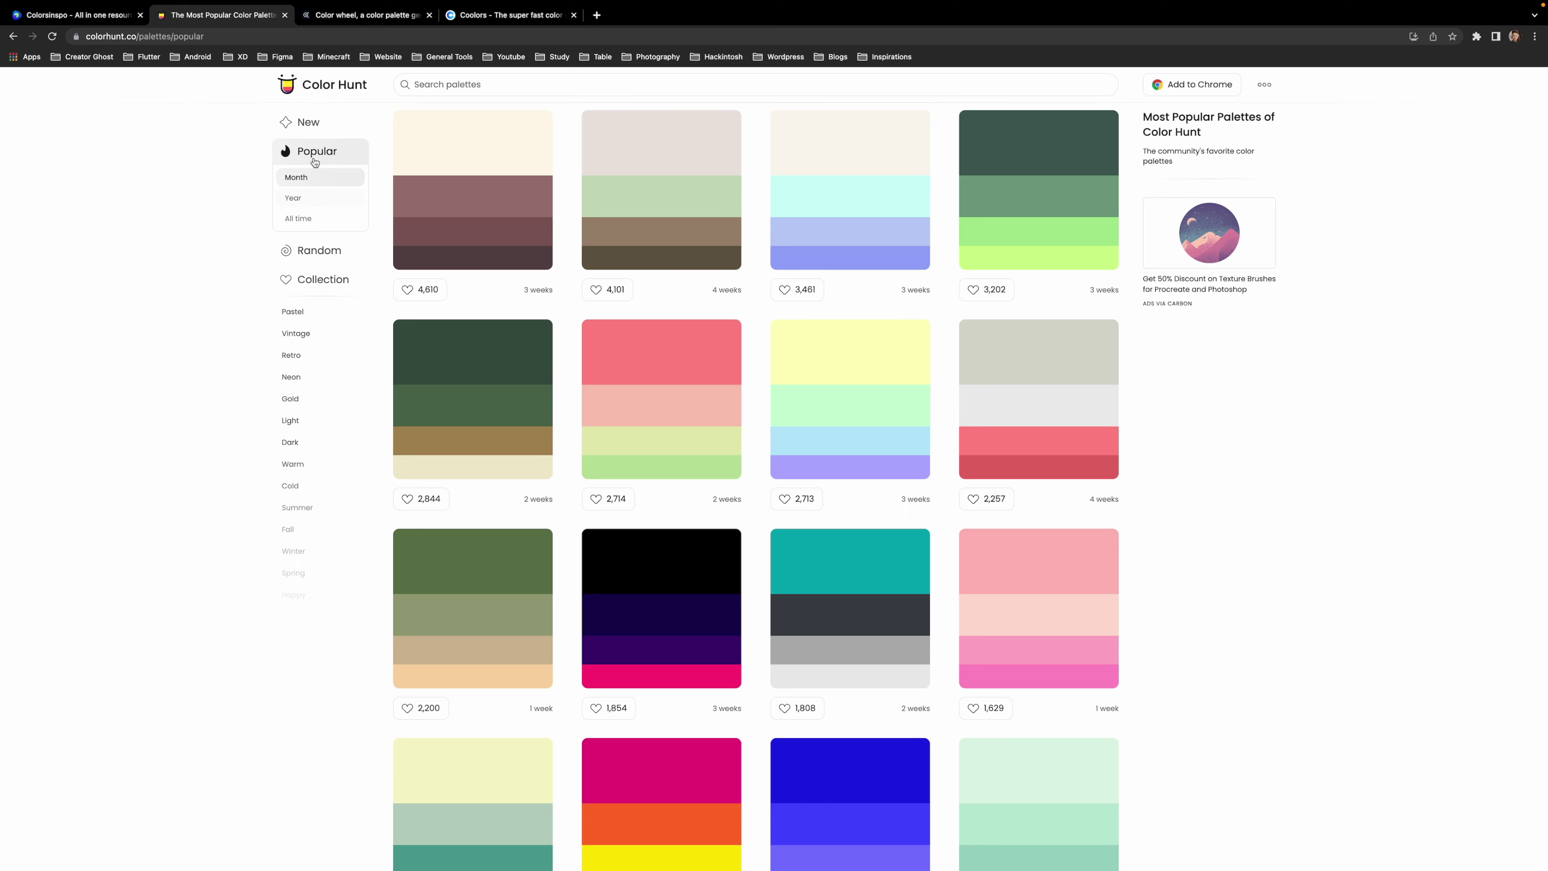
{"action": "left_click", "coordinate": [304, 122]}
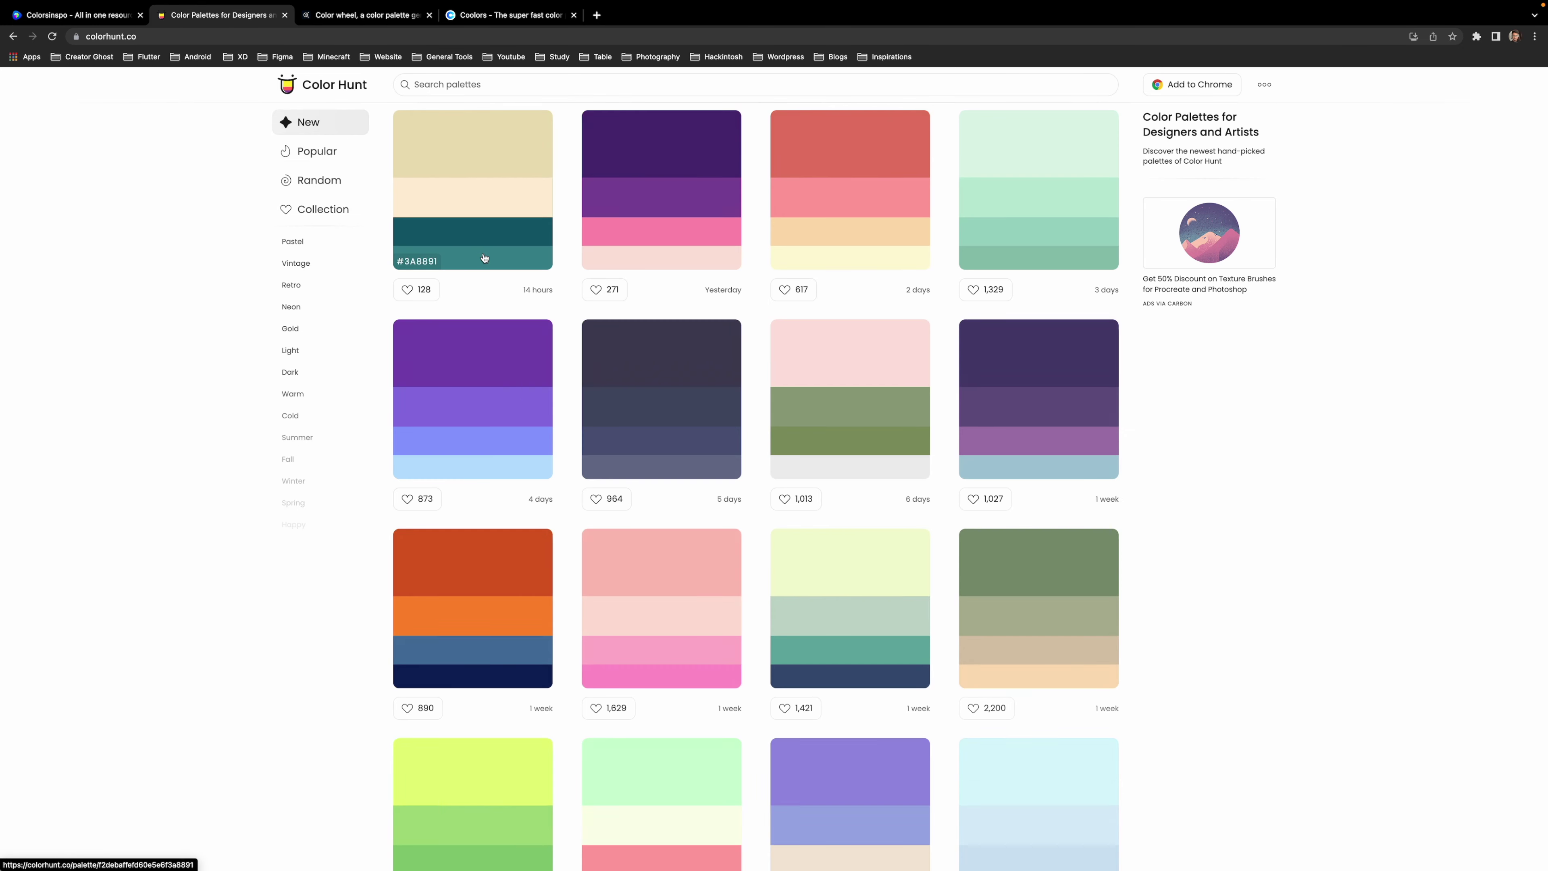
{"action": "scroll", "coordinate": [517, 440], "scroll_direction": "down", "scroll_amount": 10}
{"action": "scroll", "coordinate": [517, 441], "scroll_direction": "up", "scroll_amount": 12}
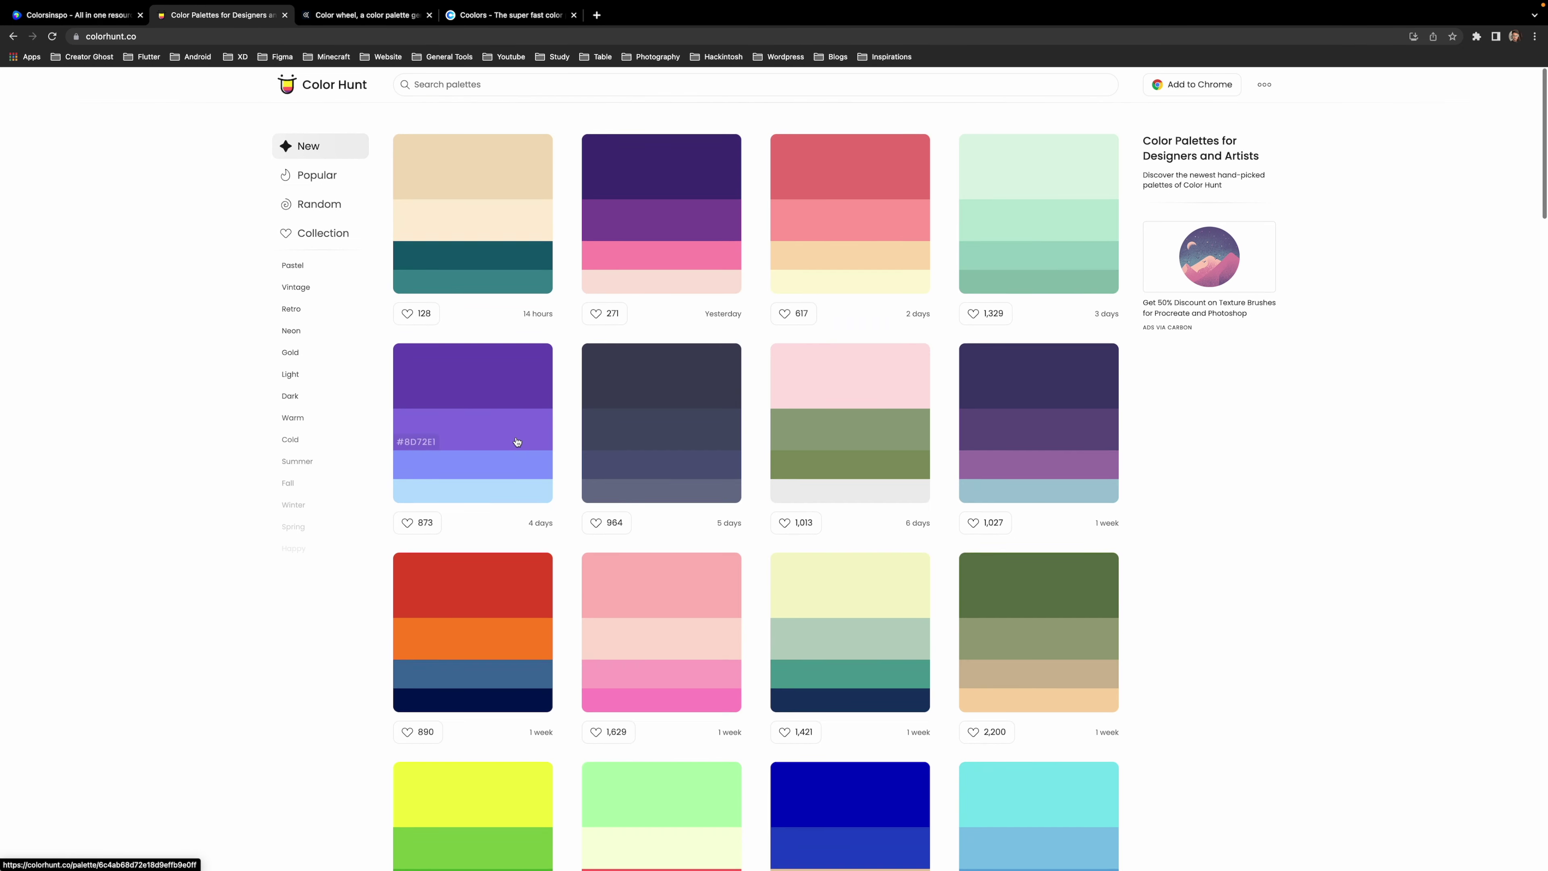
Open the beige-and-teal palette and copy #F2DEBA, rgb(255, 239, 214) and rgb(14, 94, 111)
{"action": "left_click", "coordinate": [494, 207]}
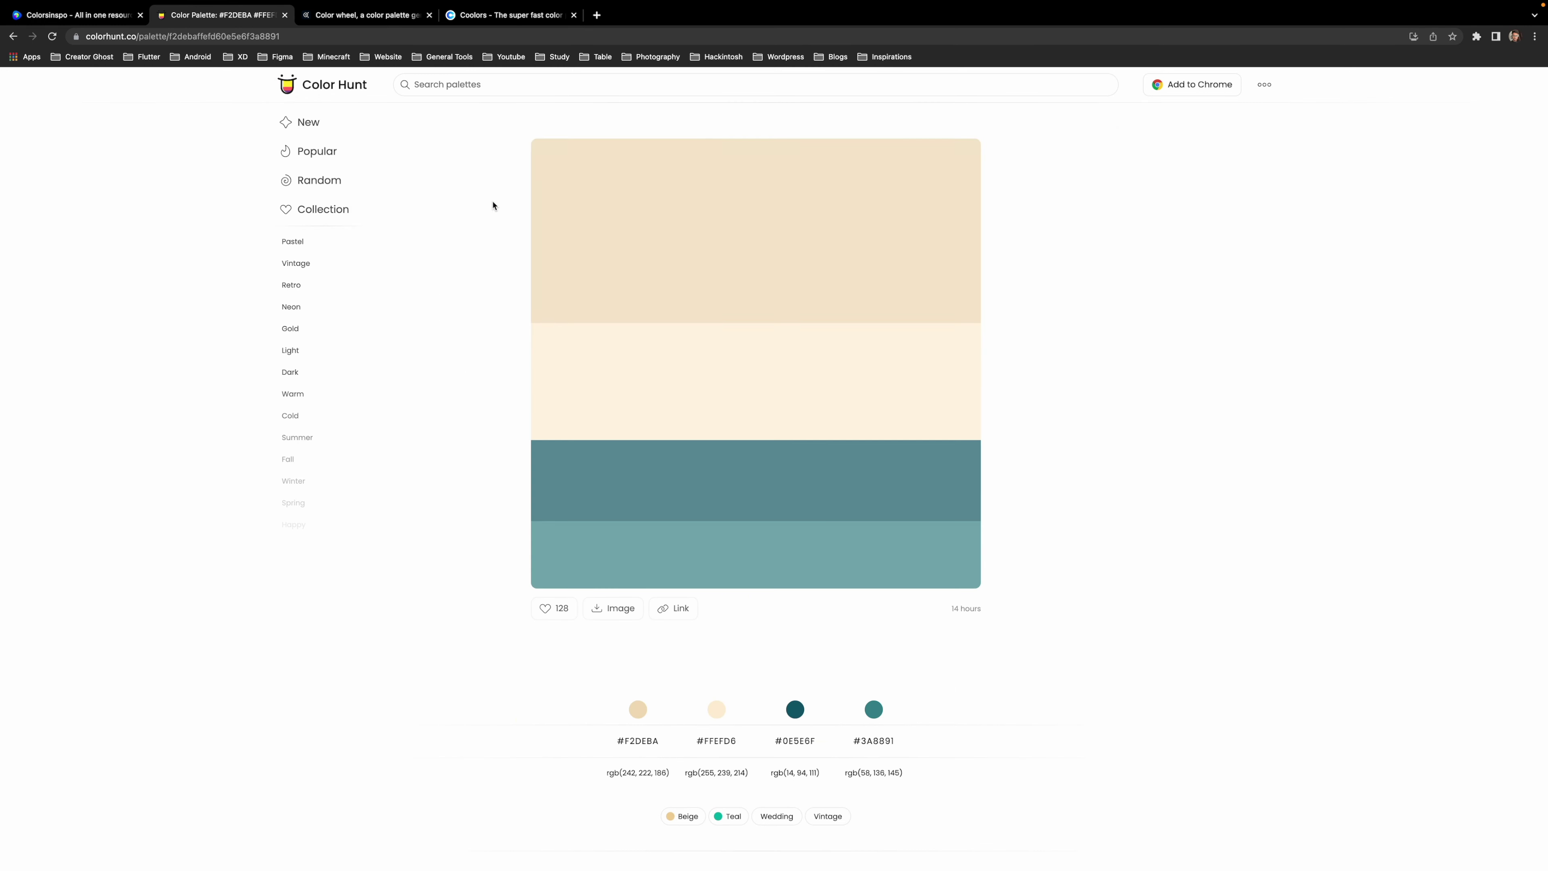
{"action": "left_click", "coordinate": [556, 315]}
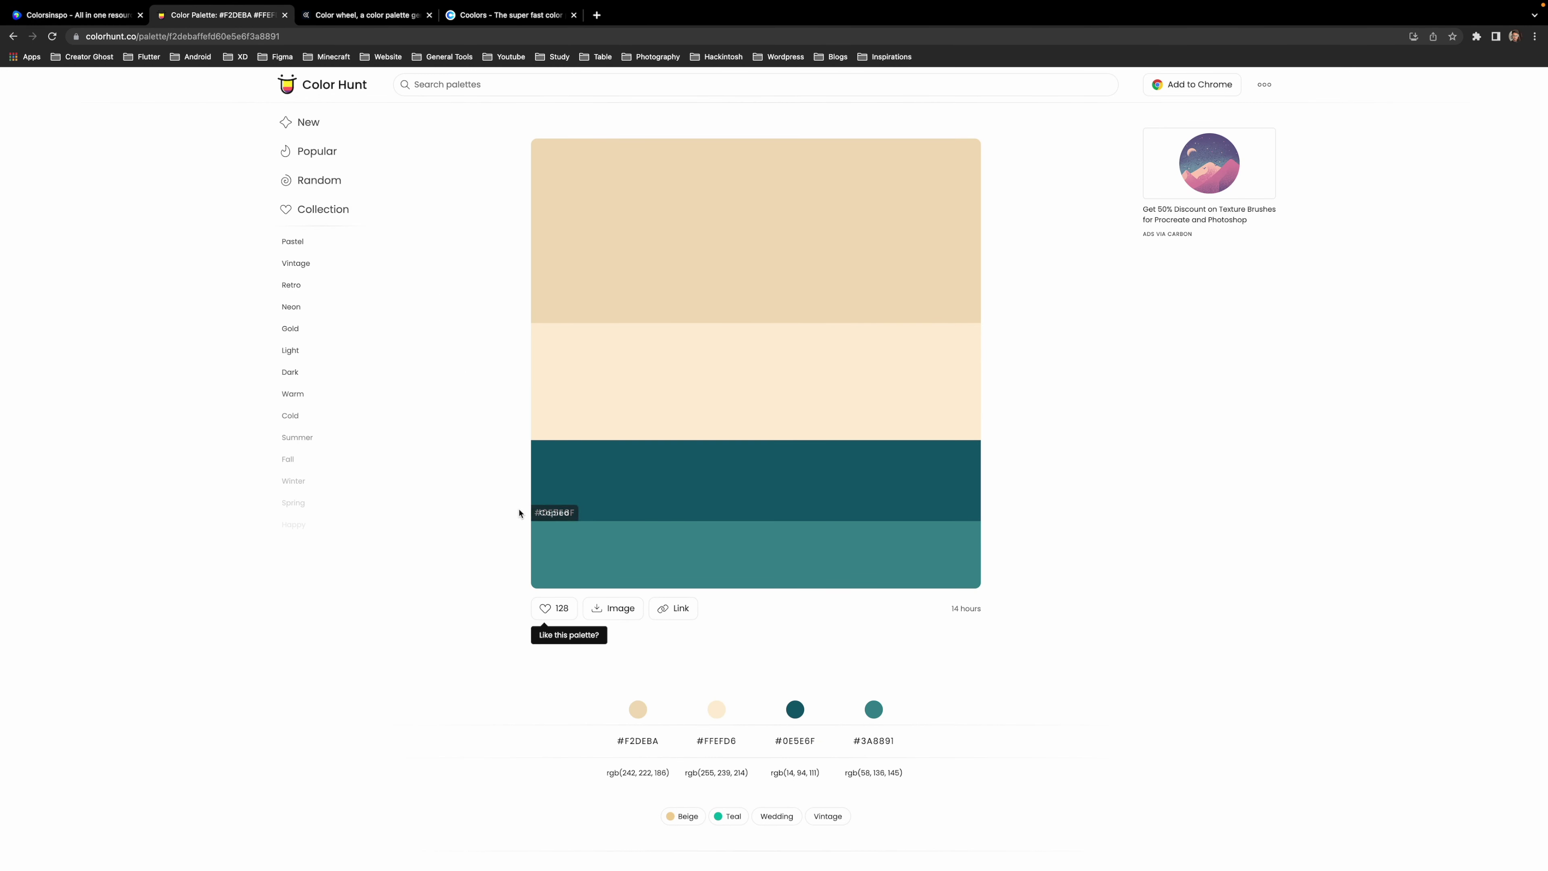
{"action": "scroll", "coordinate": [511, 512], "scroll_direction": "down", "scroll_amount": 3}
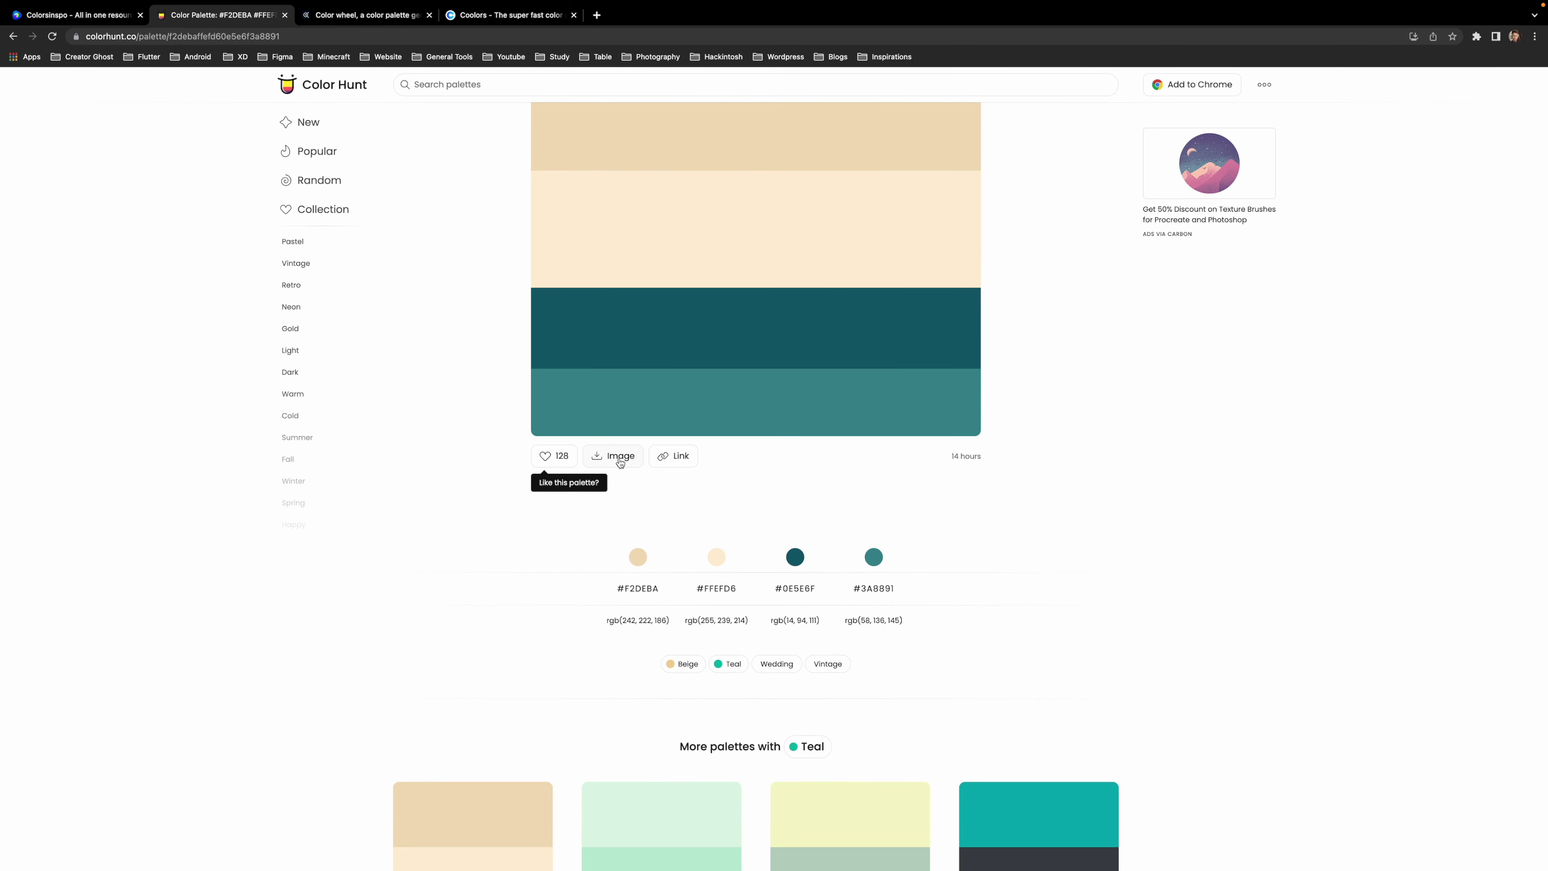
{"action": "scroll", "coordinate": [665, 494], "scroll_direction": "down", "scroll_amount": 1}
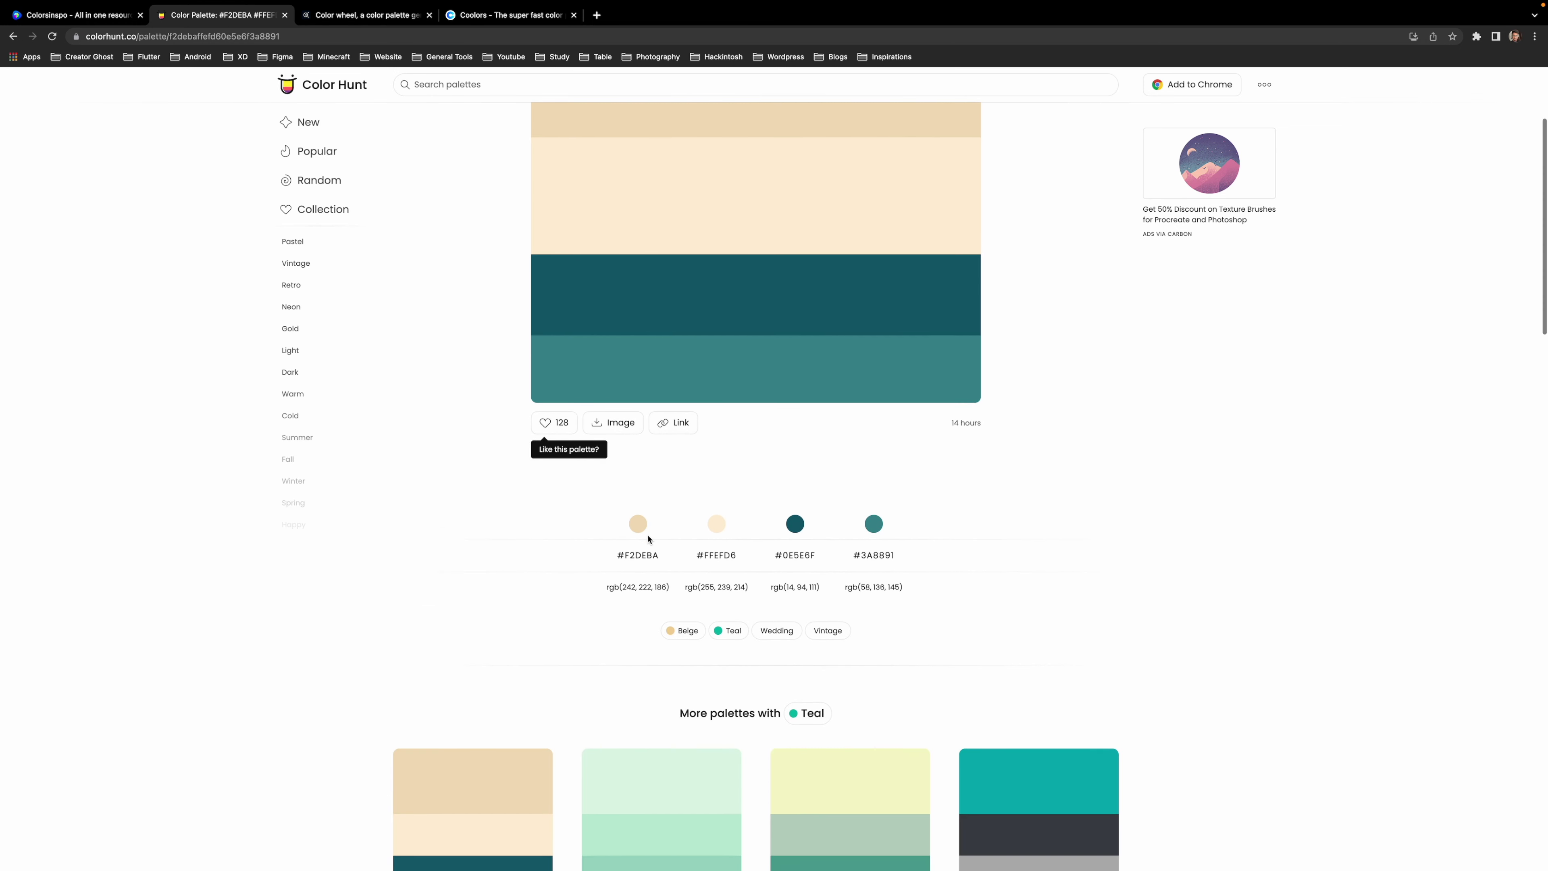
{"action": "left_click", "coordinate": [714, 573]}
{"action": "left_click", "coordinate": [796, 573]}
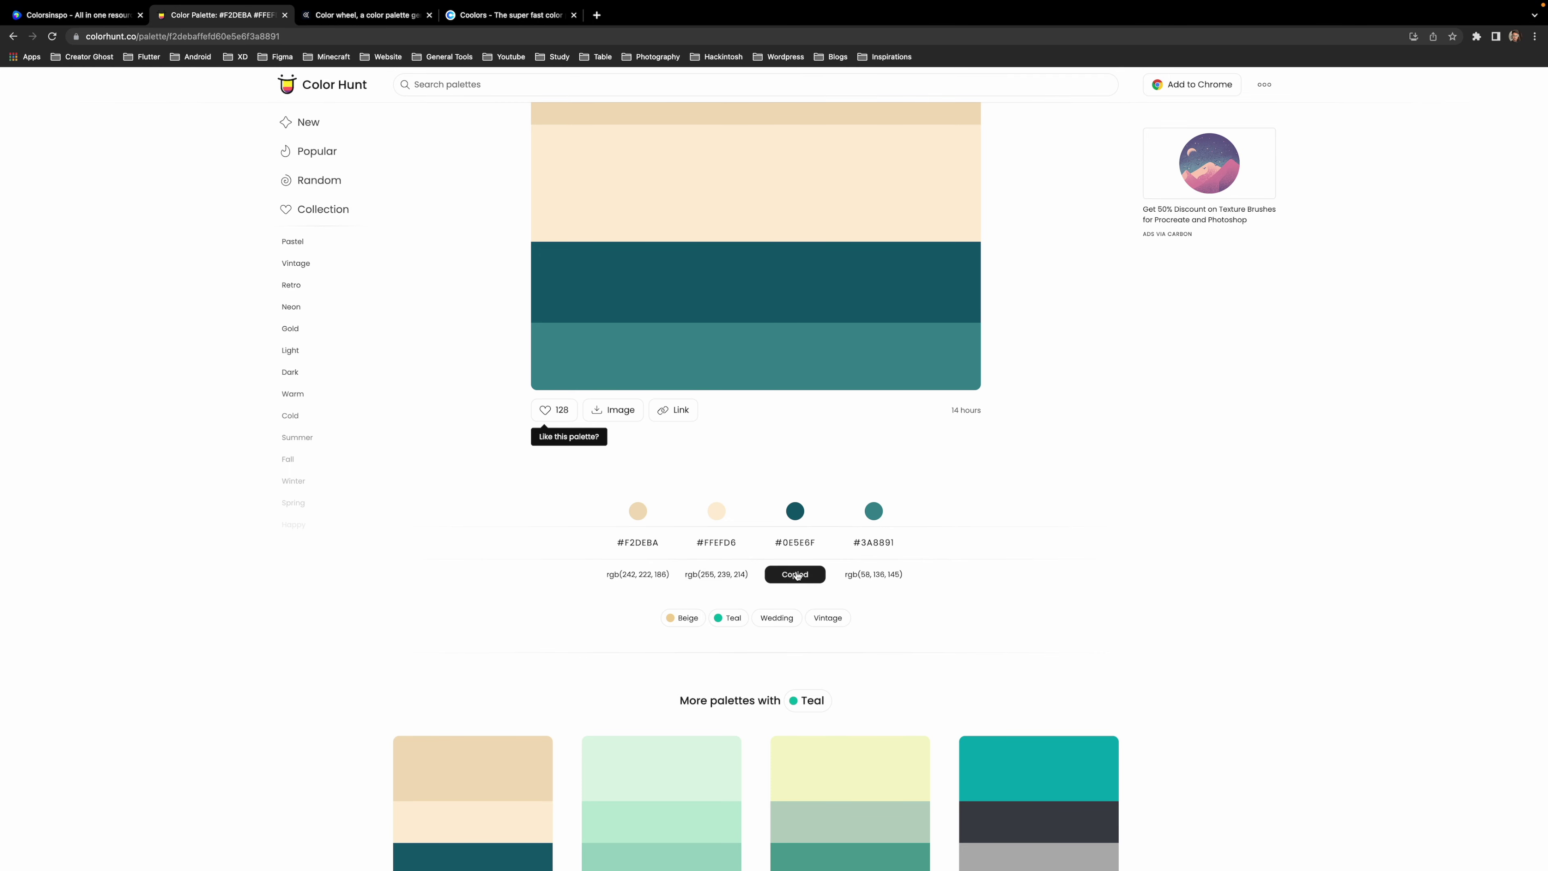
{"action": "scroll", "coordinate": [787, 589], "scroll_direction": "down", "scroll_amount": 5}
{"action": "scroll", "coordinate": [786, 591], "scroll_direction": "down", "scroll_amount": 10}
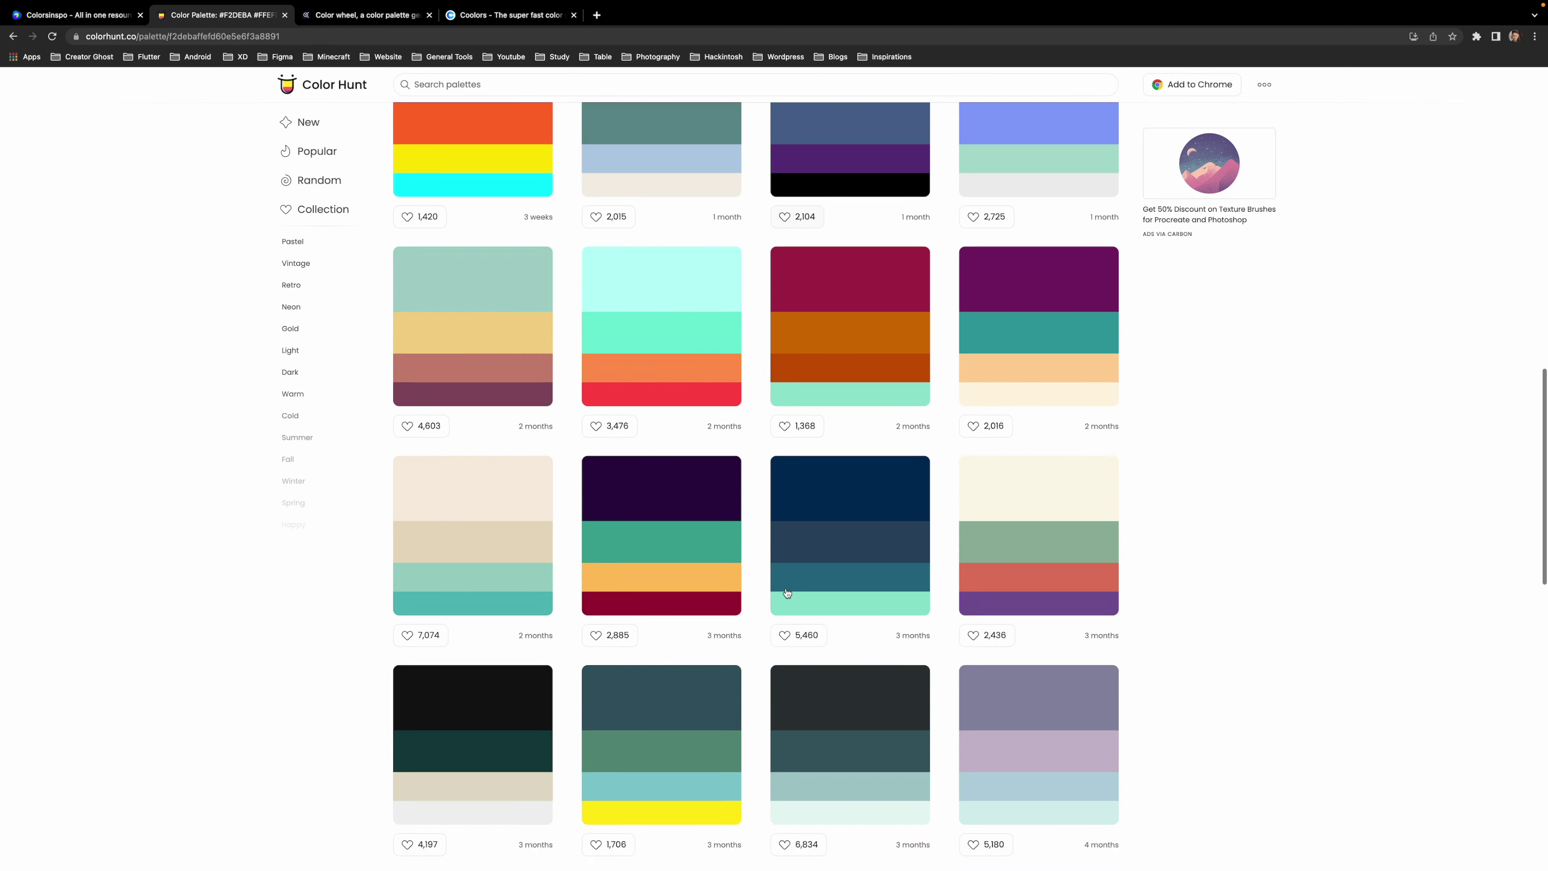
{"action": "scroll", "coordinate": [786, 591], "scroll_direction": "up", "scroll_amount": 20}
{"action": "scroll", "coordinate": [786, 591], "scroll_direction": "down", "scroll_amount": 1}
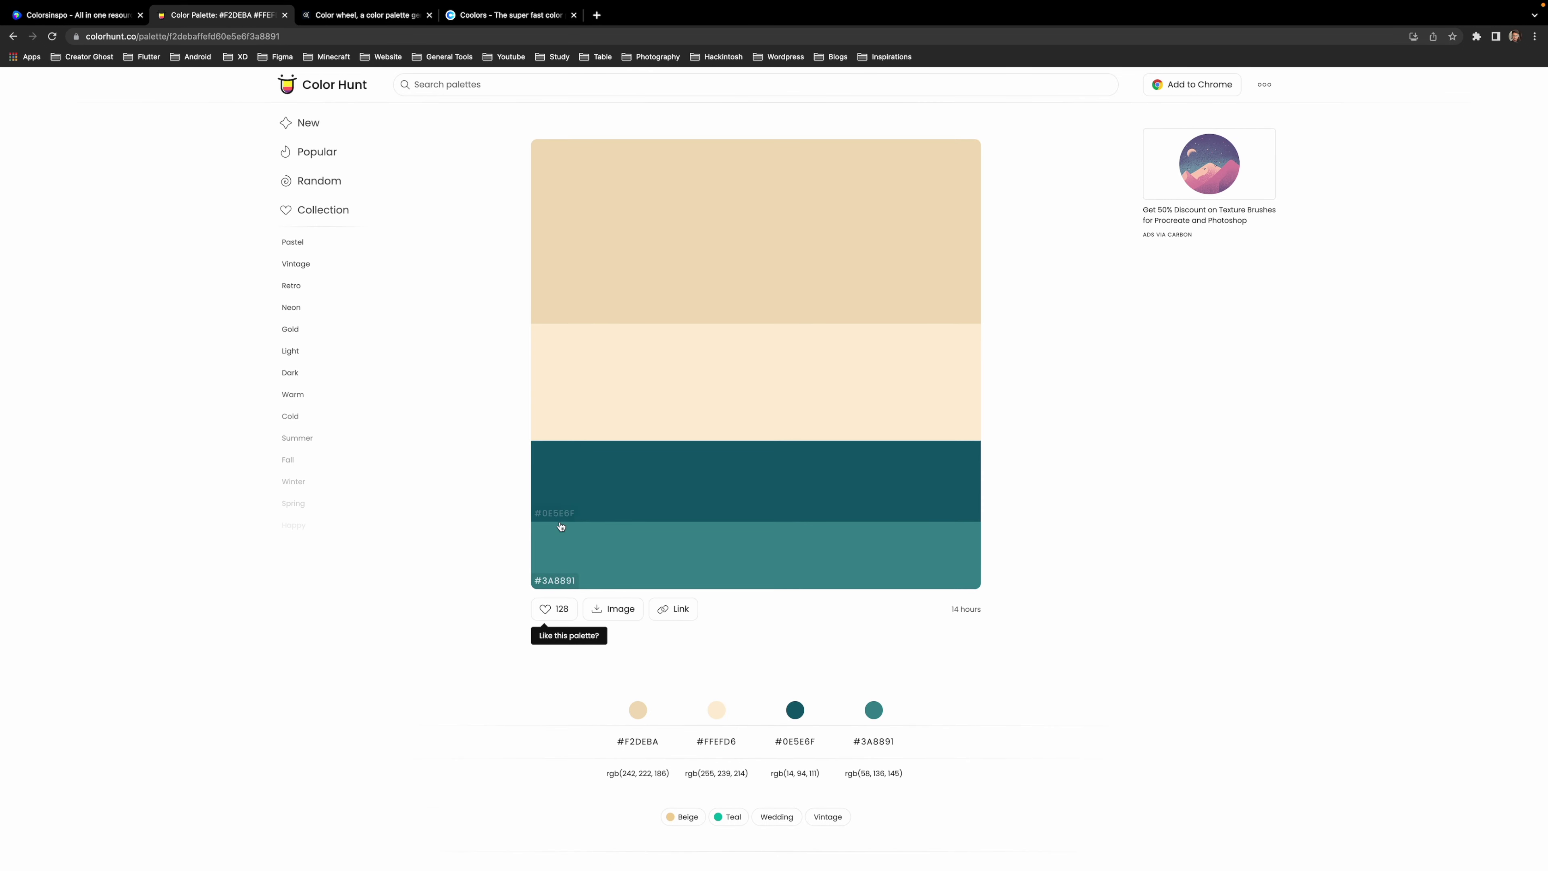
{"action": "left_click", "coordinate": [365, 15]}
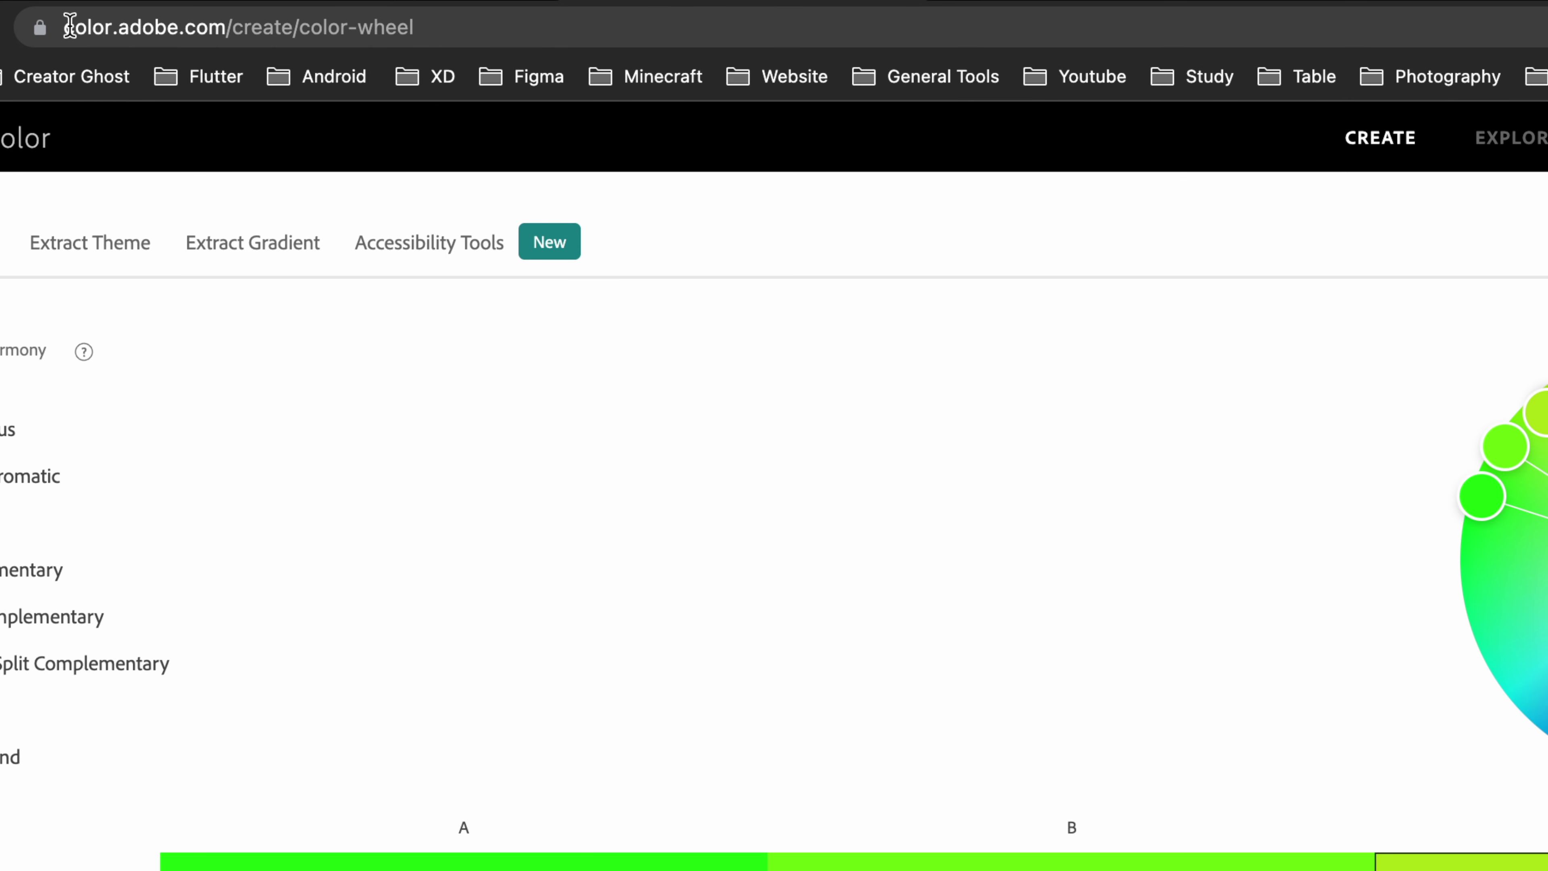
Rotate the wheel's harmony colours and try Monochromatic, Triad, Complementary and Split Complementary rules
{"action": "left_click_drag", "start_coordinate": [227, 27], "coordinate": [0, 24]}
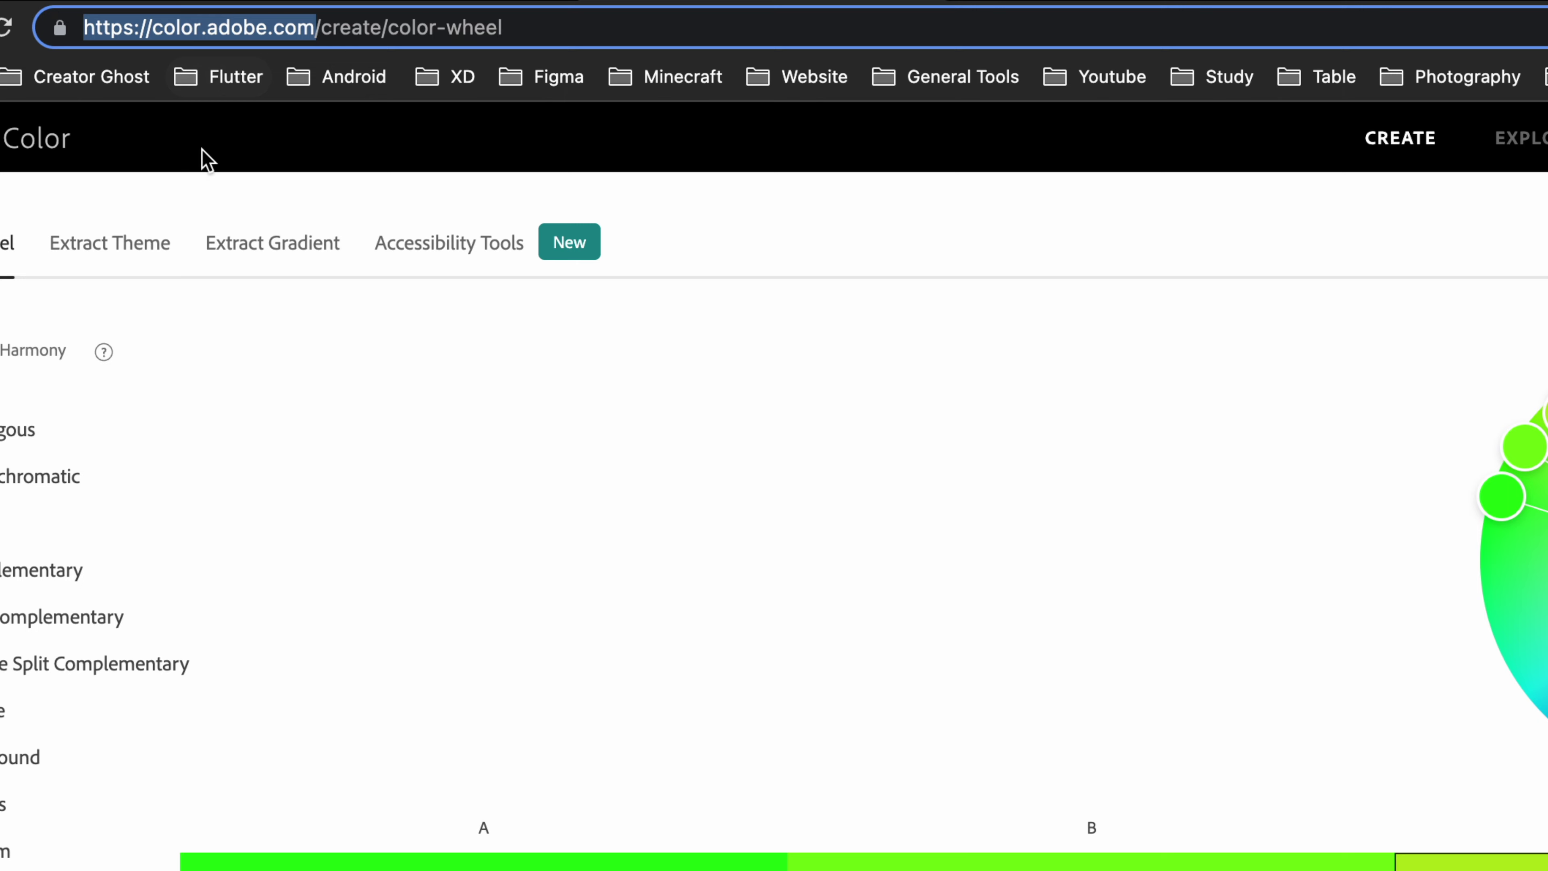
{"action": "left_click", "coordinate": [218, 154]}
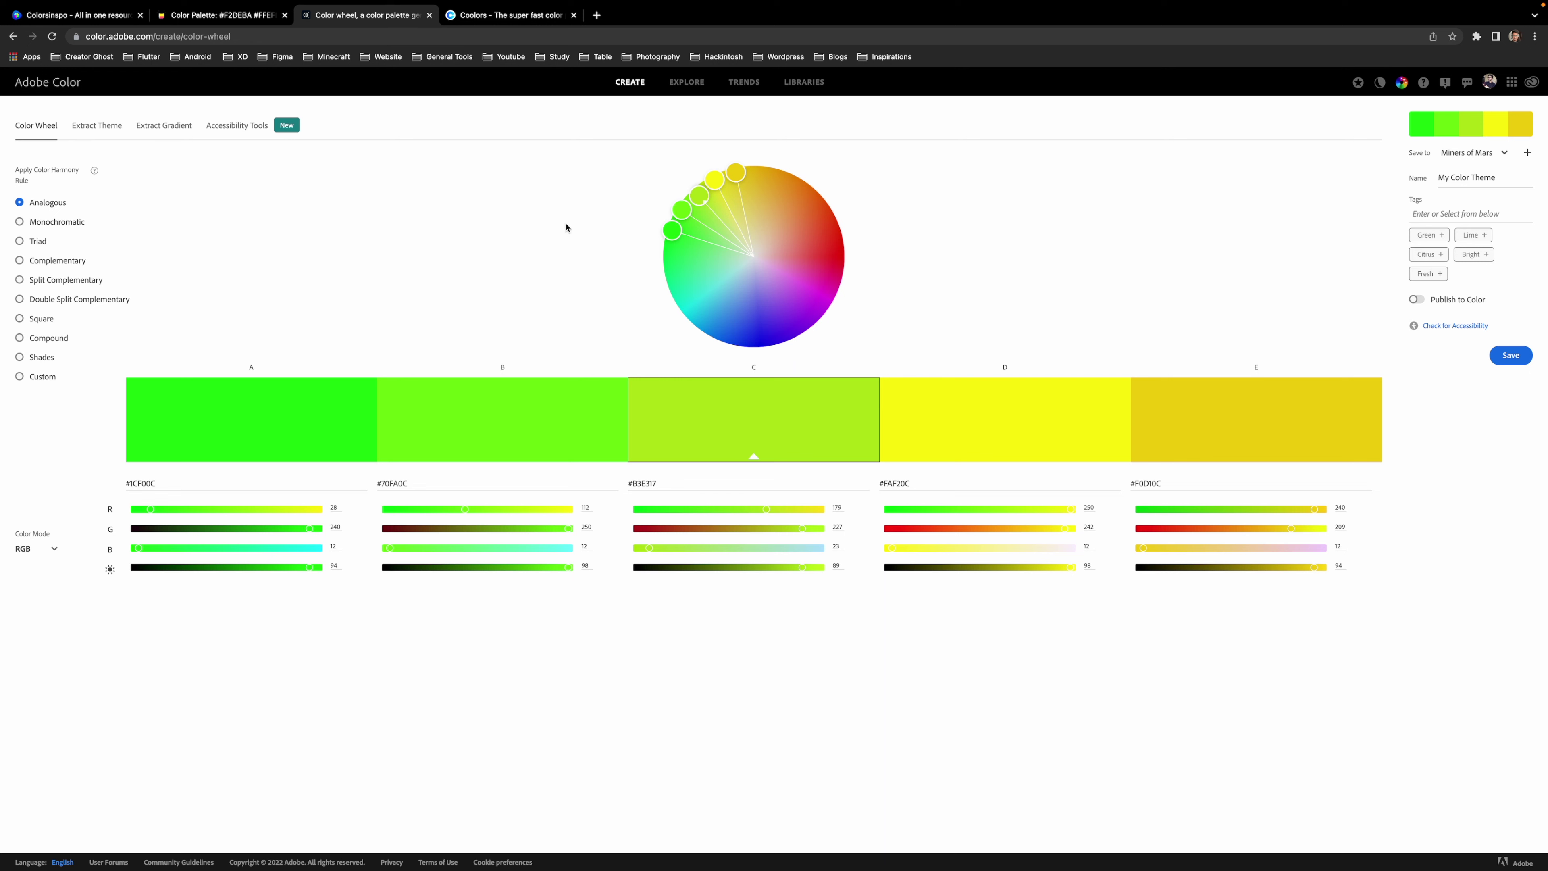
{"action": "left_click_drag", "start_coordinate": [740, 171], "coordinate": [800, 241]}
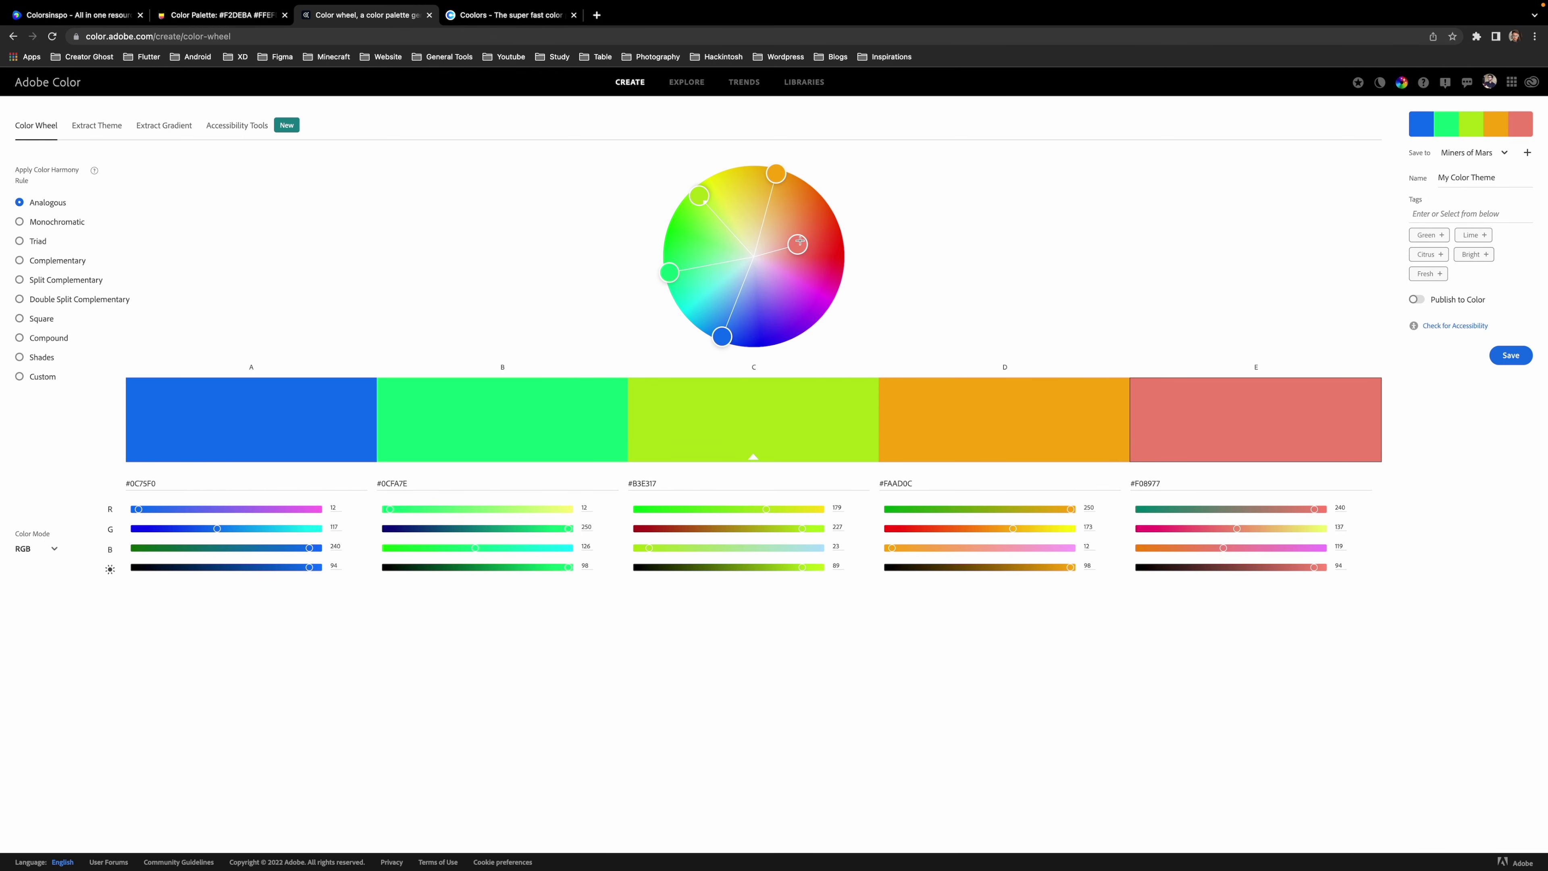
{"action": "left_click", "coordinate": [70, 225]}
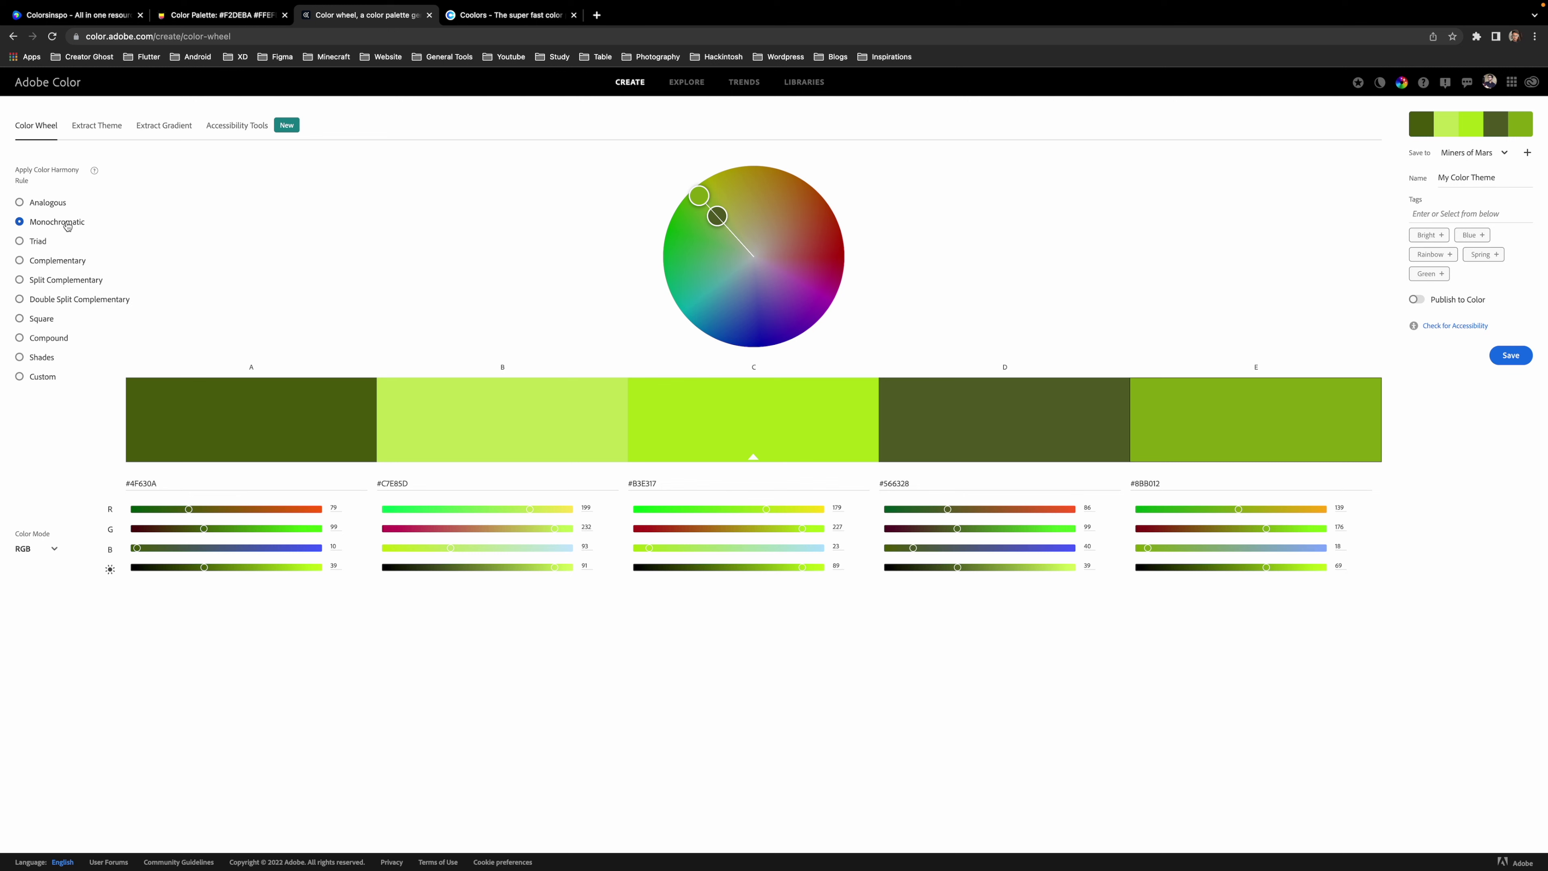
{"action": "left_click", "coordinate": [33, 246]}
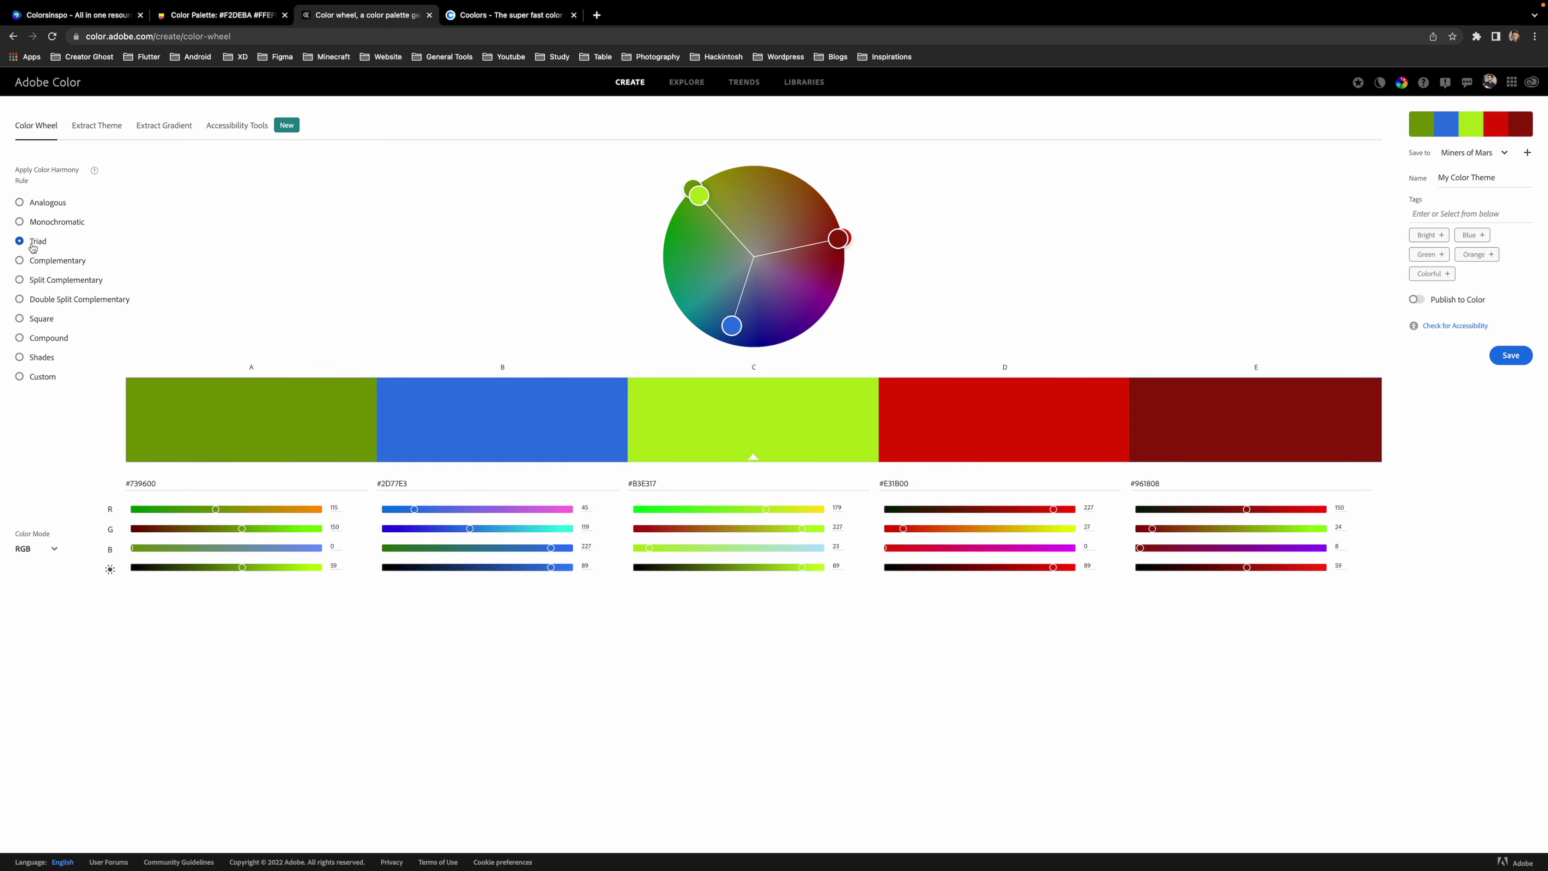
{"action": "left_click", "coordinate": [45, 269]}
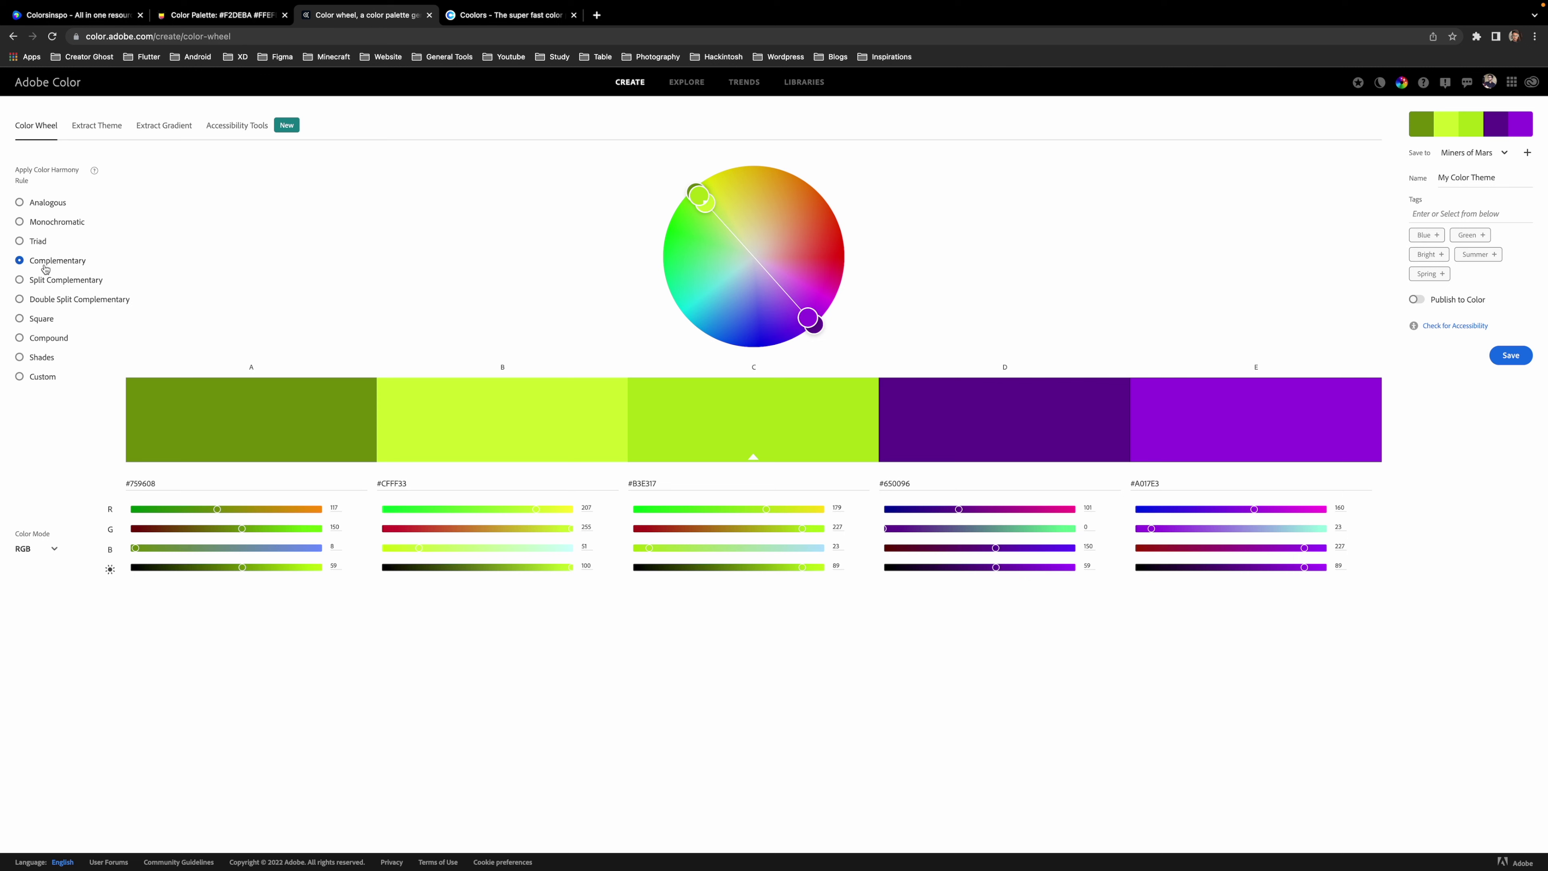
{"action": "left_click", "coordinate": [50, 282]}
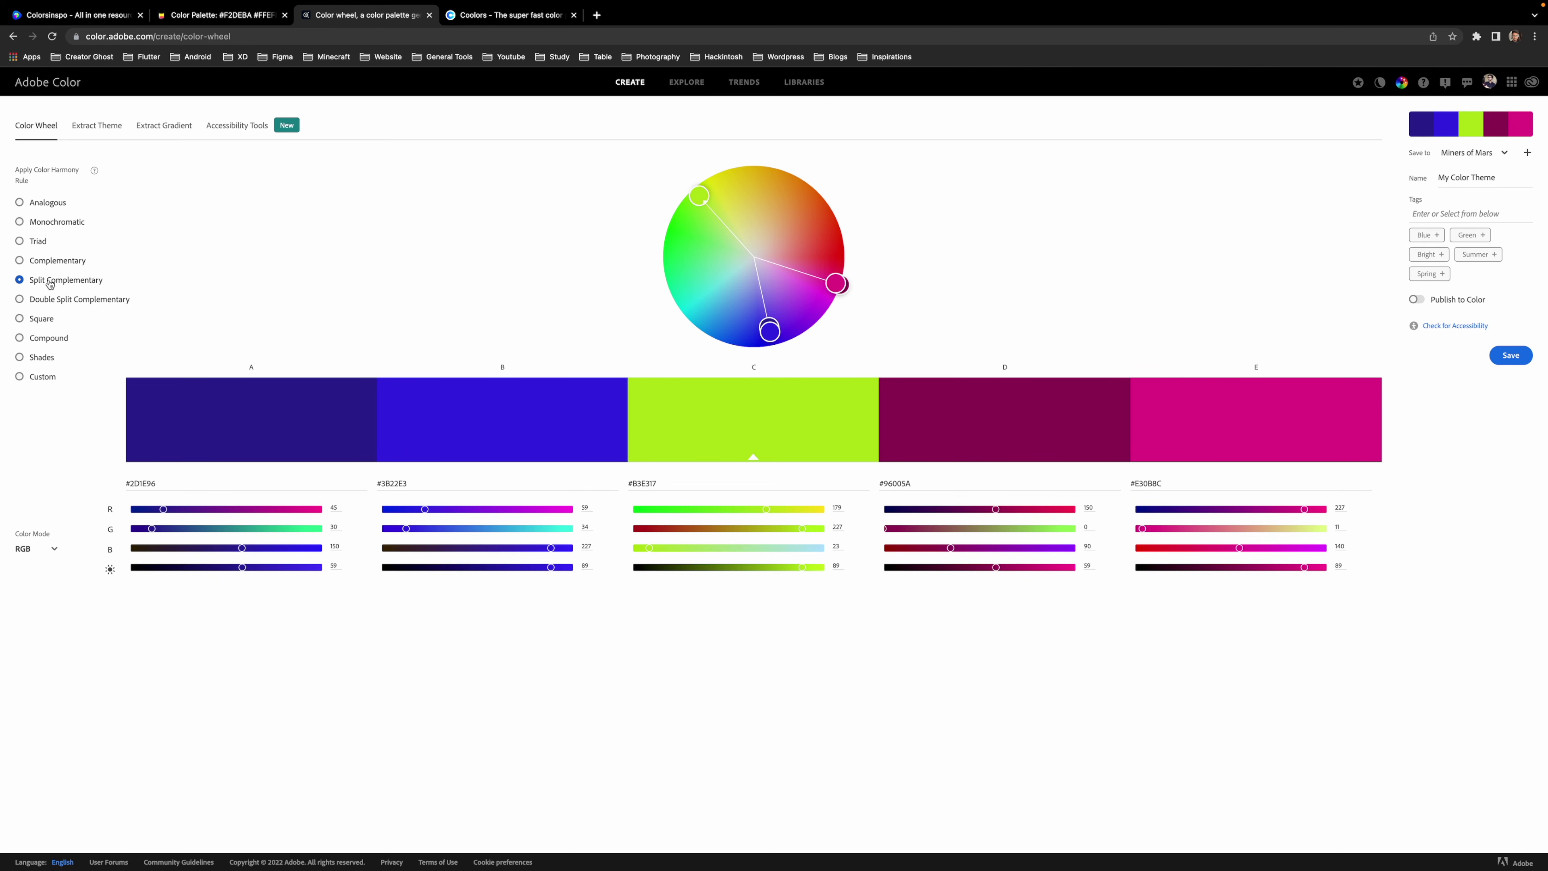
Apply the Monochromatic rule with the base colour moved to orange #E66500
{"action": "left_click_drag", "start_coordinate": [702, 189], "coordinate": [836, 249]}
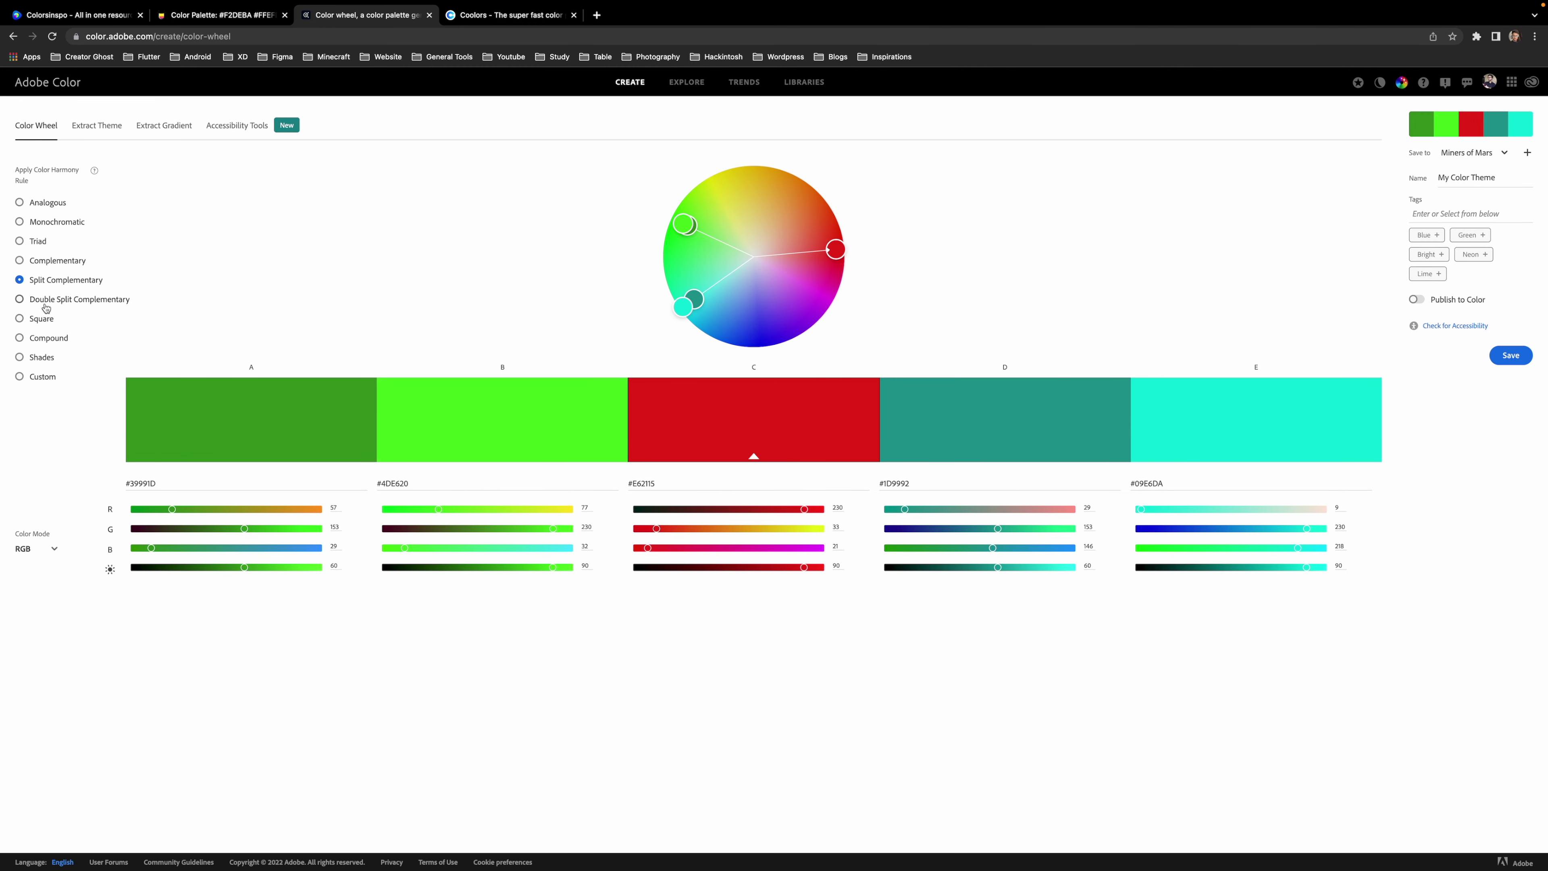
{"action": "left_click", "coordinate": [44, 222]}
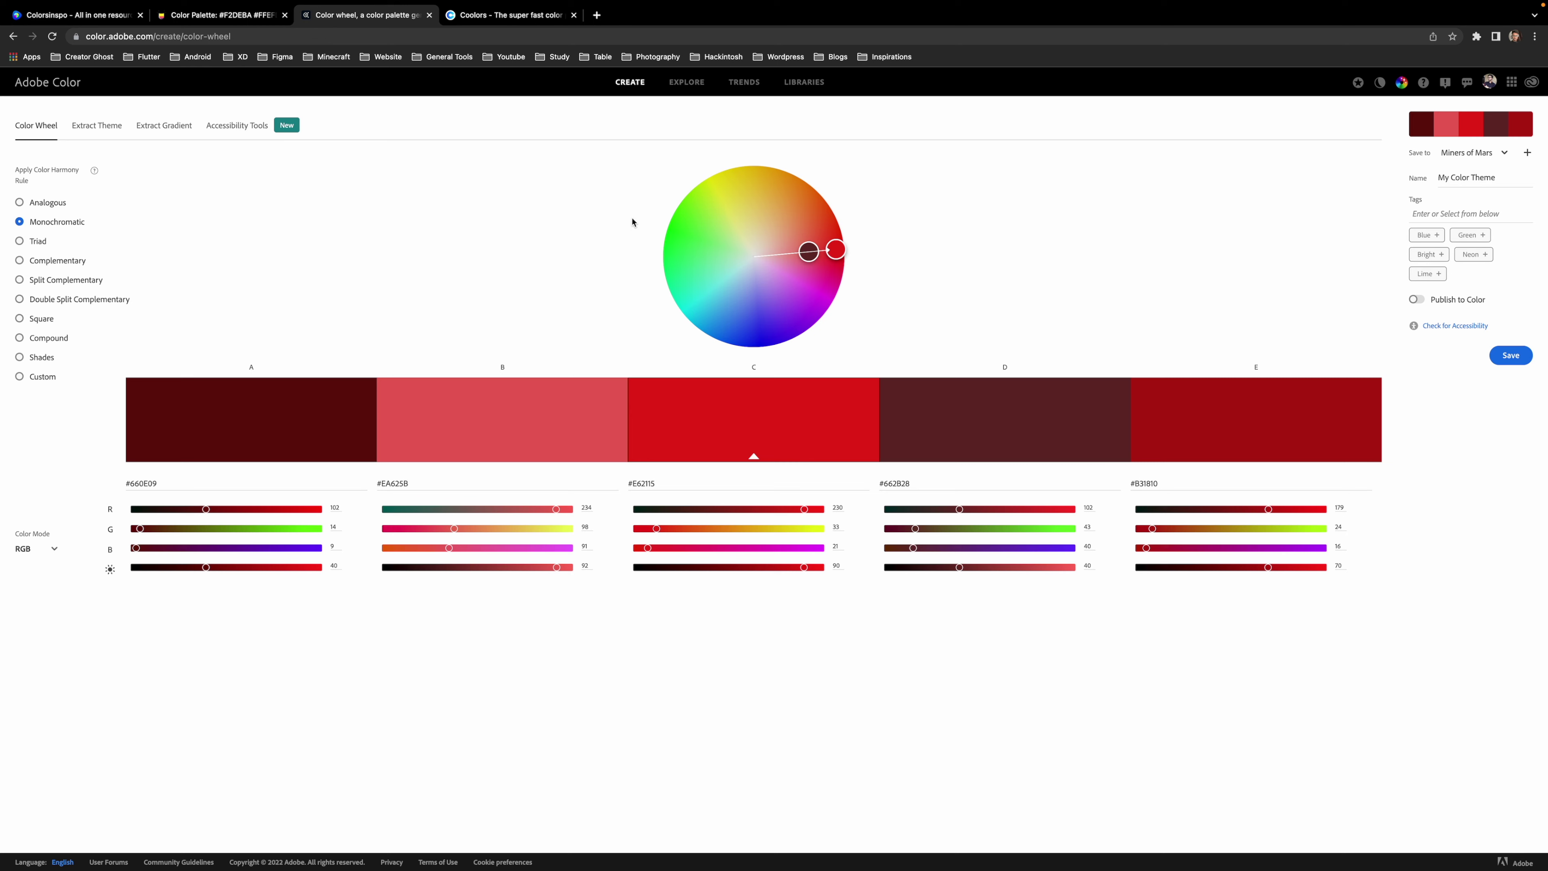
{"action": "left_click_drag", "start_coordinate": [832, 250], "coordinate": [863, 165]}
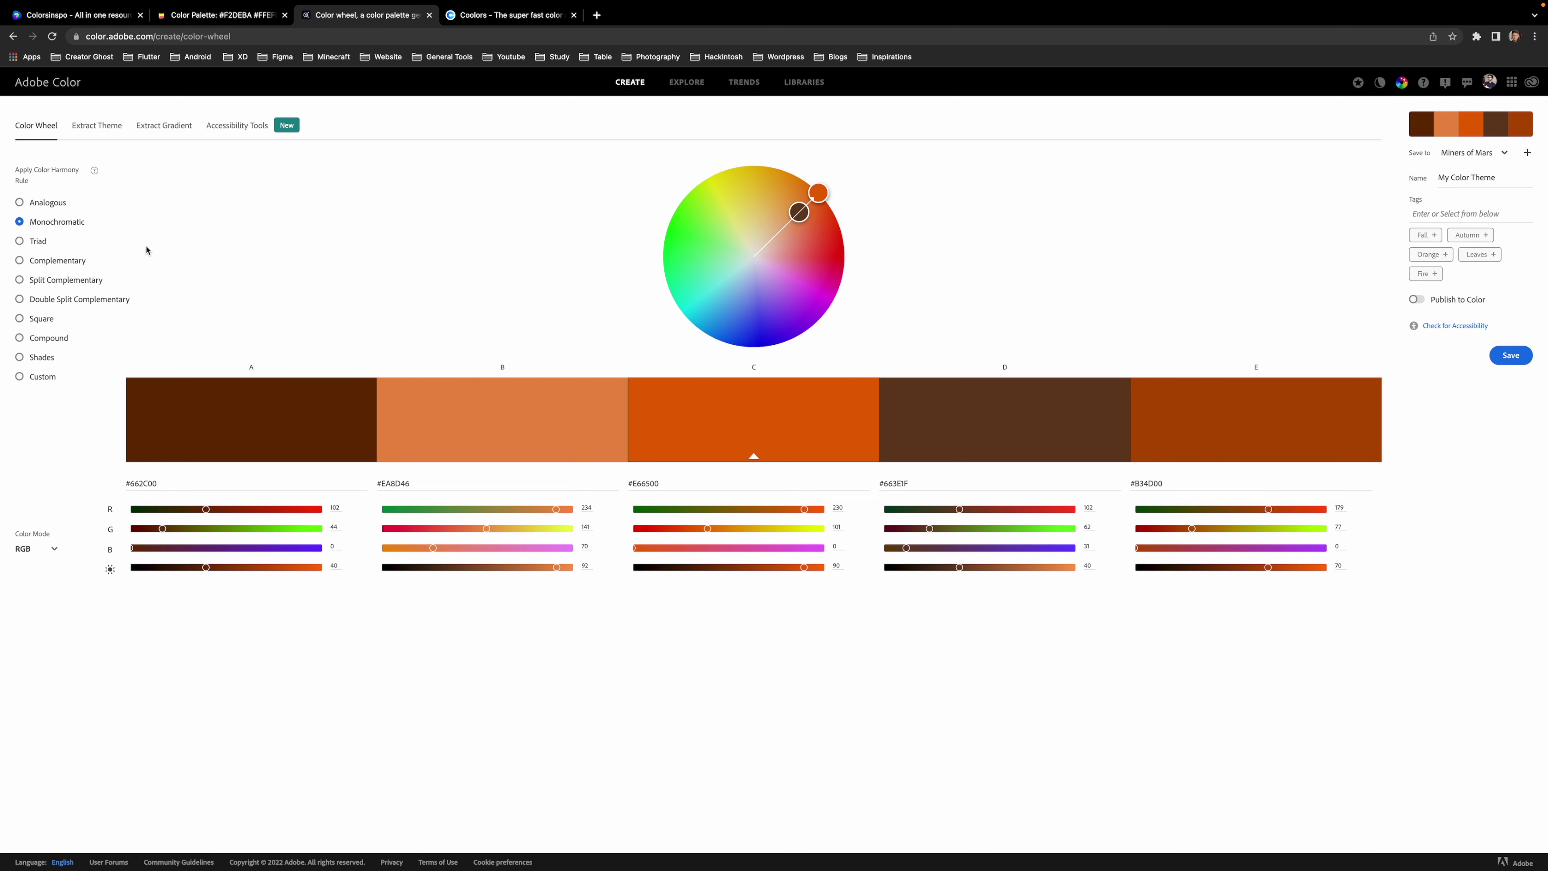
Look at Adobe Color's Extract Theme and Extract Gradient image tools
{"action": "left_click", "coordinate": [109, 129]}
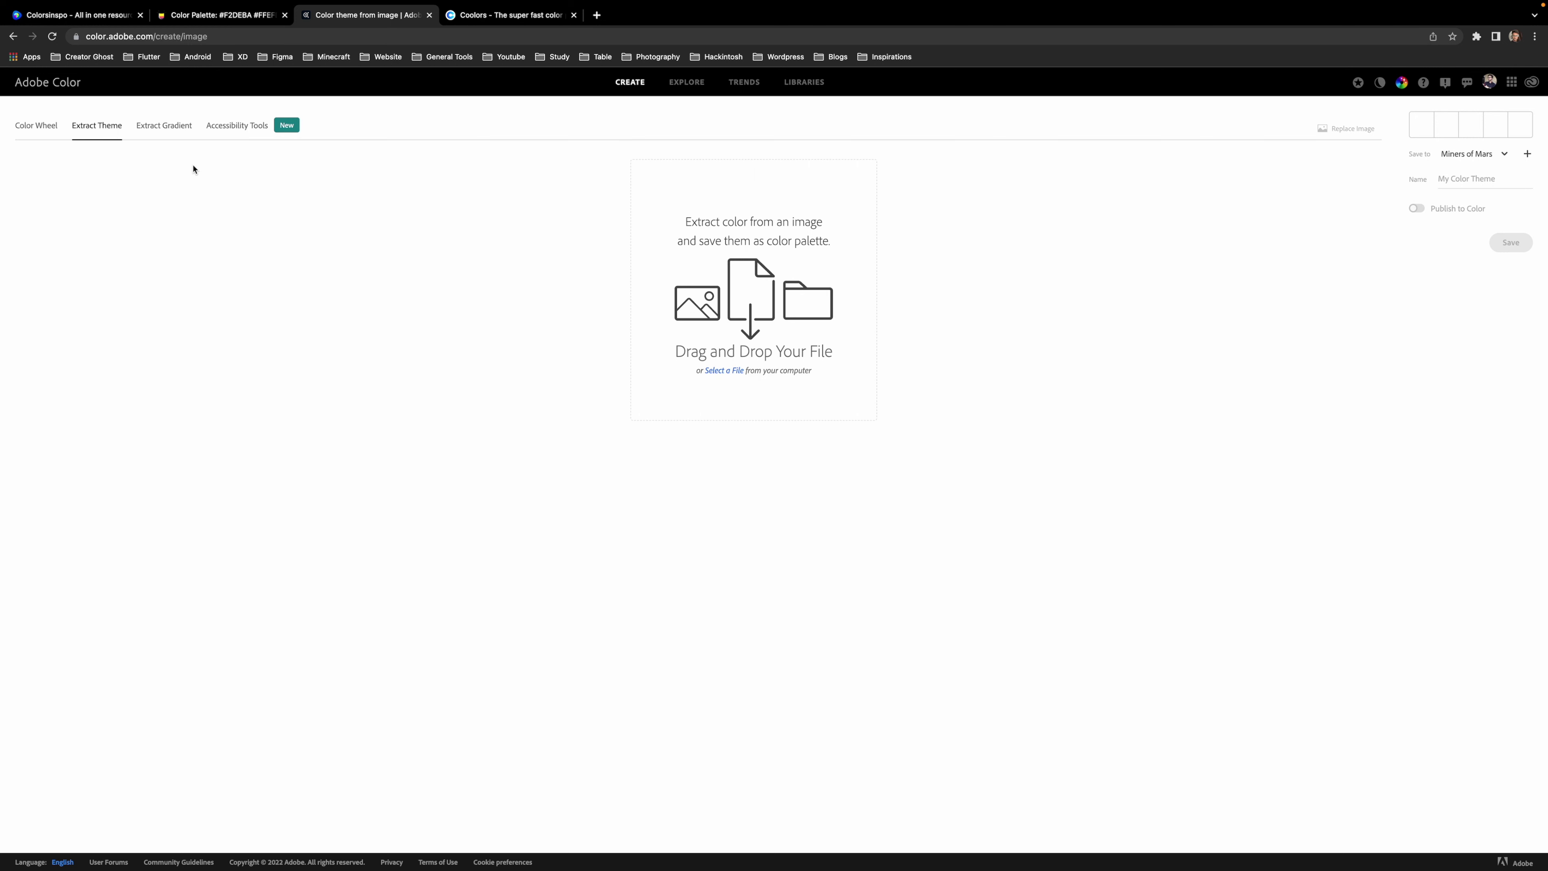
{"action": "left_click", "coordinate": [164, 132]}
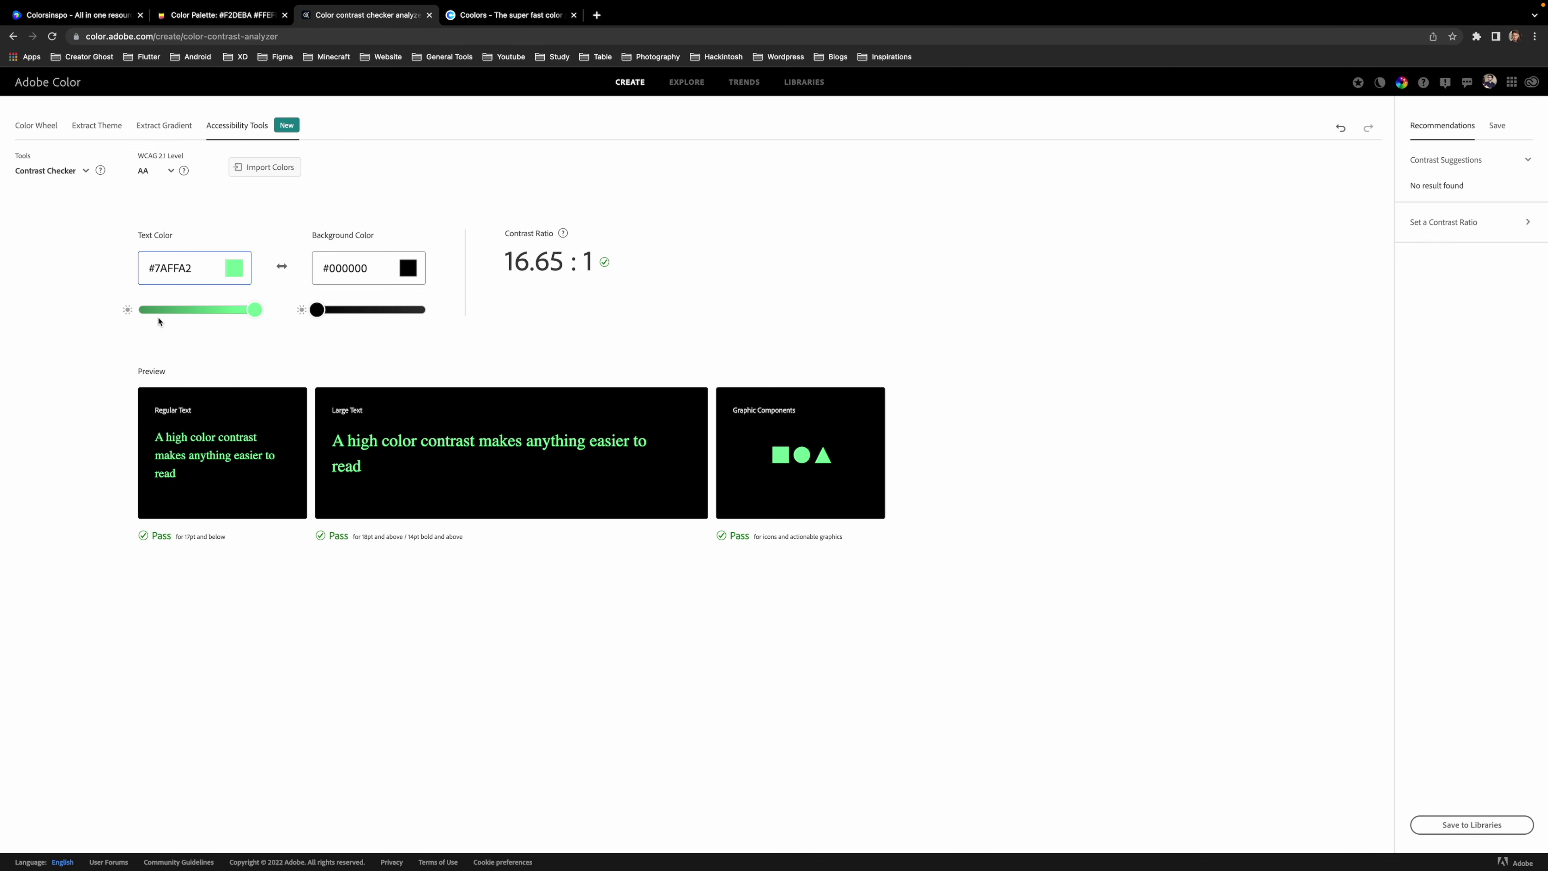
Test red #FF2C00 text on a pure yellow #FFF800 background in the contrast checker
{"action": "left_click", "coordinate": [231, 272]}
{"action": "left_click_drag", "start_coordinate": [278, 282], "coordinate": [408, 285]}
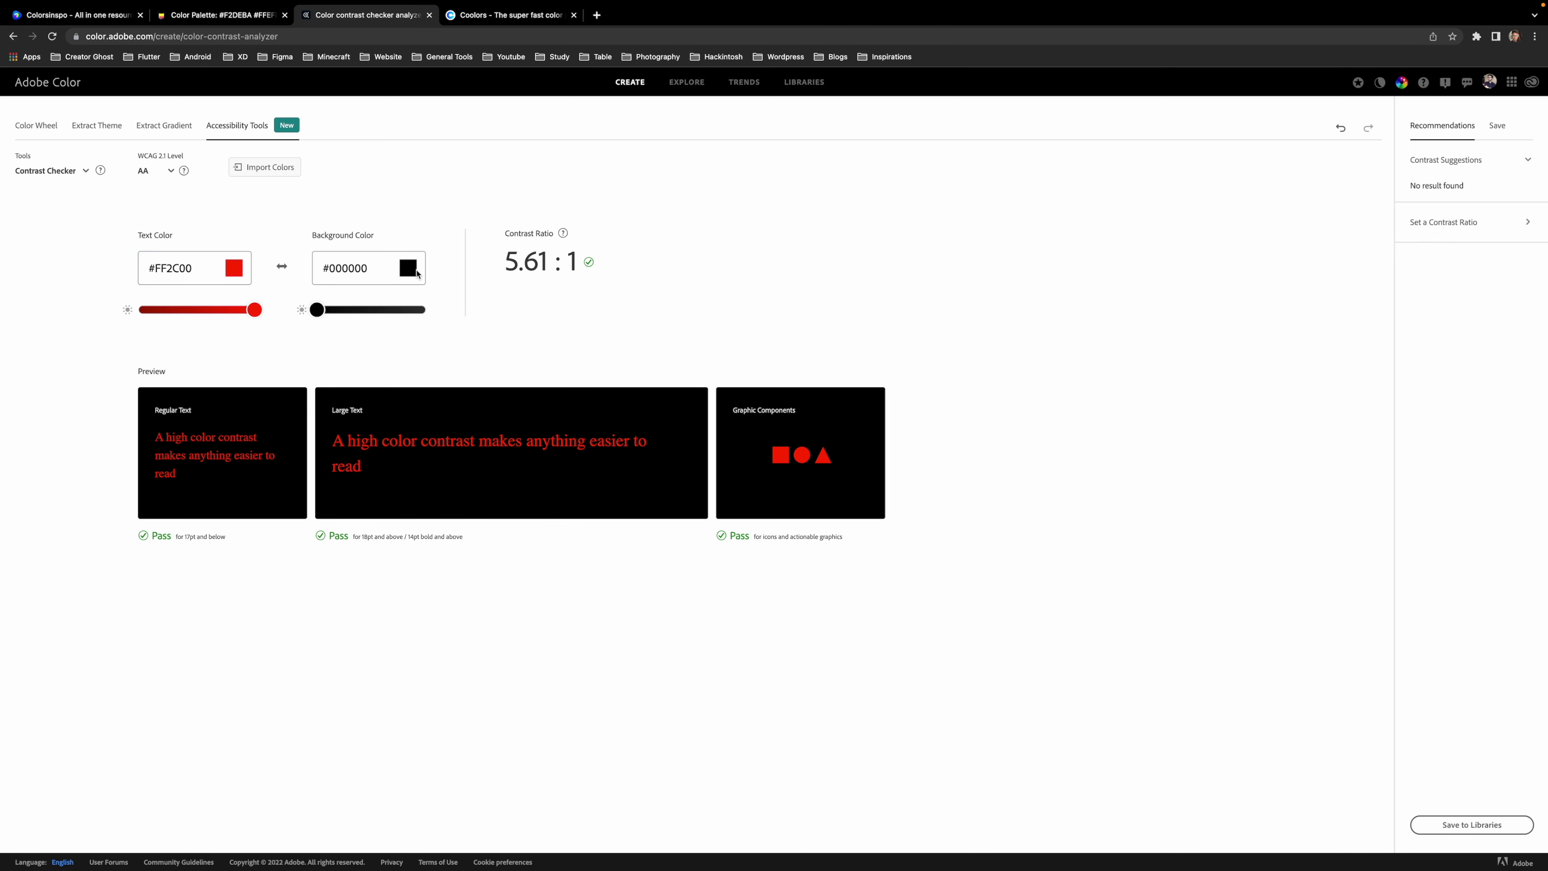
{"action": "left_click", "coordinate": [408, 267]}
{"action": "left_click", "coordinate": [483, 262]}
{"action": "left_click_drag", "start_coordinate": [483, 262], "coordinate": [476, 245]}
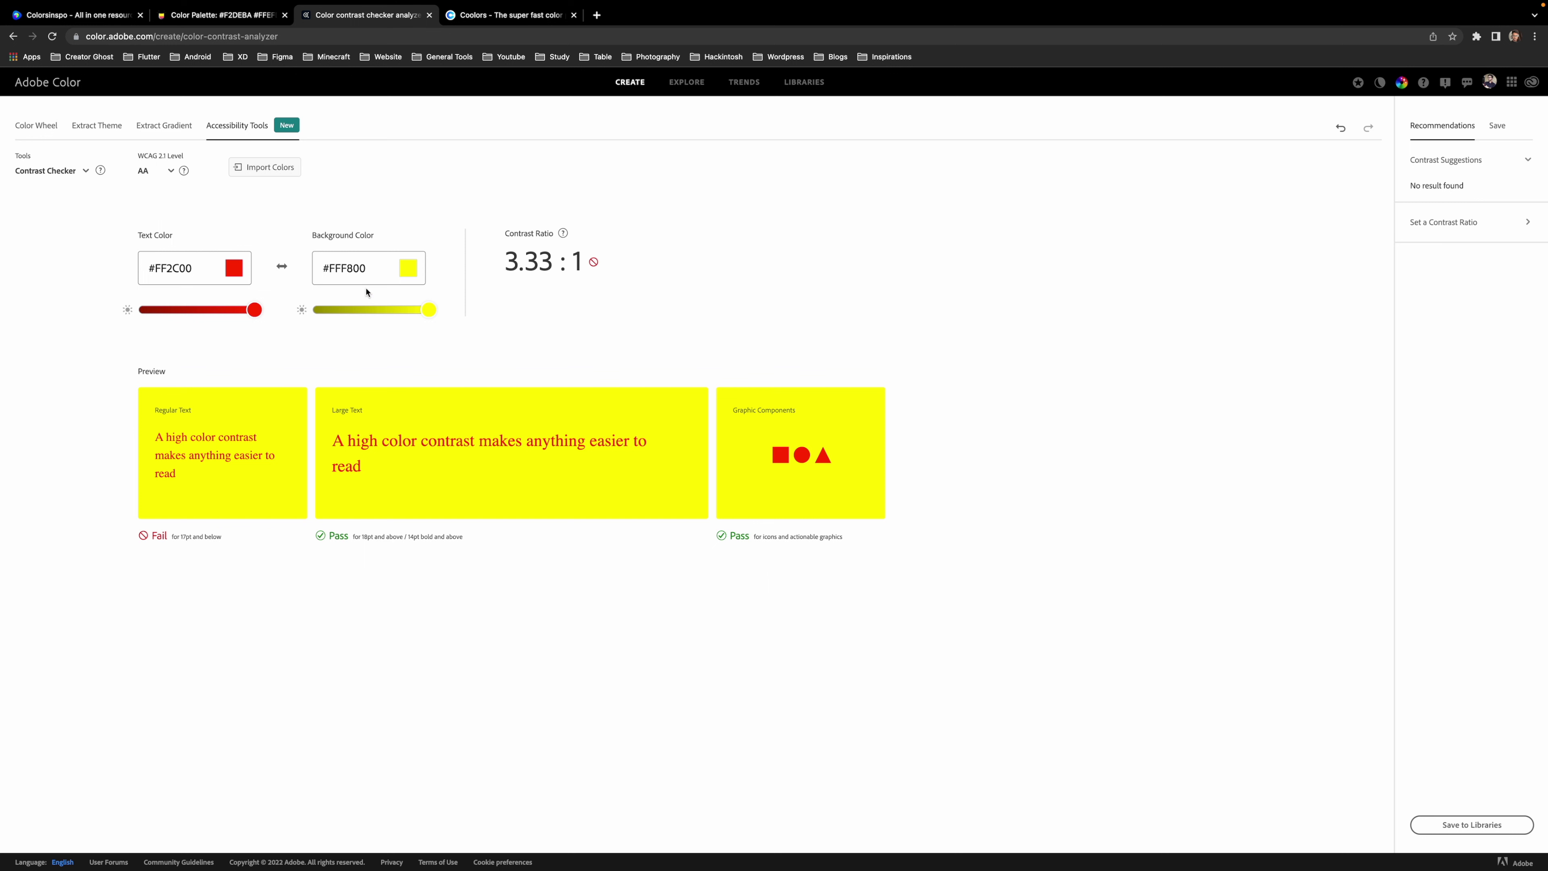
Switch to white text on a black background, which scores a 21:1 contrast ratio
{"action": "left_click", "coordinate": [407, 271]}
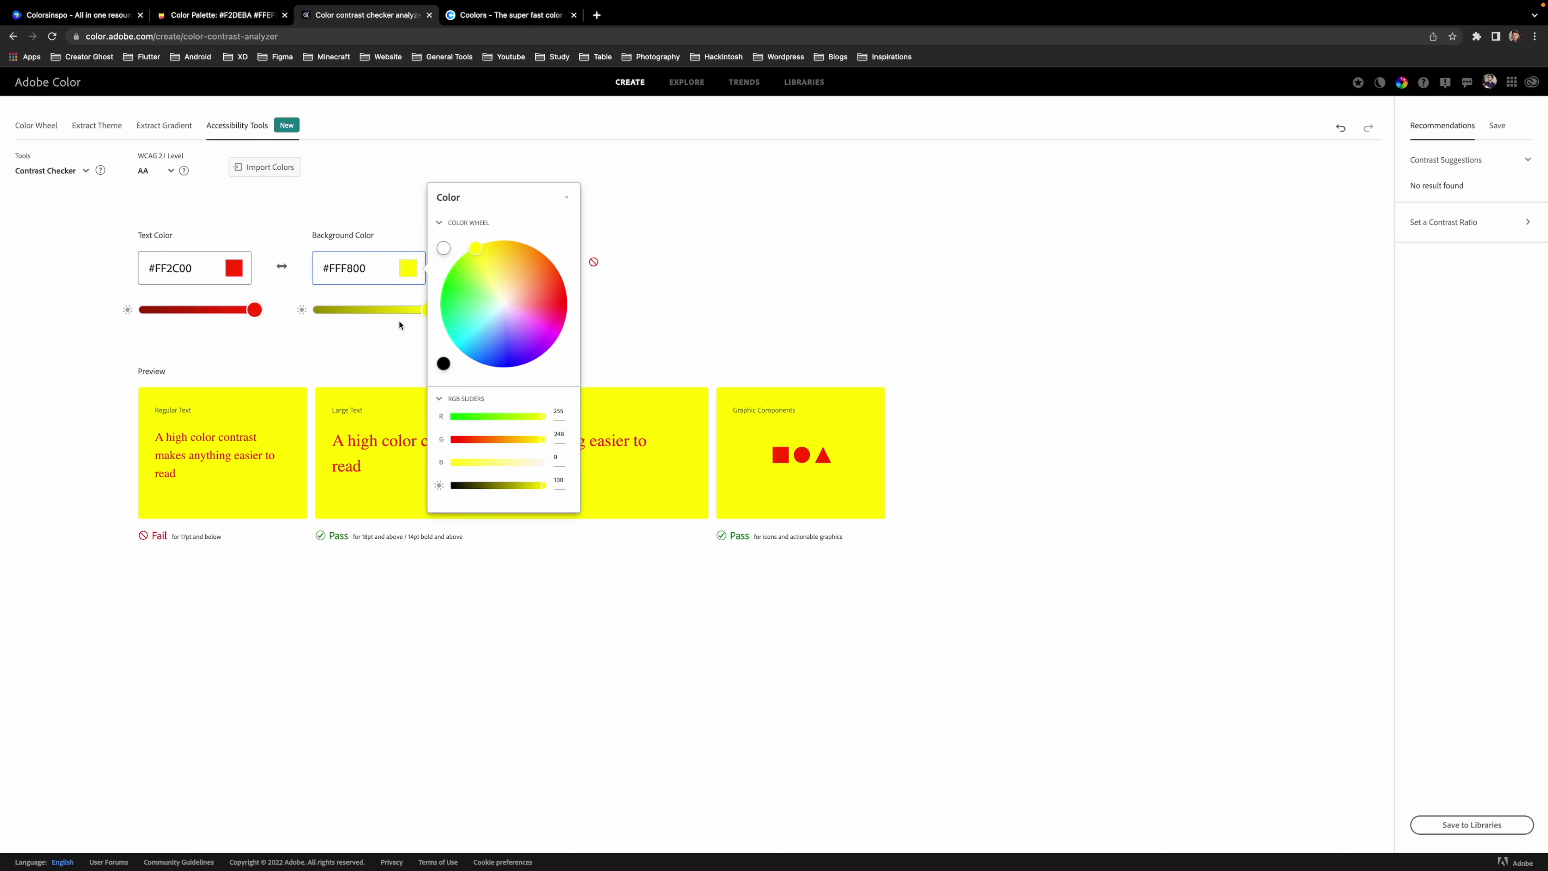
{"action": "left_click", "coordinate": [443, 364]}
{"action": "left_click", "coordinate": [653, 314]}
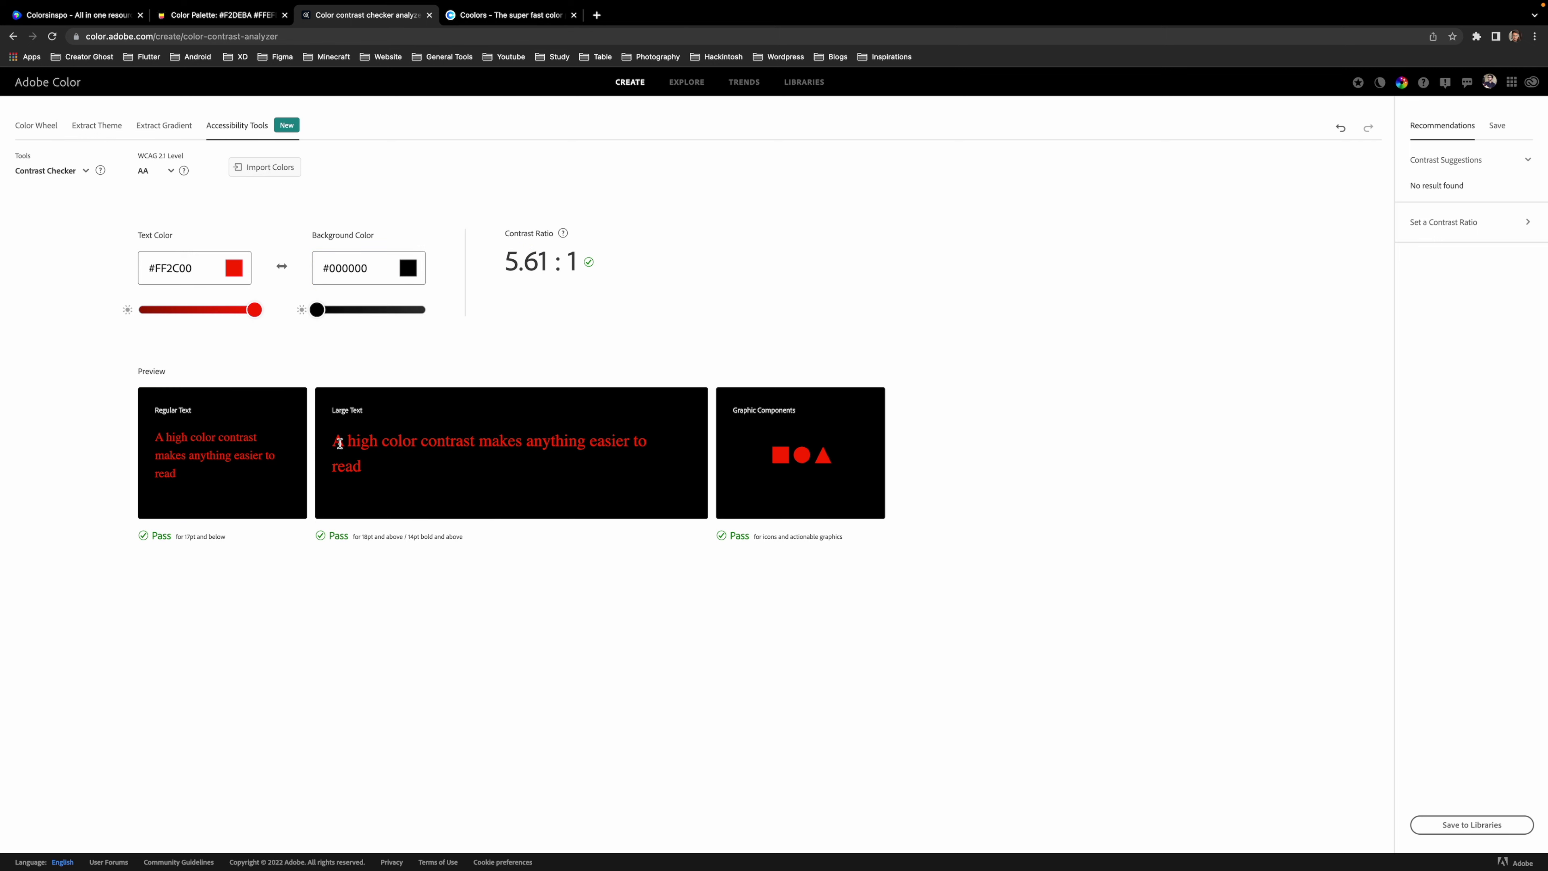
{"action": "left_click", "coordinate": [233, 272]}
{"action": "left_click", "coordinate": [268, 247]}
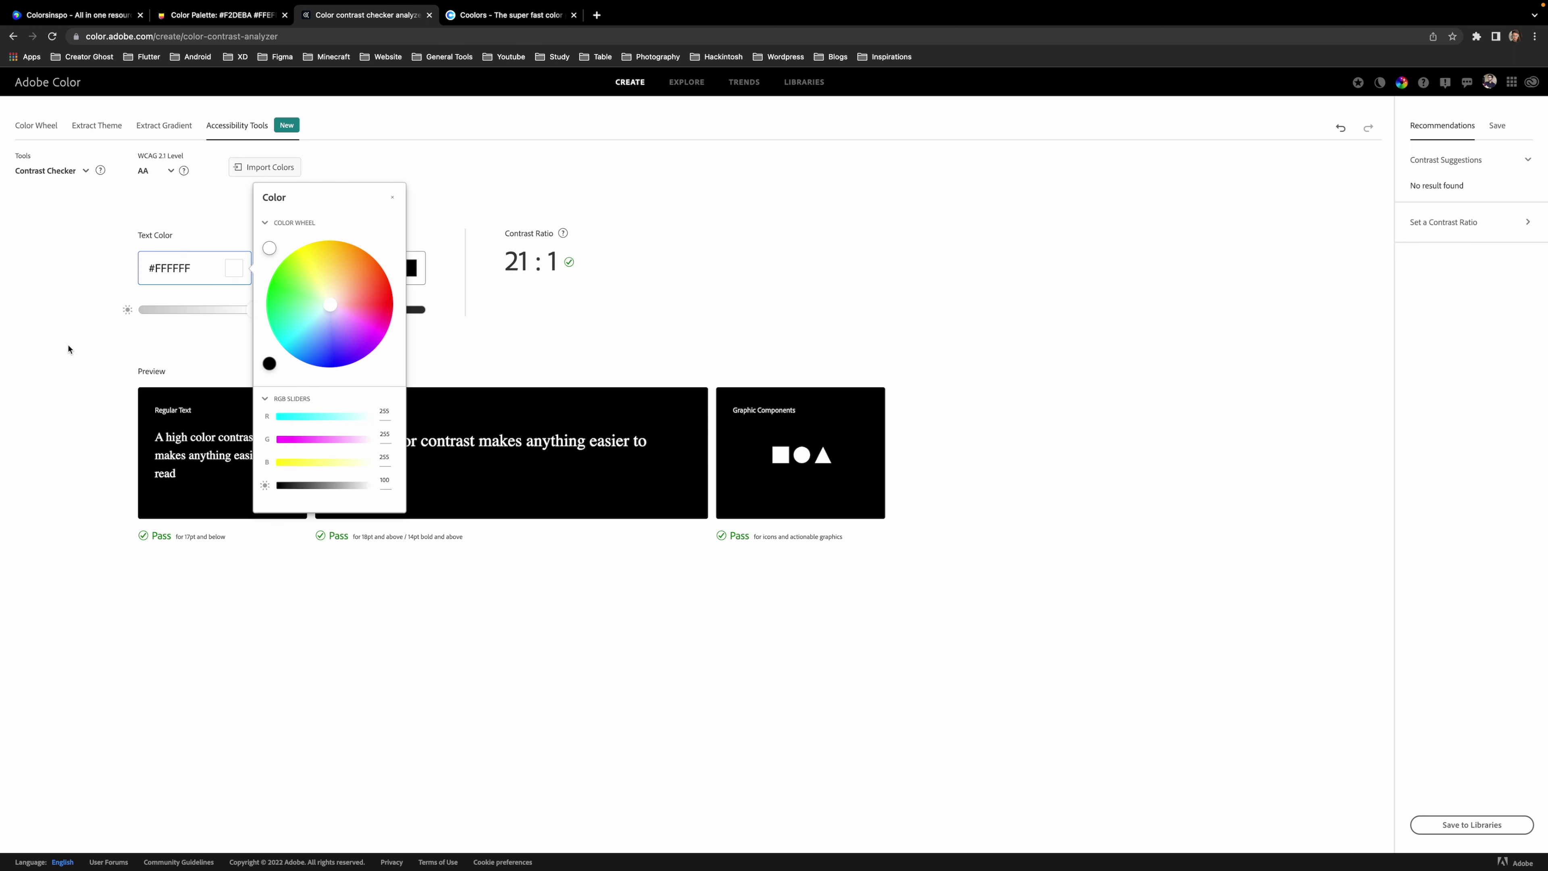
{"action": "left_click", "coordinate": [68, 349]}
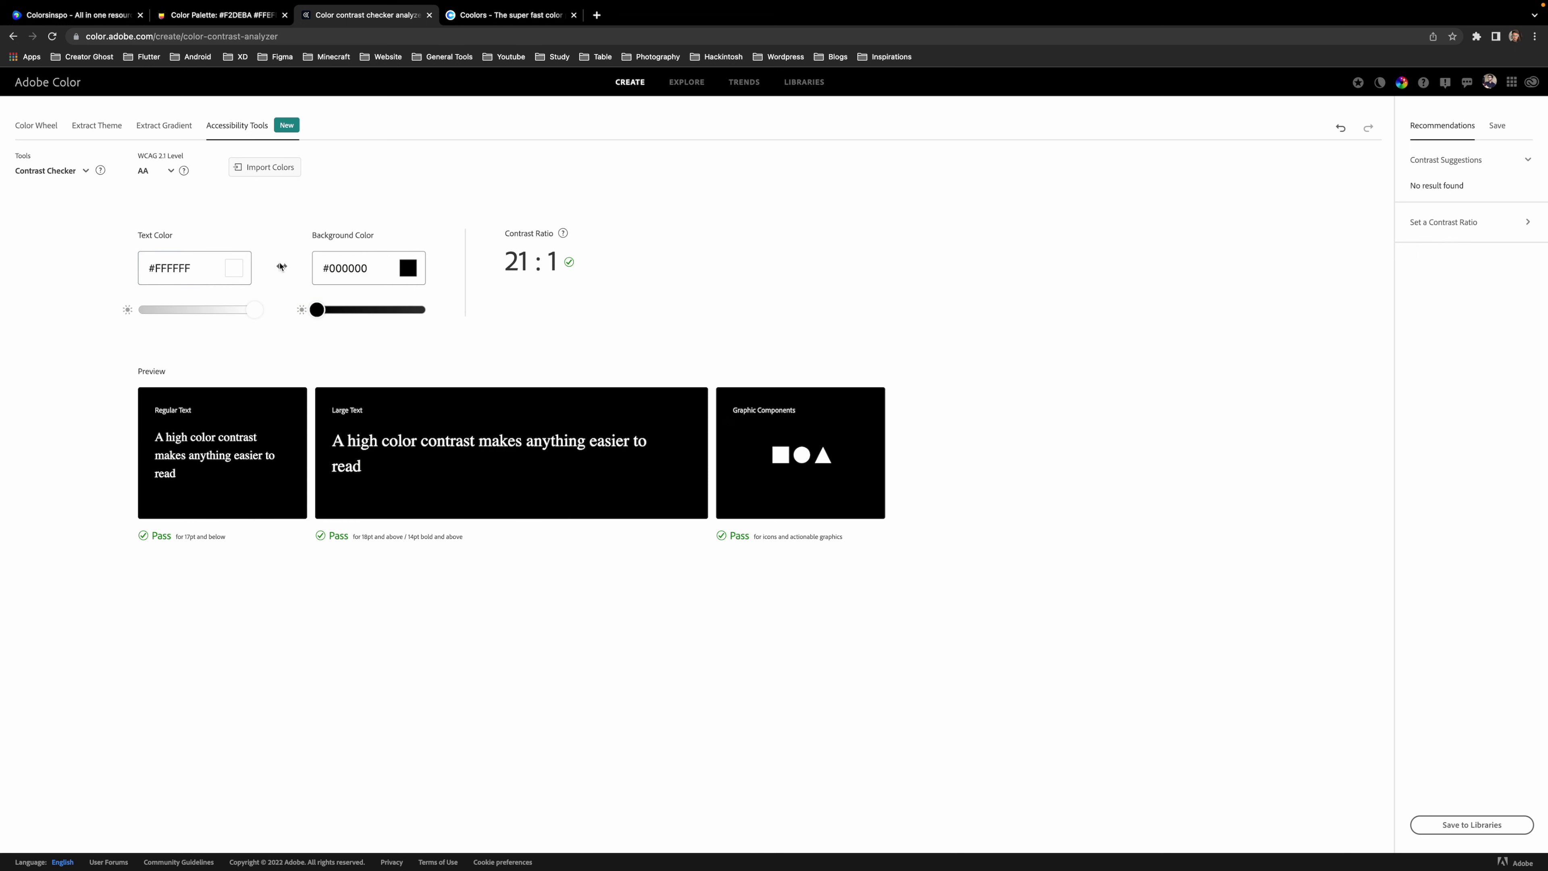
{"action": "triple_click", "coordinate": [512, 262]}
{"action": "left_click", "coordinate": [570, 268]}
Change the background to deep blue #002FFF, giving 7.37:1 and passing all previews
{"action": "left_click", "coordinate": [407, 268]}
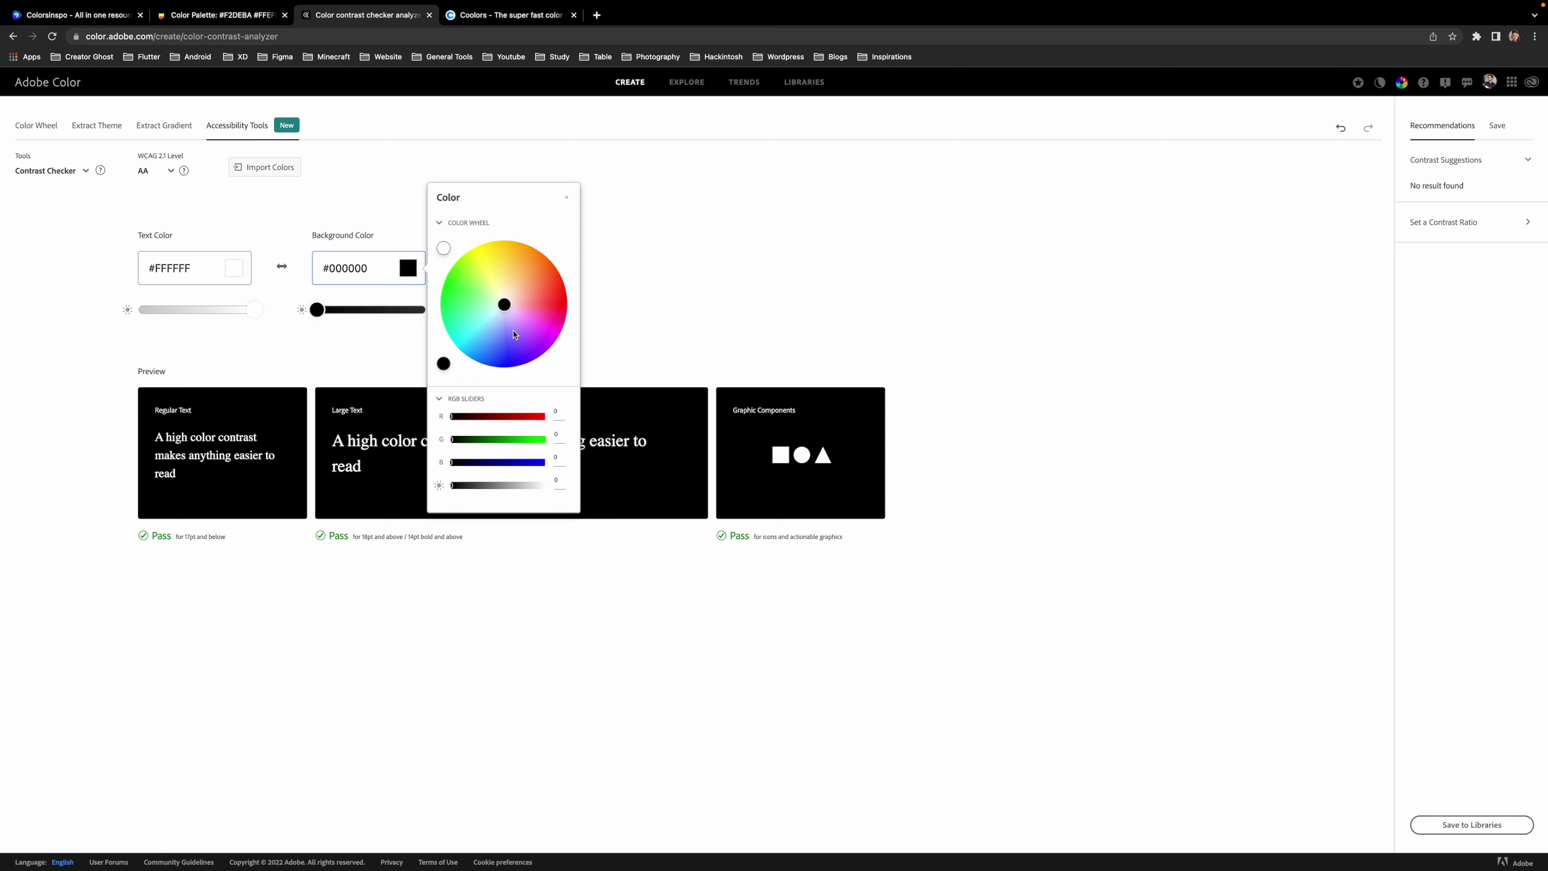
{"action": "left_click", "coordinate": [515, 364]}
{"action": "mouse_move", "coordinate": [516, 373]}
{"action": "left_mouse_down"}
{"action": "mouse_move", "coordinate": [487, 382]}
{"action": "mouse_move", "coordinate": [498, 369]}
{"action": "left_mouse_up"}
{"action": "left_click", "coordinate": [690, 299]}
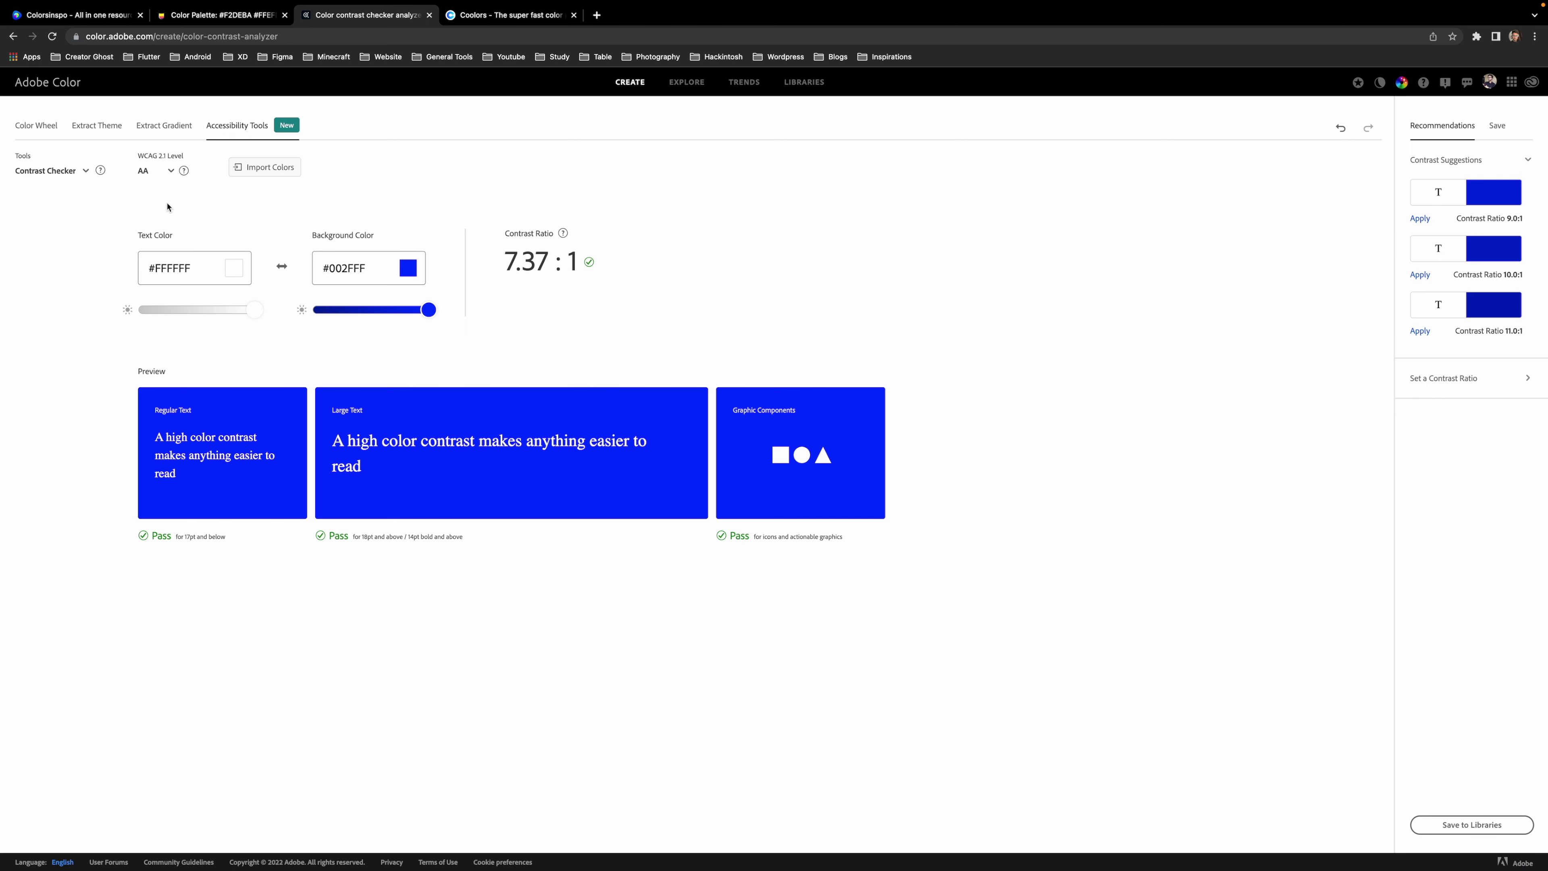
{"action": "left_click", "coordinate": [83, 172]}
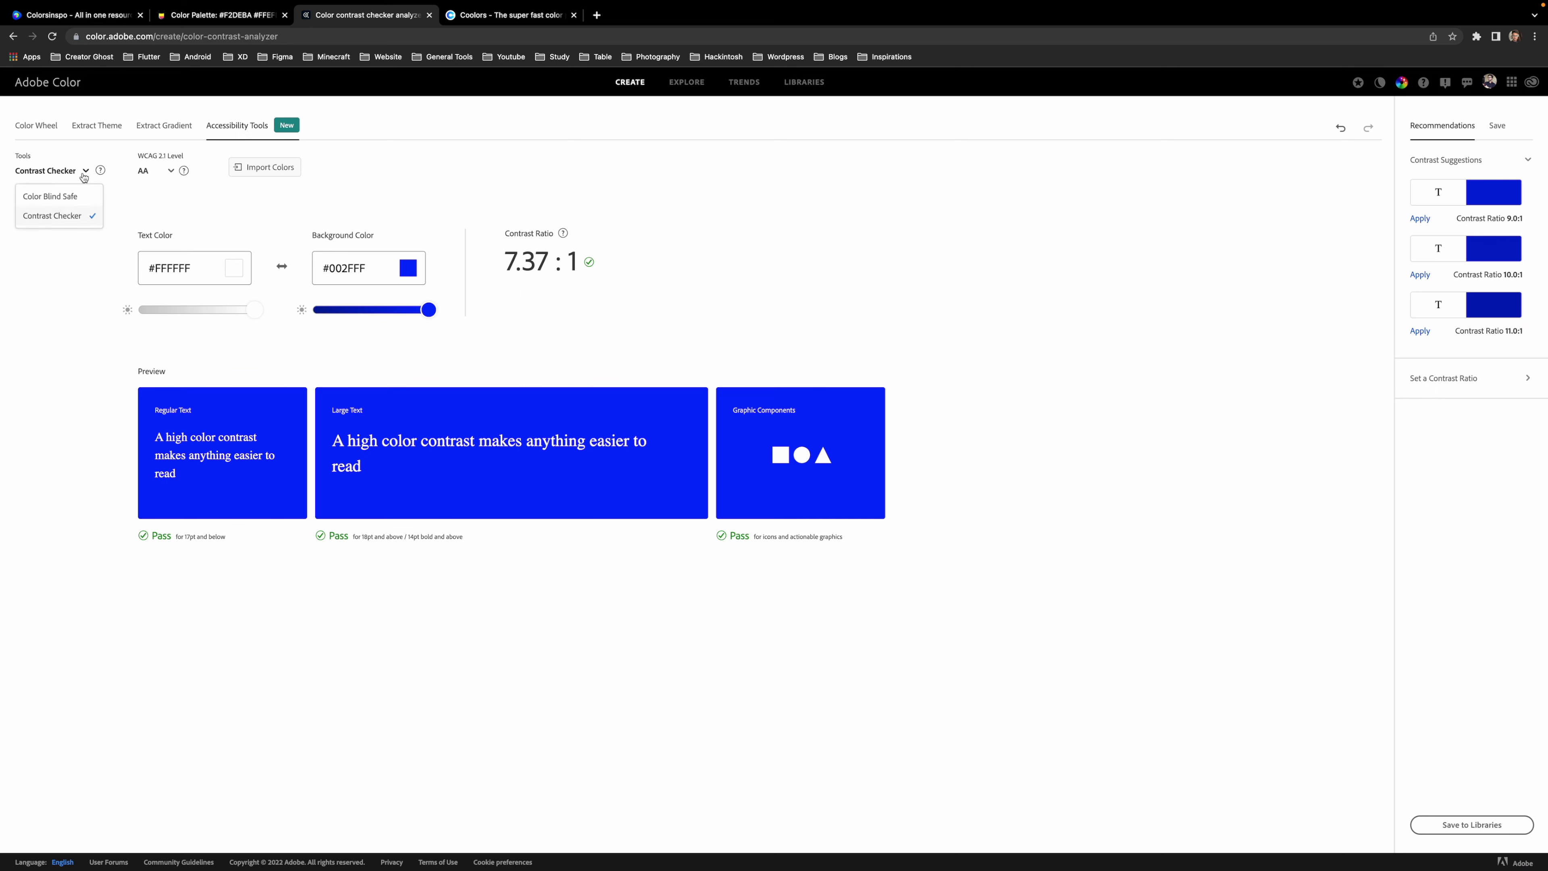
In the Color Blind Safe tool, drag swatch E to the wheel centre to make it grey
{"action": "left_click", "coordinate": [74, 197]}
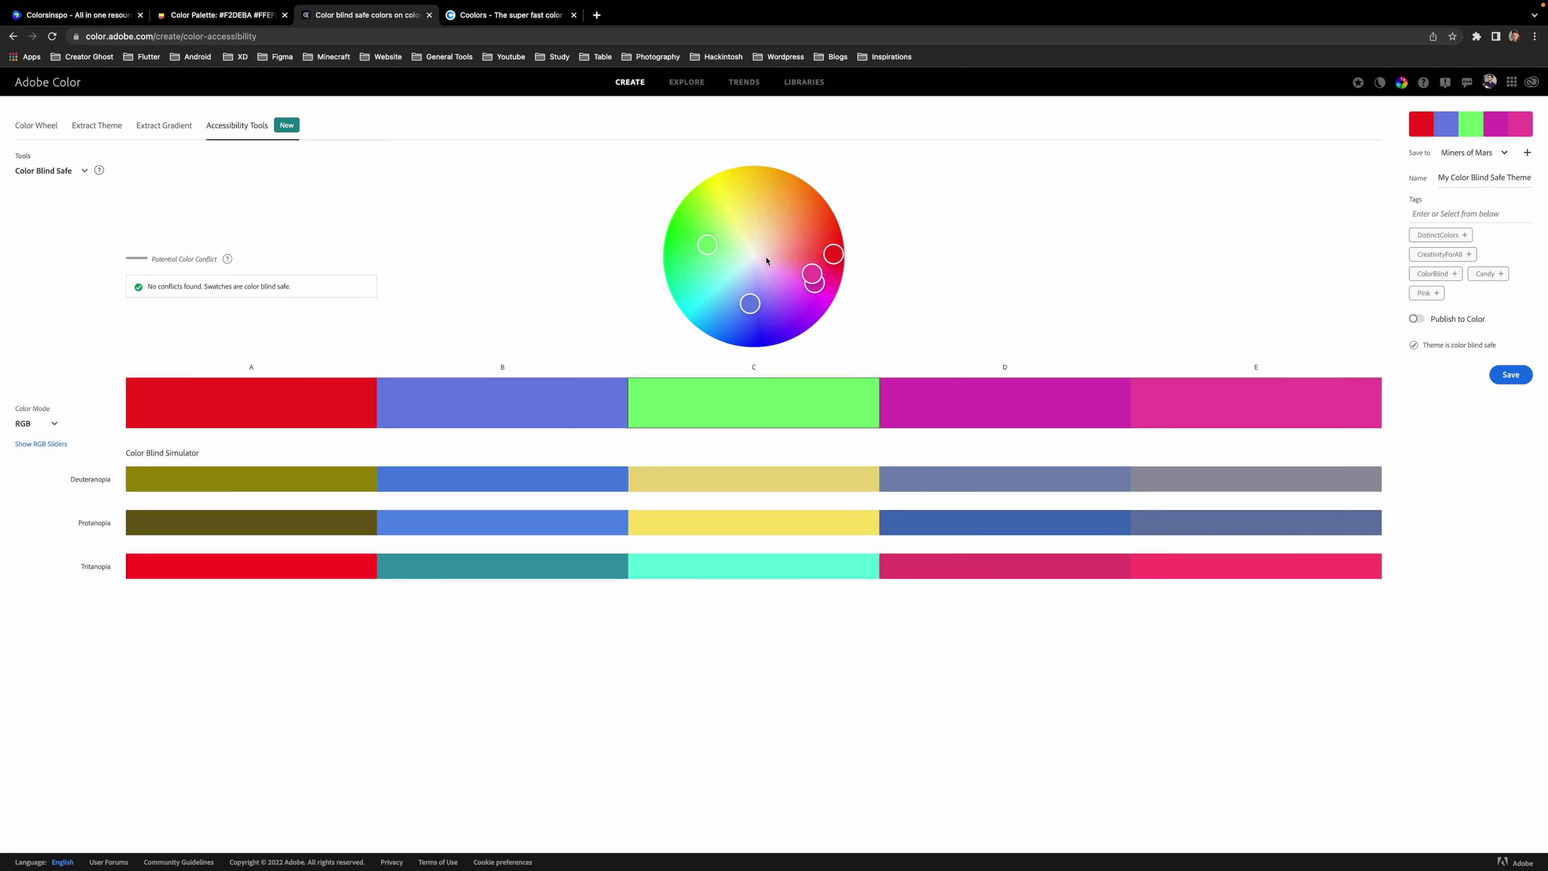
{"action": "left_click_drag", "start_coordinate": [816, 271], "coordinate": [749, 259]}
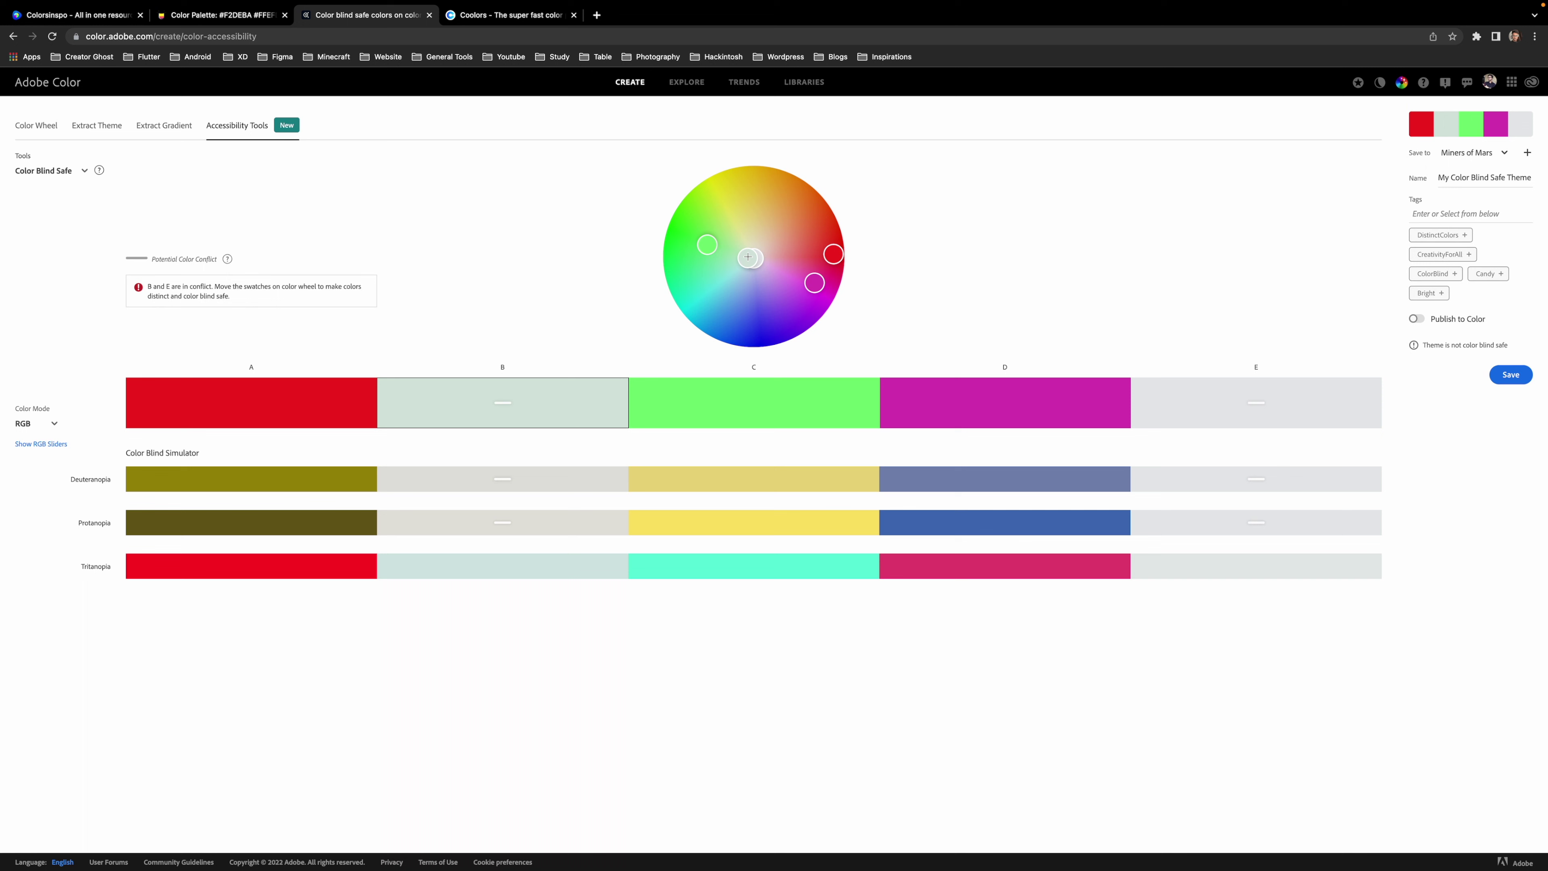
{"action": "left_click_drag", "start_coordinate": [148, 287], "coordinate": [228, 297]}
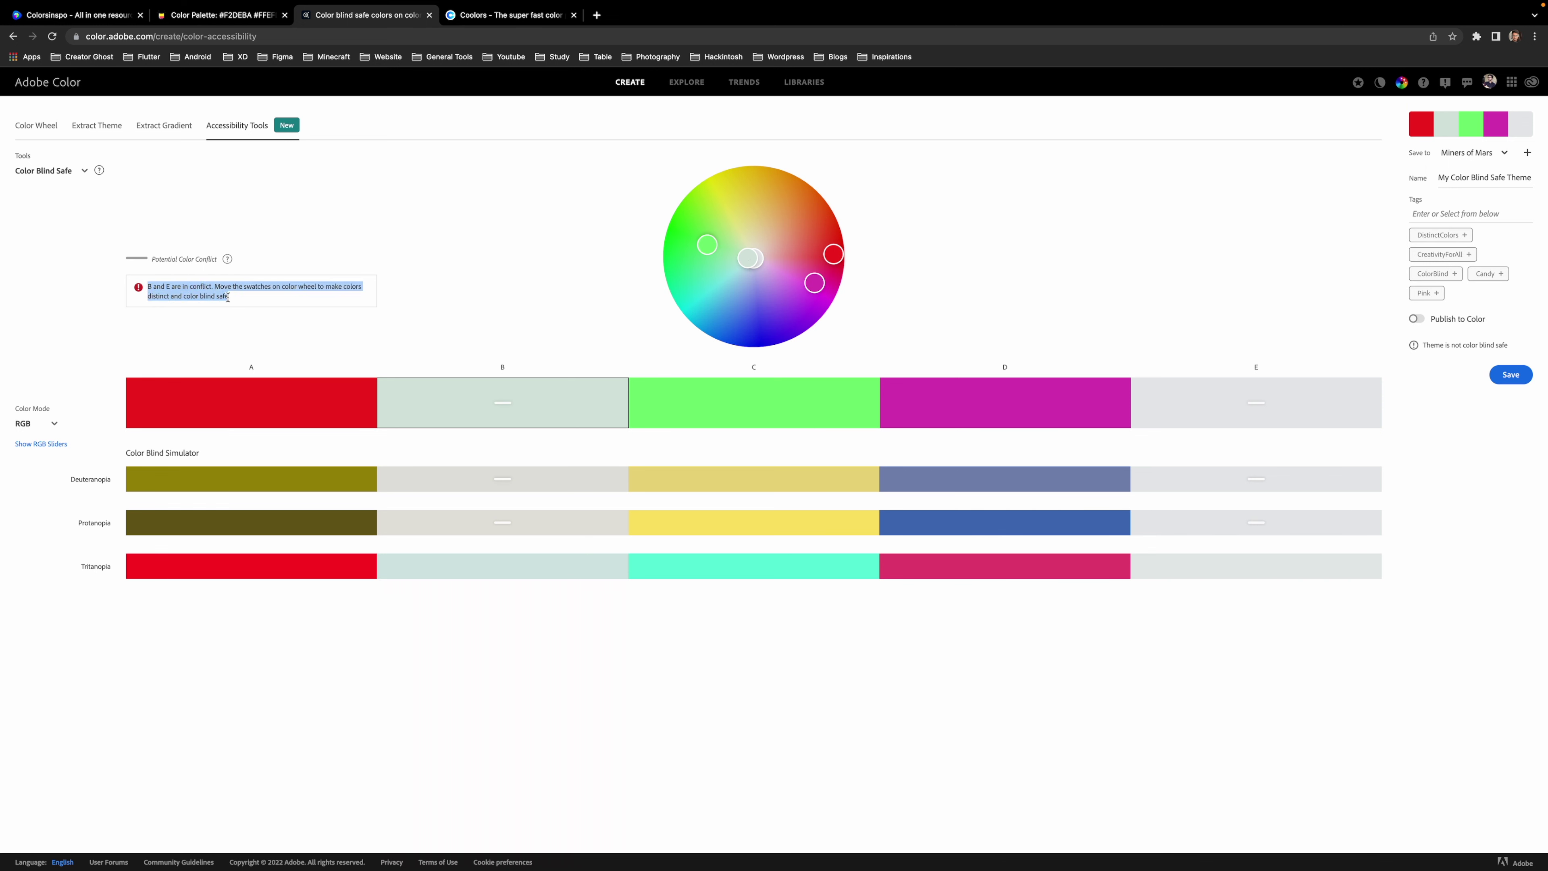
{"action": "left_click", "coordinate": [251, 289]}
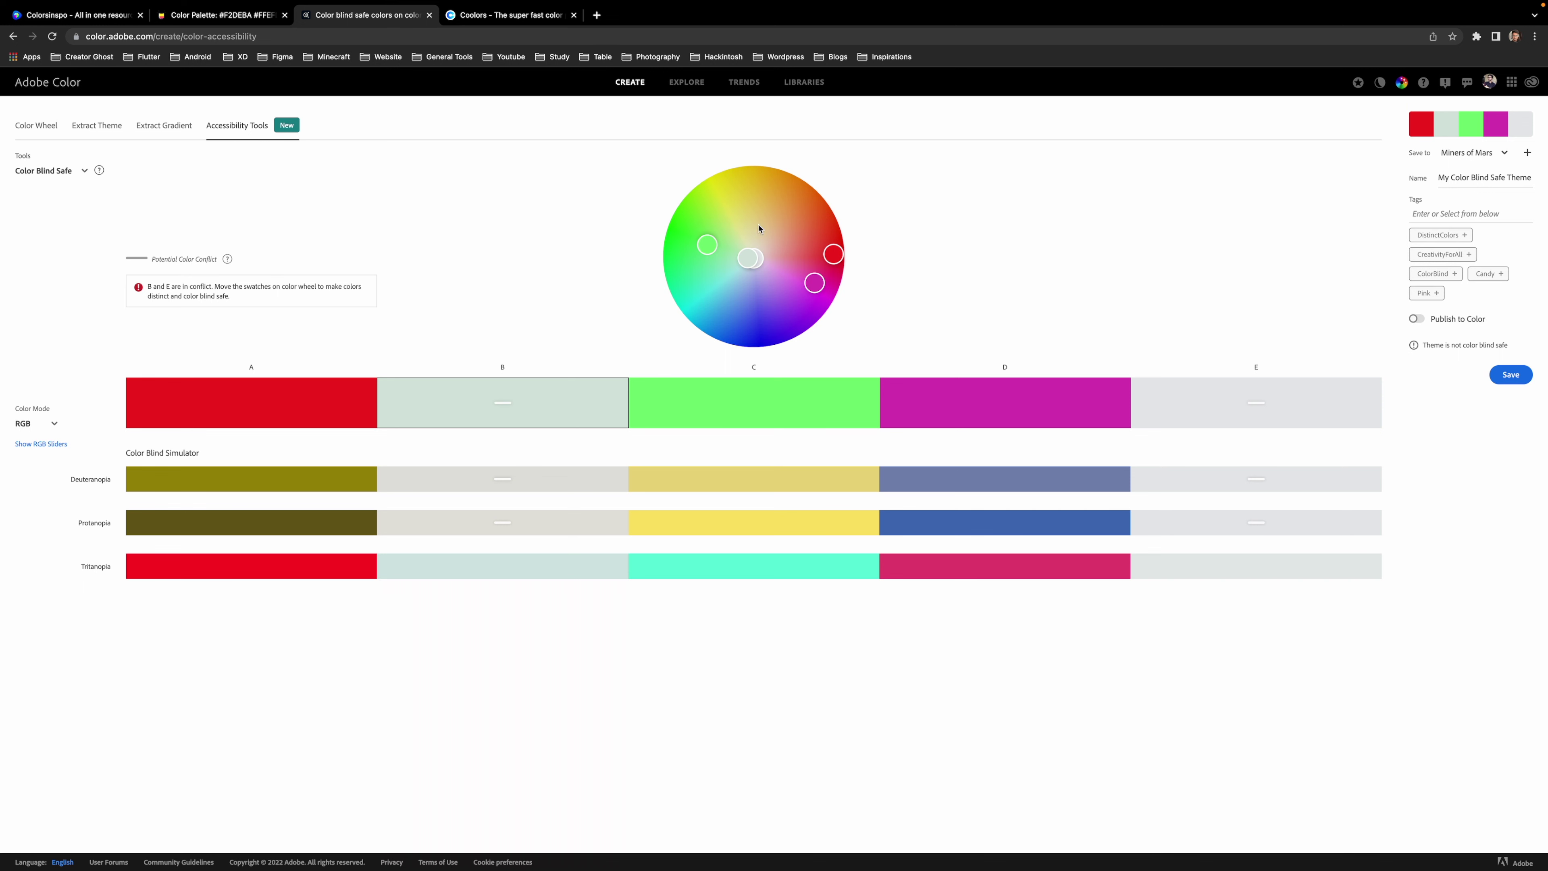
Move swatch B into blue so no conflicts remain, then go to Coolors' trending palettes
{"action": "left_click_drag", "start_coordinate": [748, 257], "coordinate": [738, 309]}
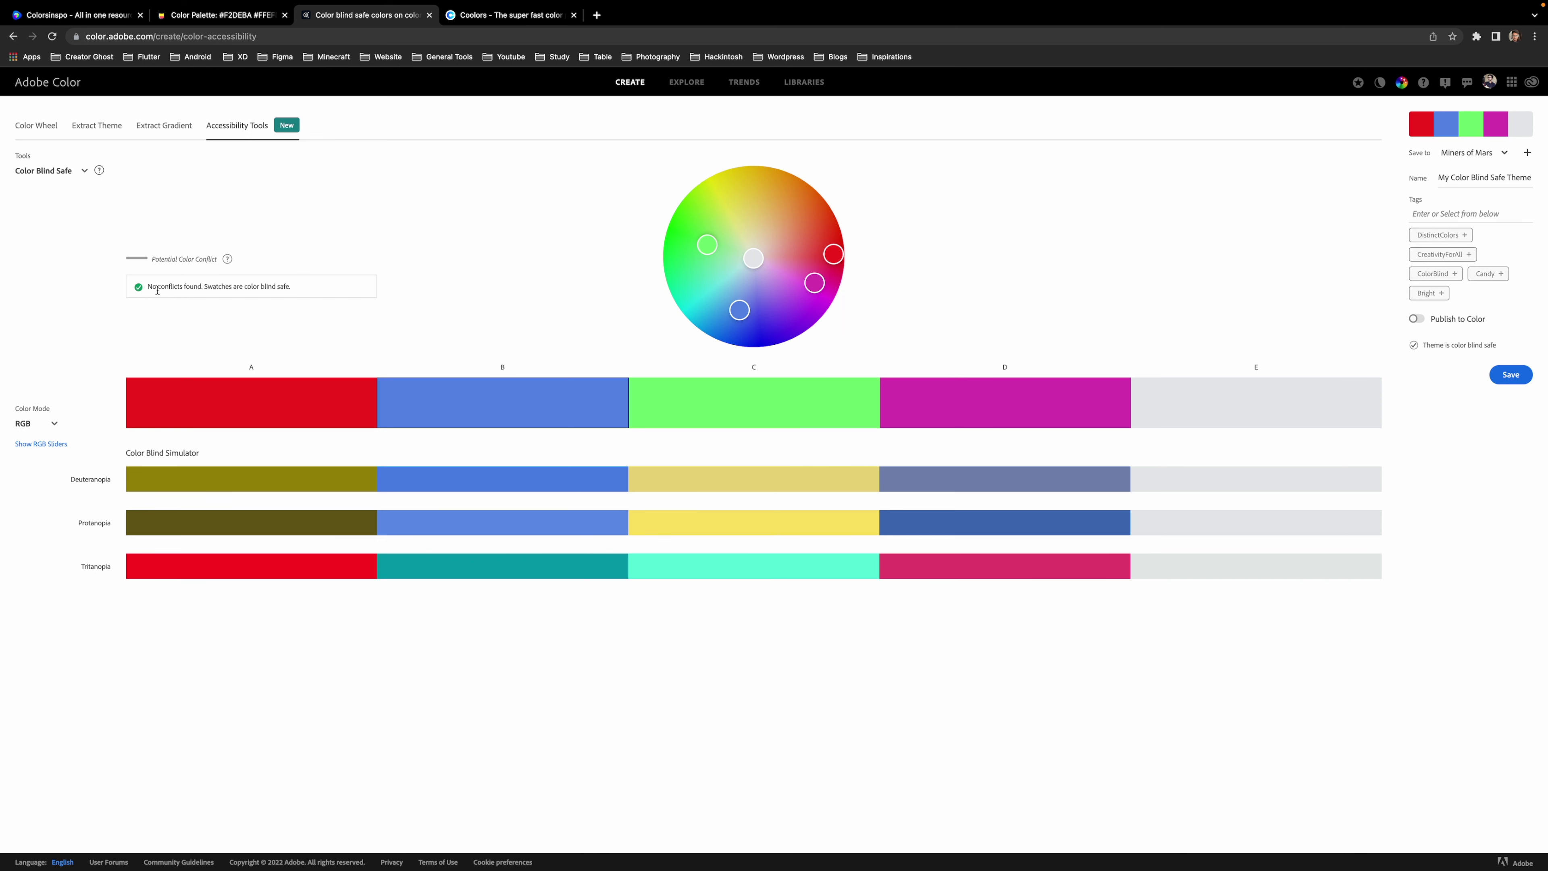
{"action": "left_click_drag", "start_coordinate": [149, 289], "coordinate": [287, 289]}
{"action": "left_click", "coordinate": [288, 307]}
{"action": "left_click", "coordinate": [501, 14]}
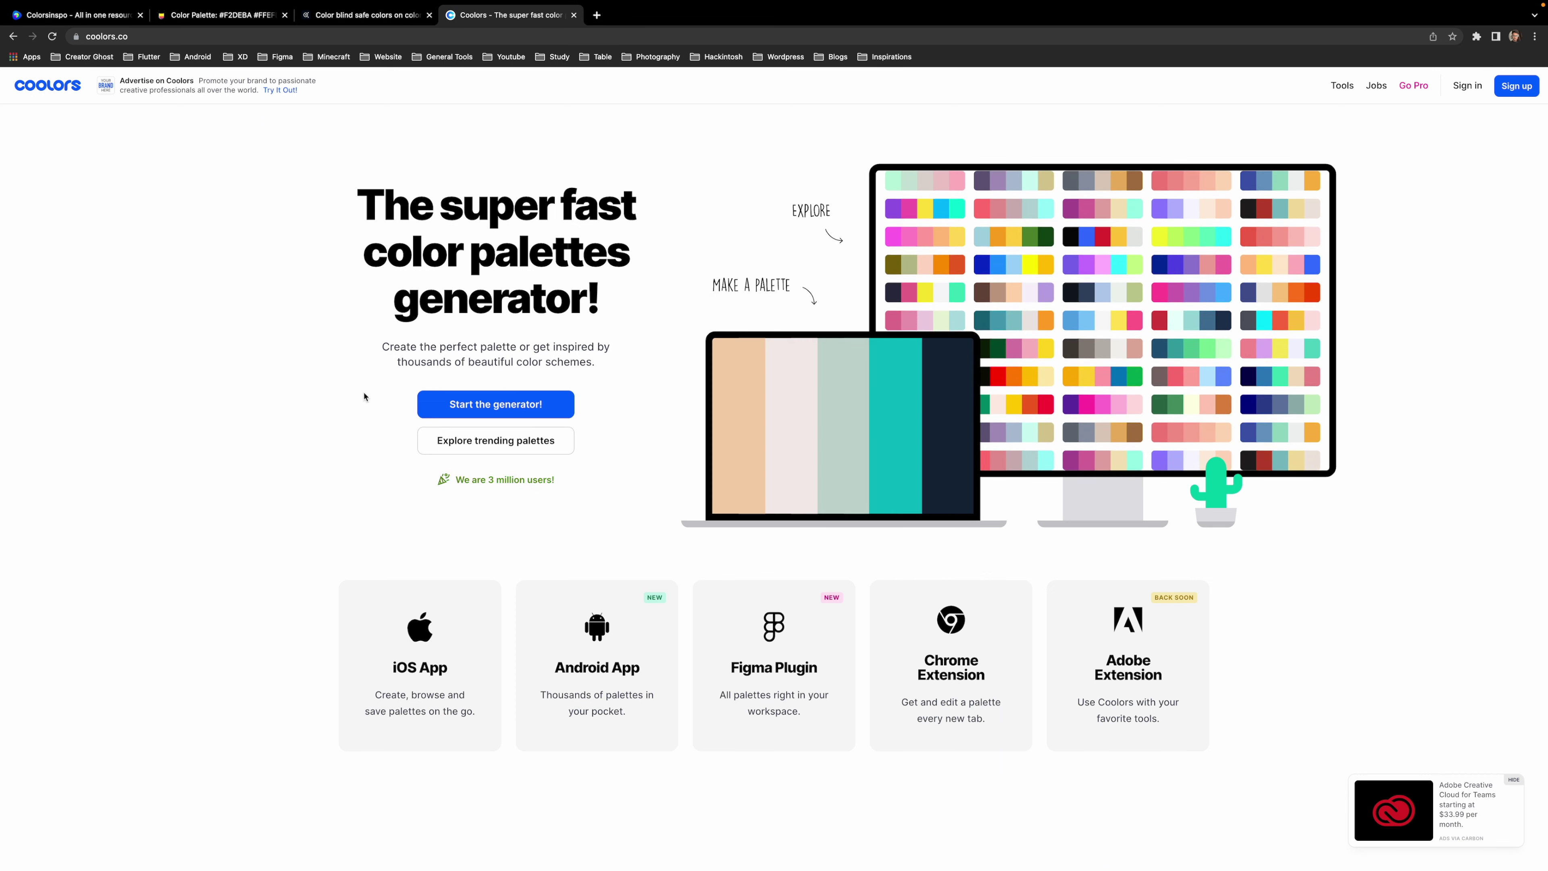
{"action": "left_click", "coordinate": [521, 451]}
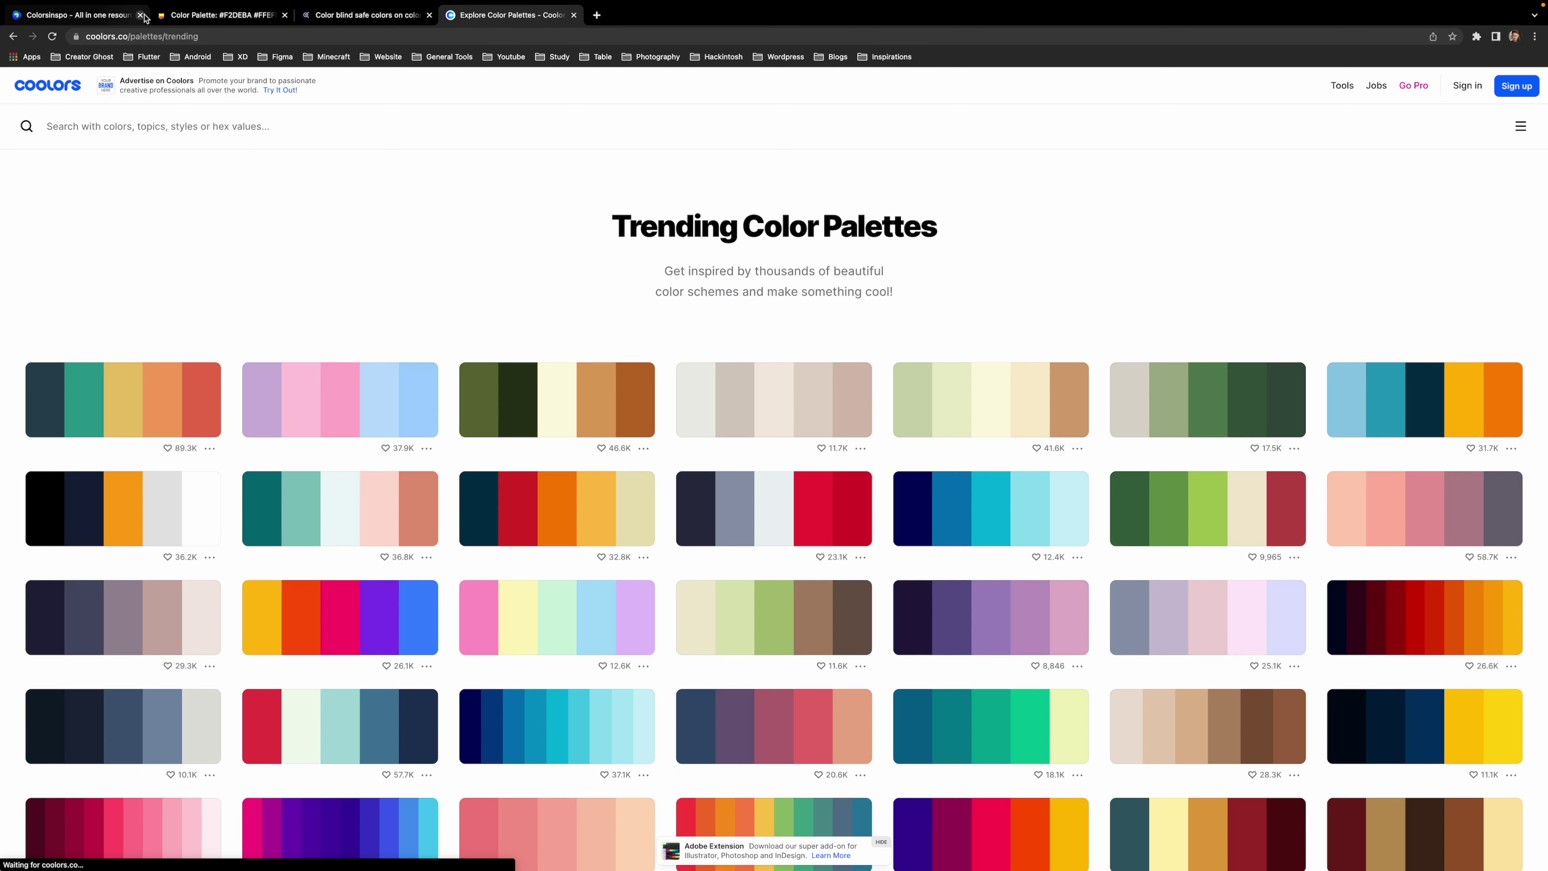
Copy a green swatch and one more swatch from Coolors' trending palettes, then return to the homepage
{"action": "left_click", "coordinate": [201, 17]}
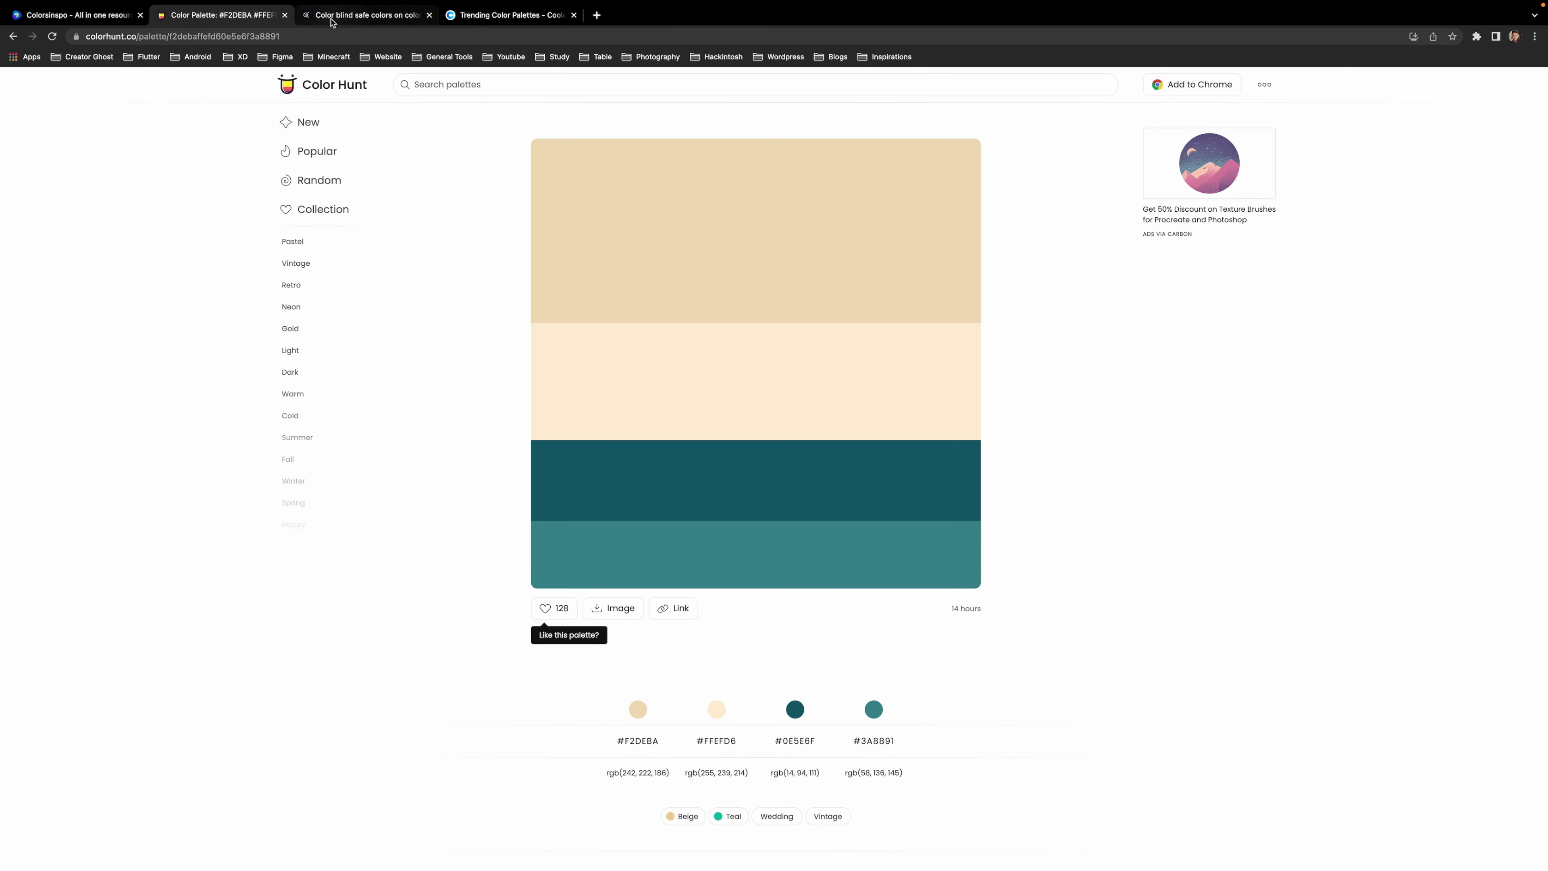
{"action": "left_click", "coordinate": [487, 16]}
{"action": "scroll", "coordinate": [401, 409], "scroll_direction": "down", "scroll_amount": 10}
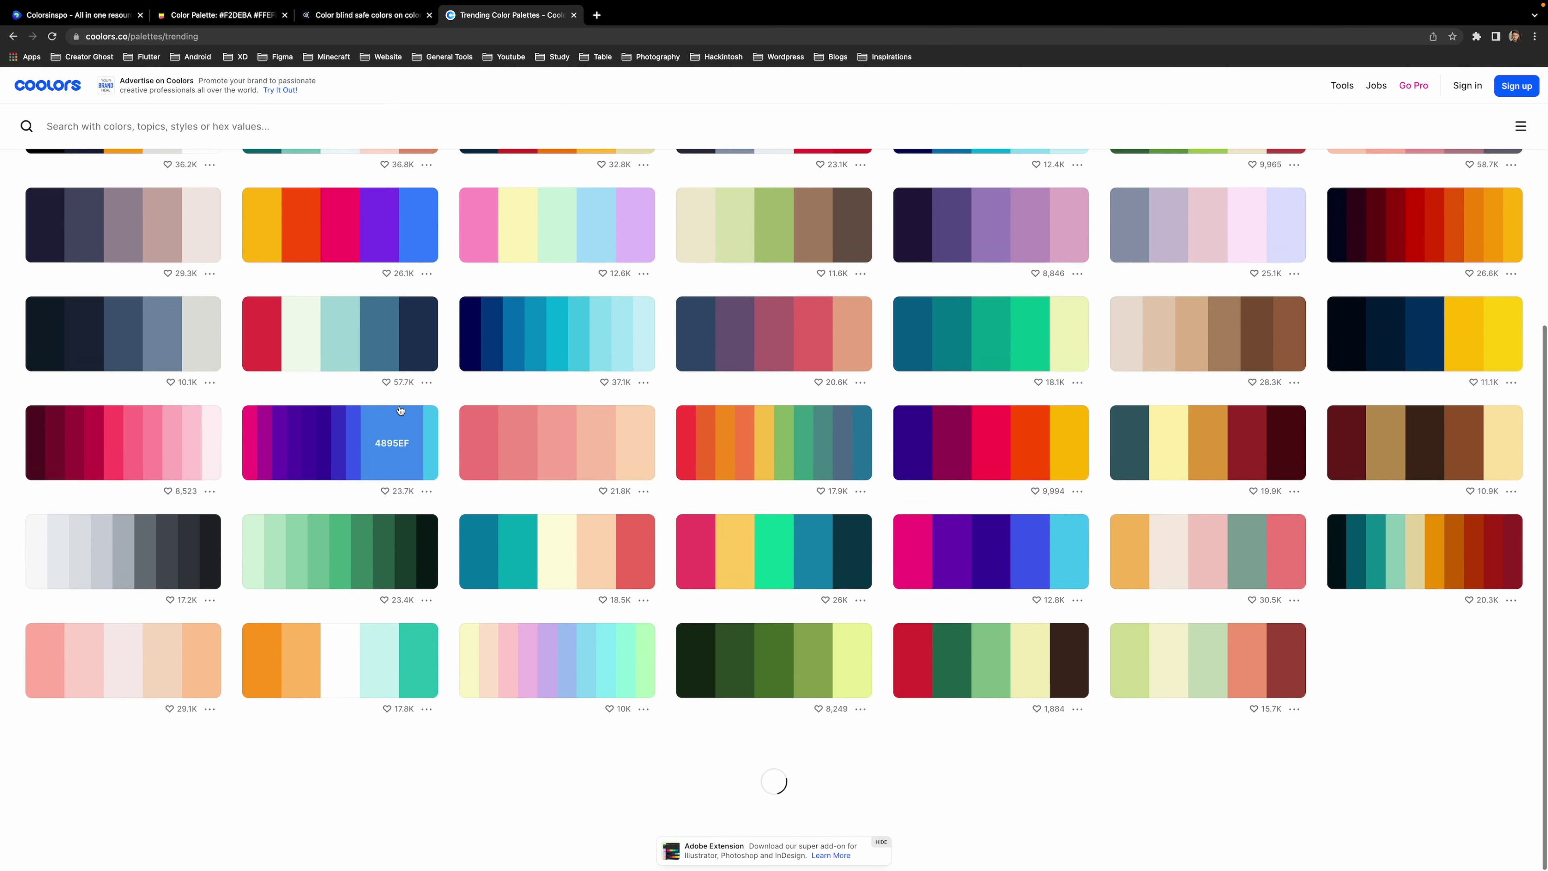
{"action": "scroll", "coordinate": [401, 409], "scroll_direction": "down", "scroll_amount": 3}
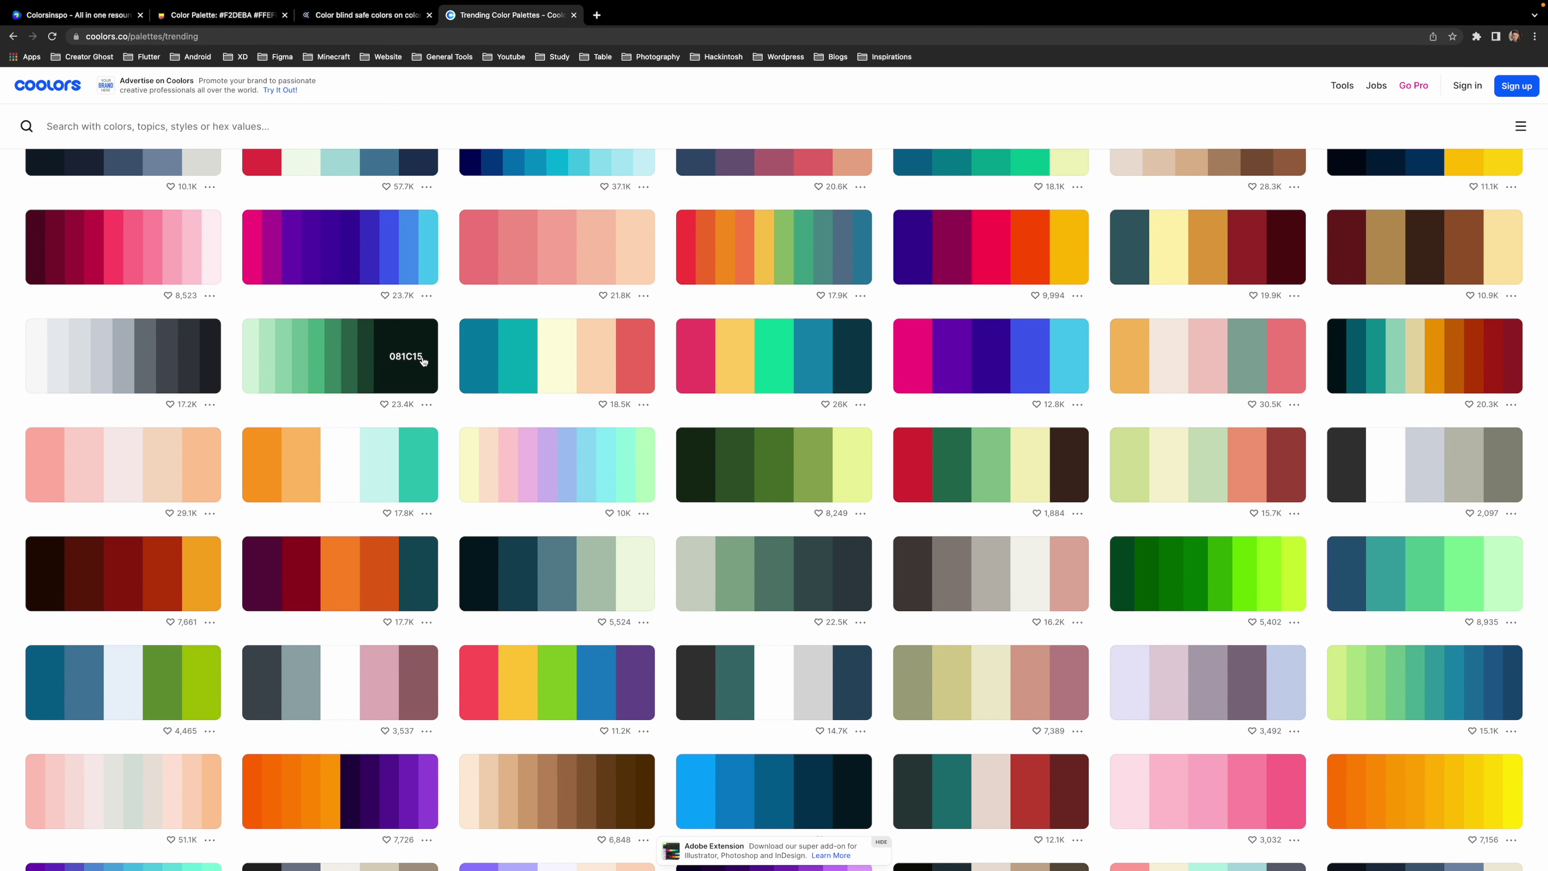
{"action": "left_click", "coordinate": [407, 356]}
{"action": "left_click", "coordinate": [332, 356]}
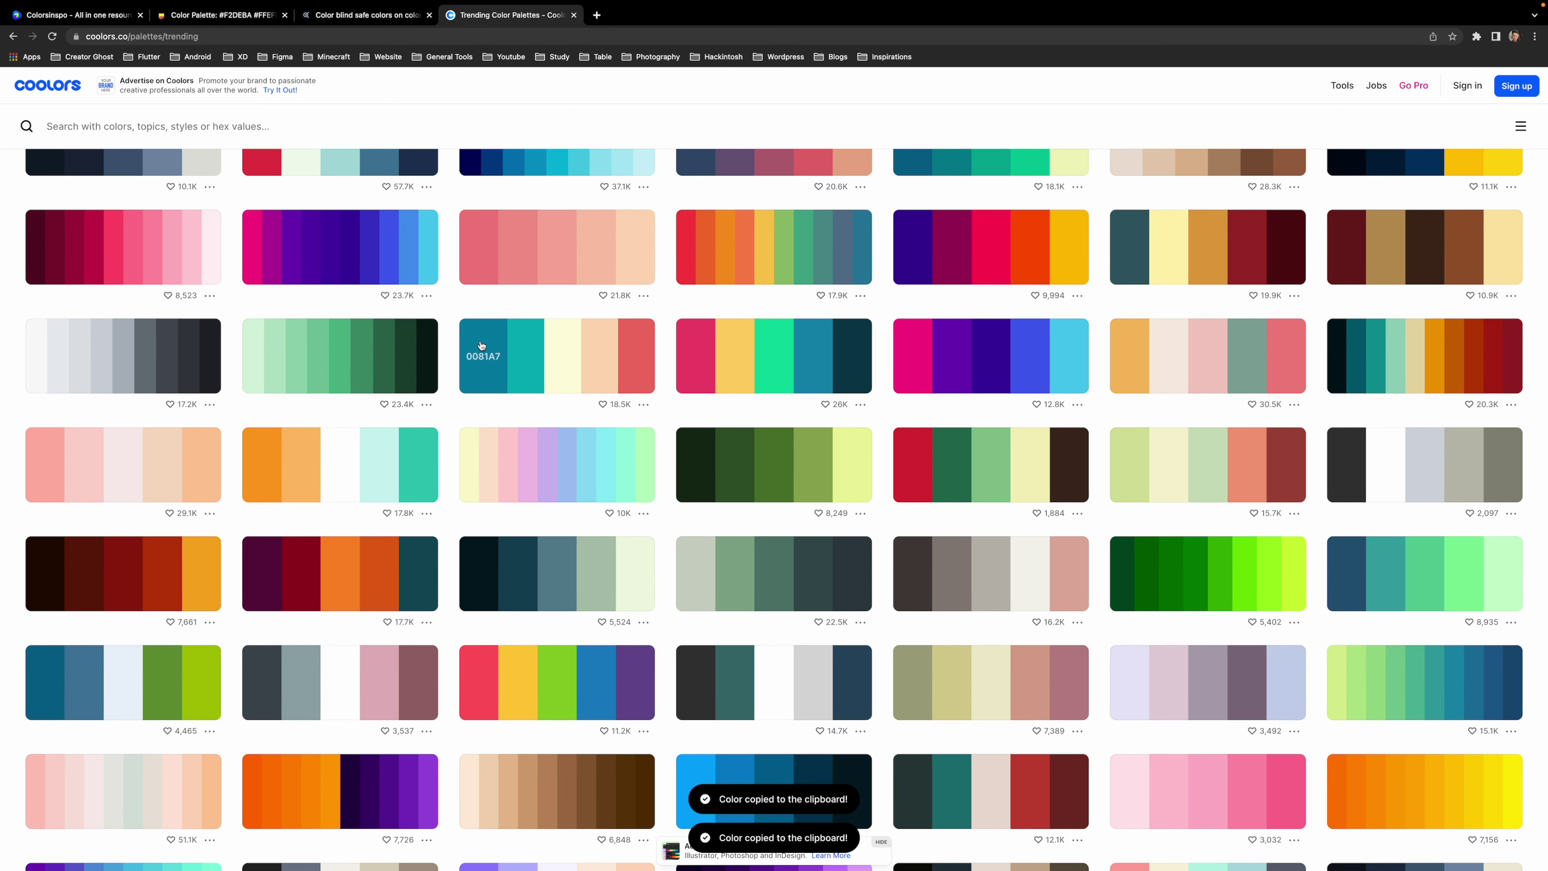
{"action": "scroll", "coordinate": [483, 345], "scroll_direction": "up", "scroll_amount": 15}
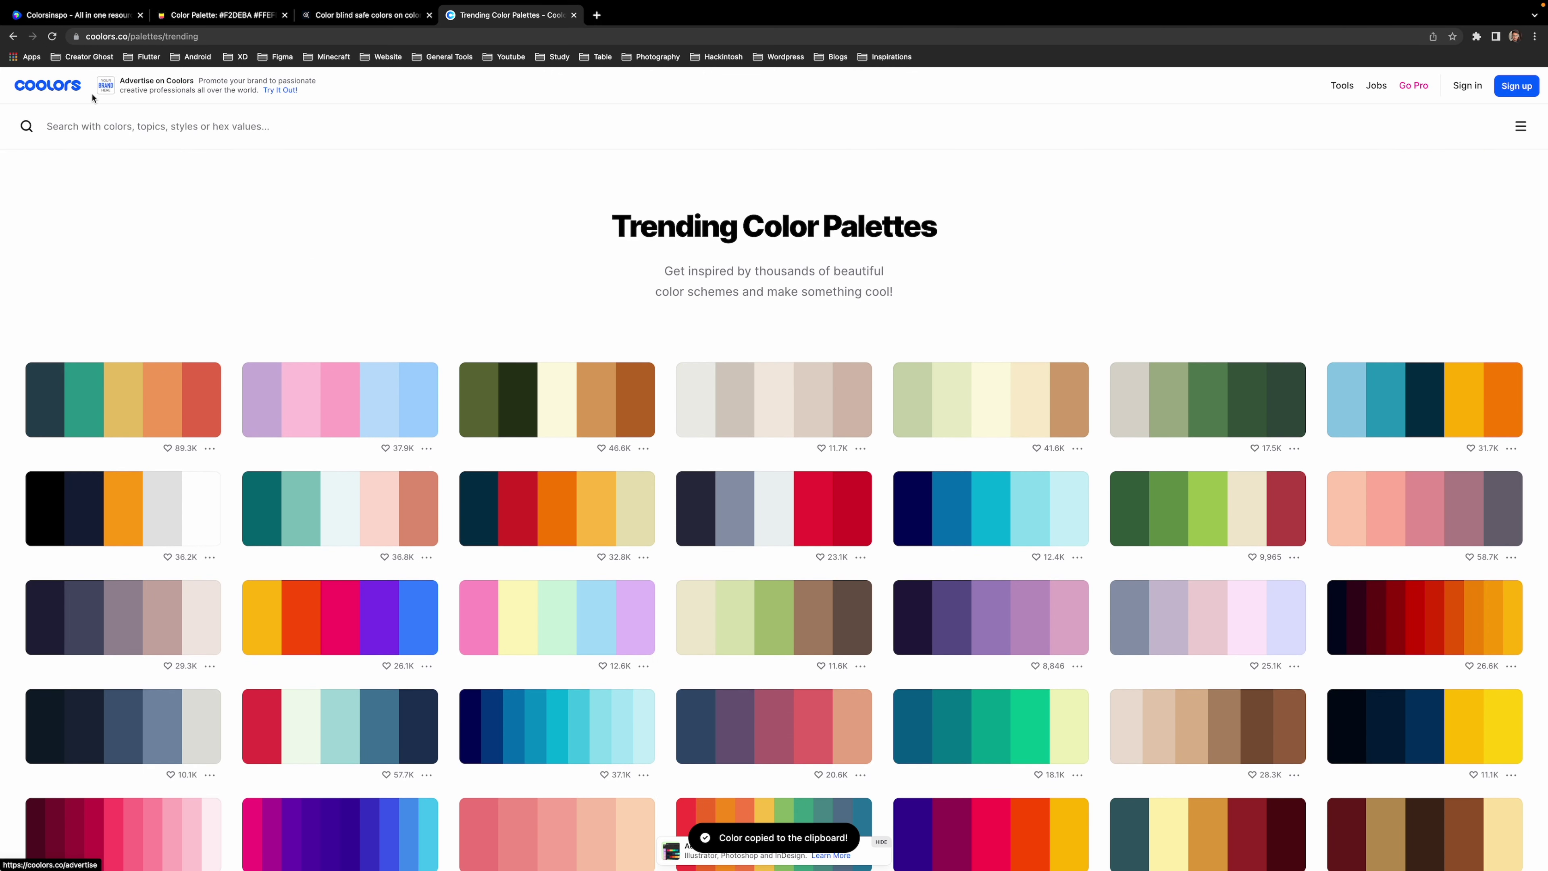
{"action": "left_click", "coordinate": [56, 91]}
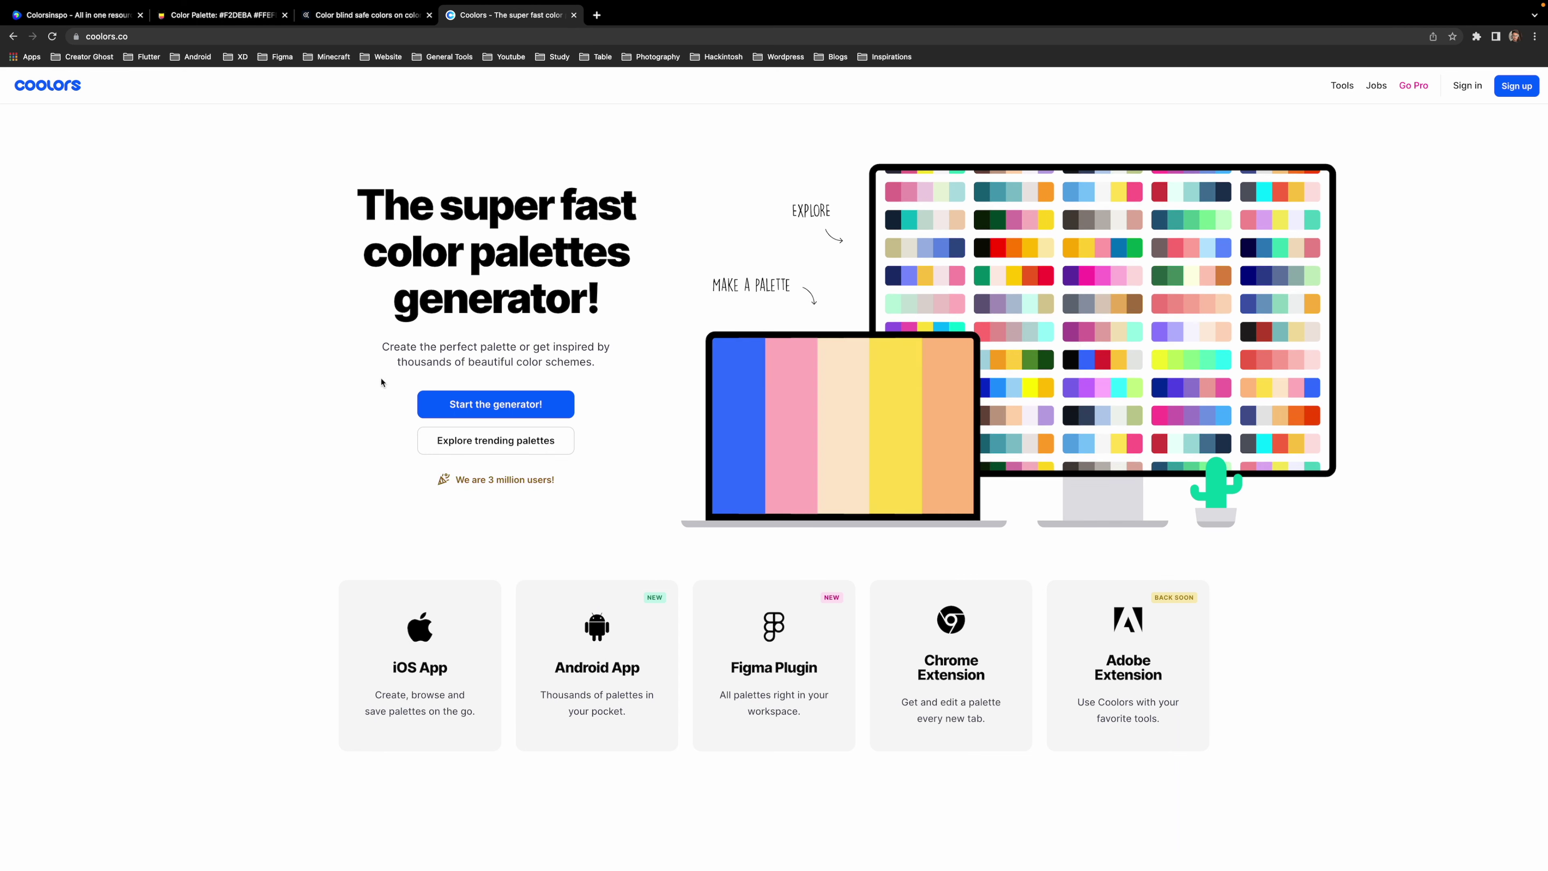
{"action": "left_click", "coordinate": [502, 406]}
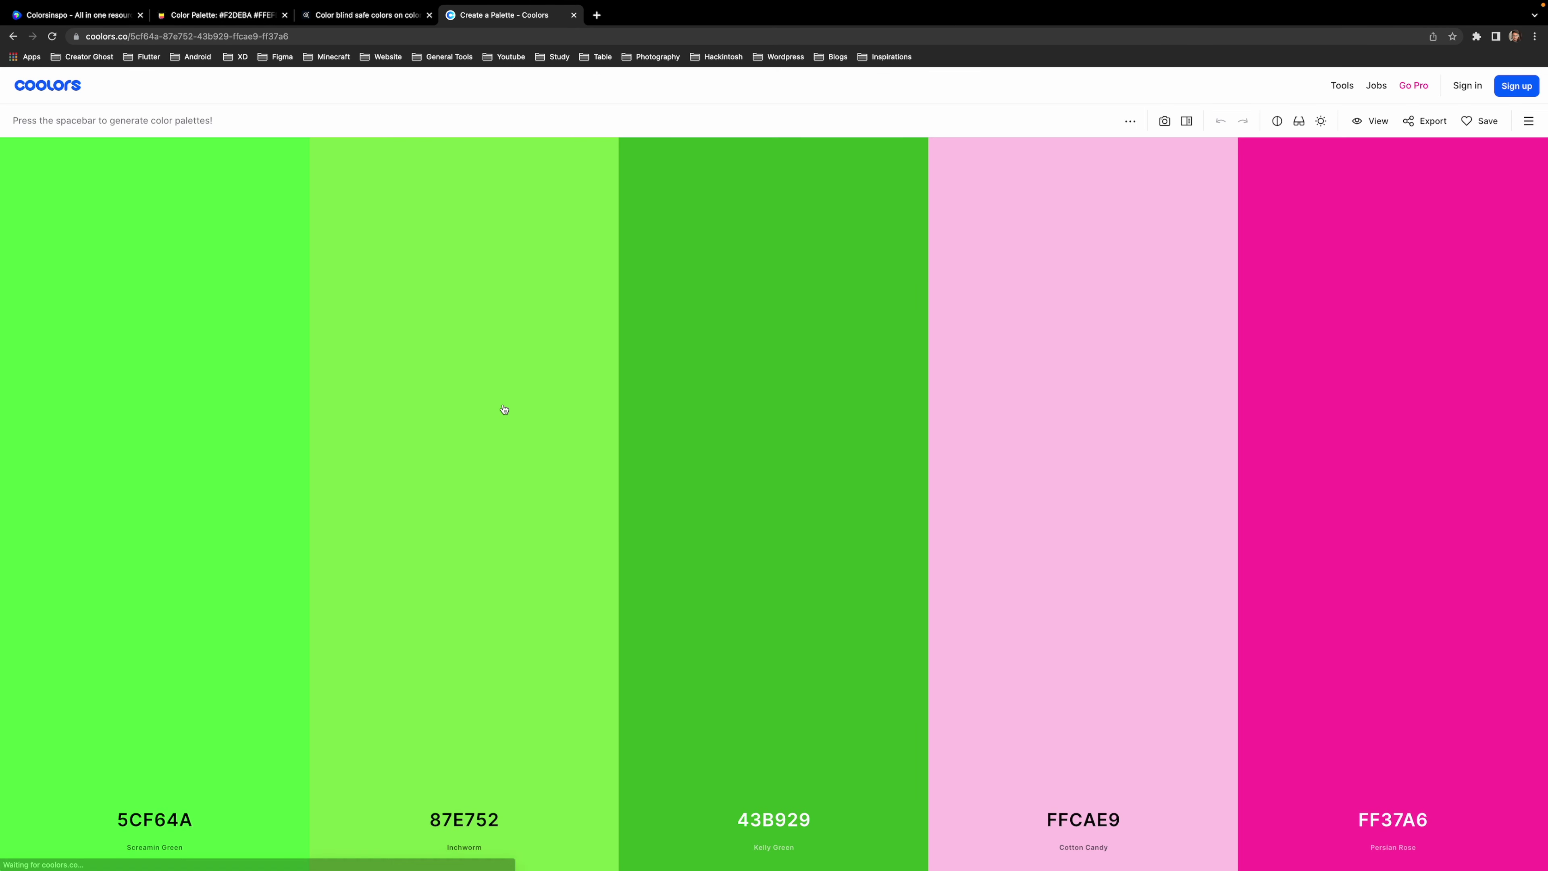
Generate several random palettes in the Coolors generator with the Space key
{"action": "mouse_move", "coordinate": [574, 460]}
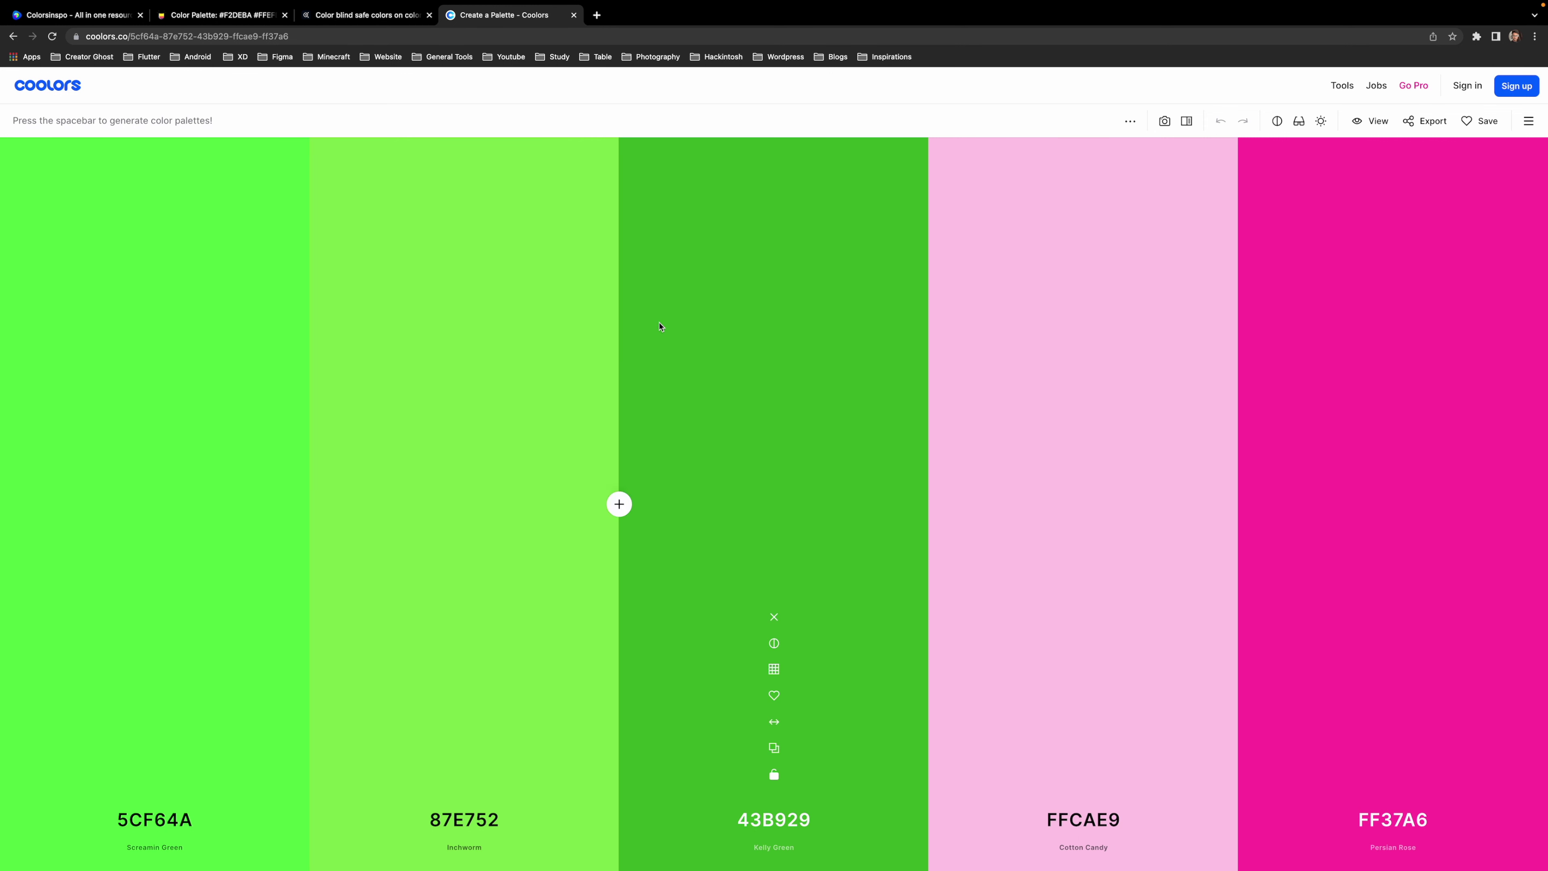
{"action": "key", "text": "space"}
{"action": "key", "text": "space"}
{"action": "key", "text": "space"}
{"action": "key", "text": "space"}
{"action": "key", "text": "space"}
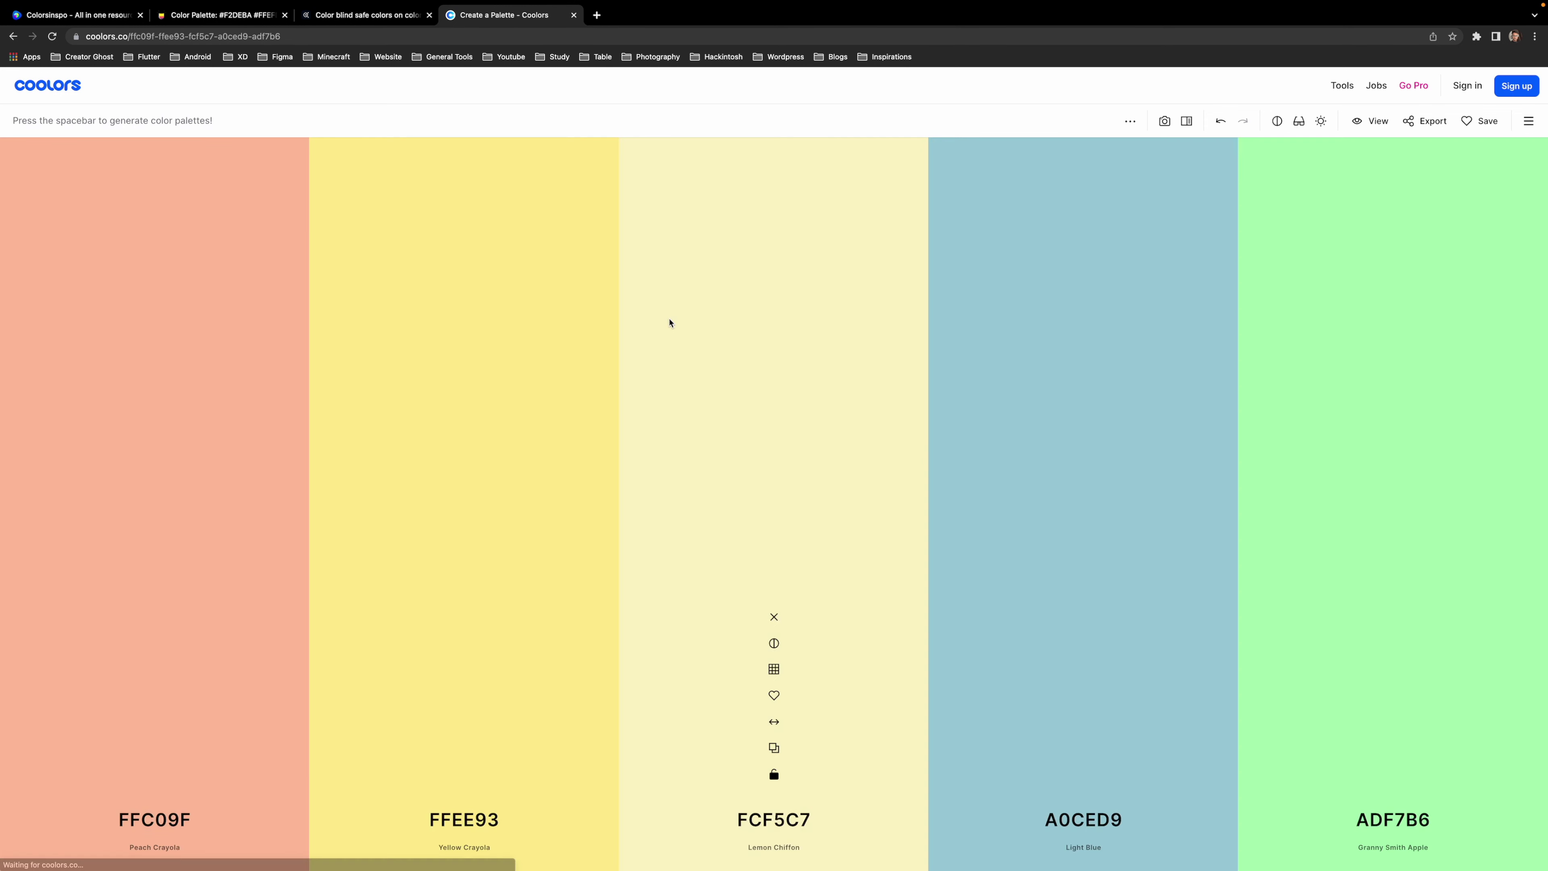
{"action": "key", "text": "space"}
{"action": "key", "text": "space"}
{"action": "key", "text": "space"}
{"action": "key", "text": "space"}
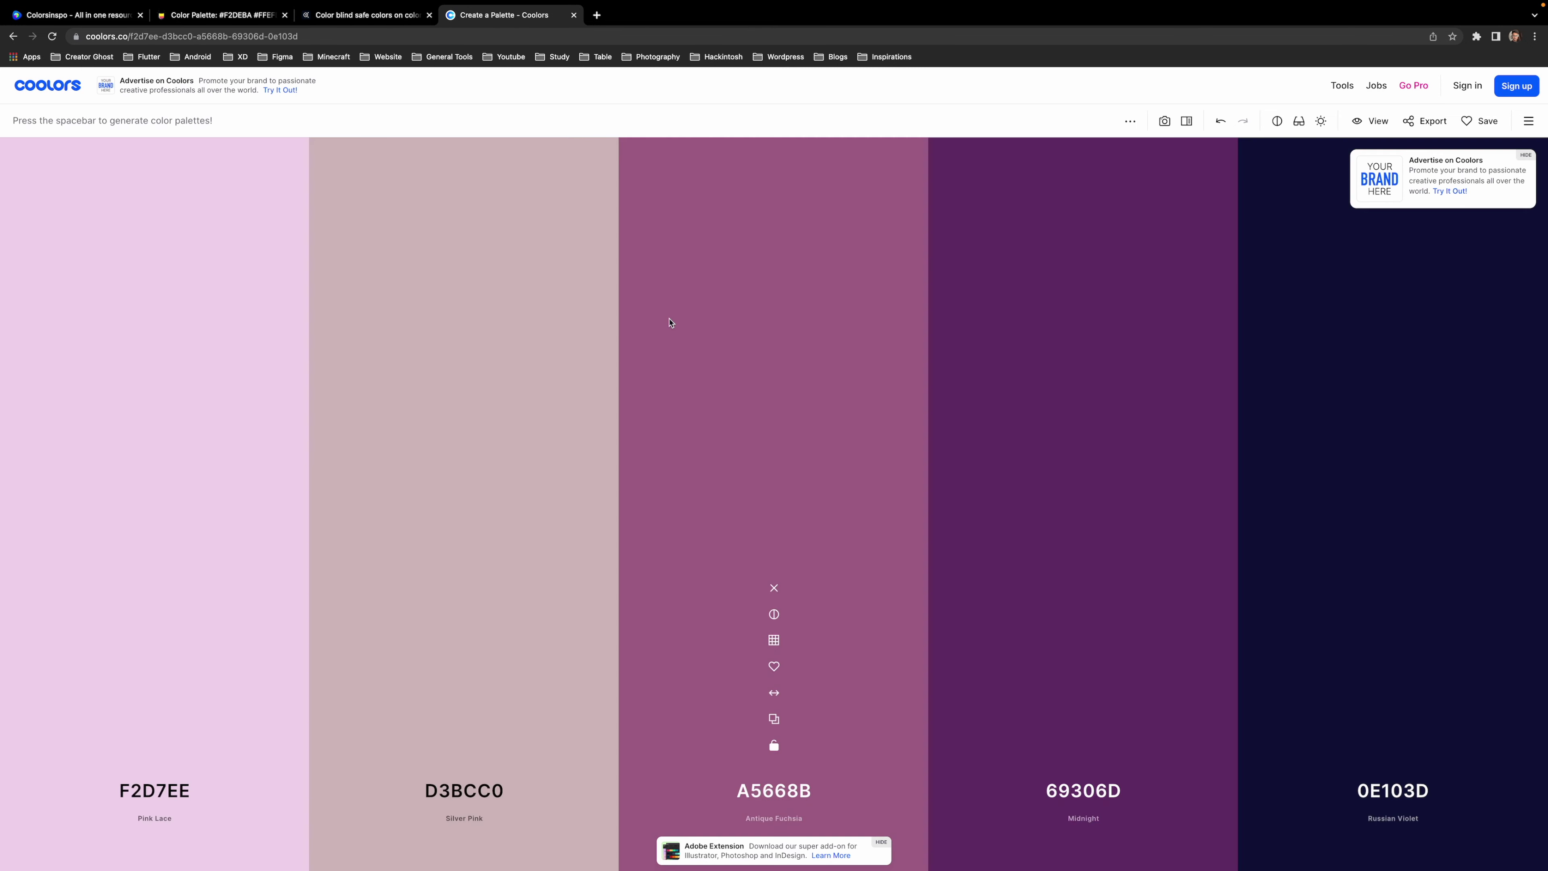
{"action": "key", "text": "space"}
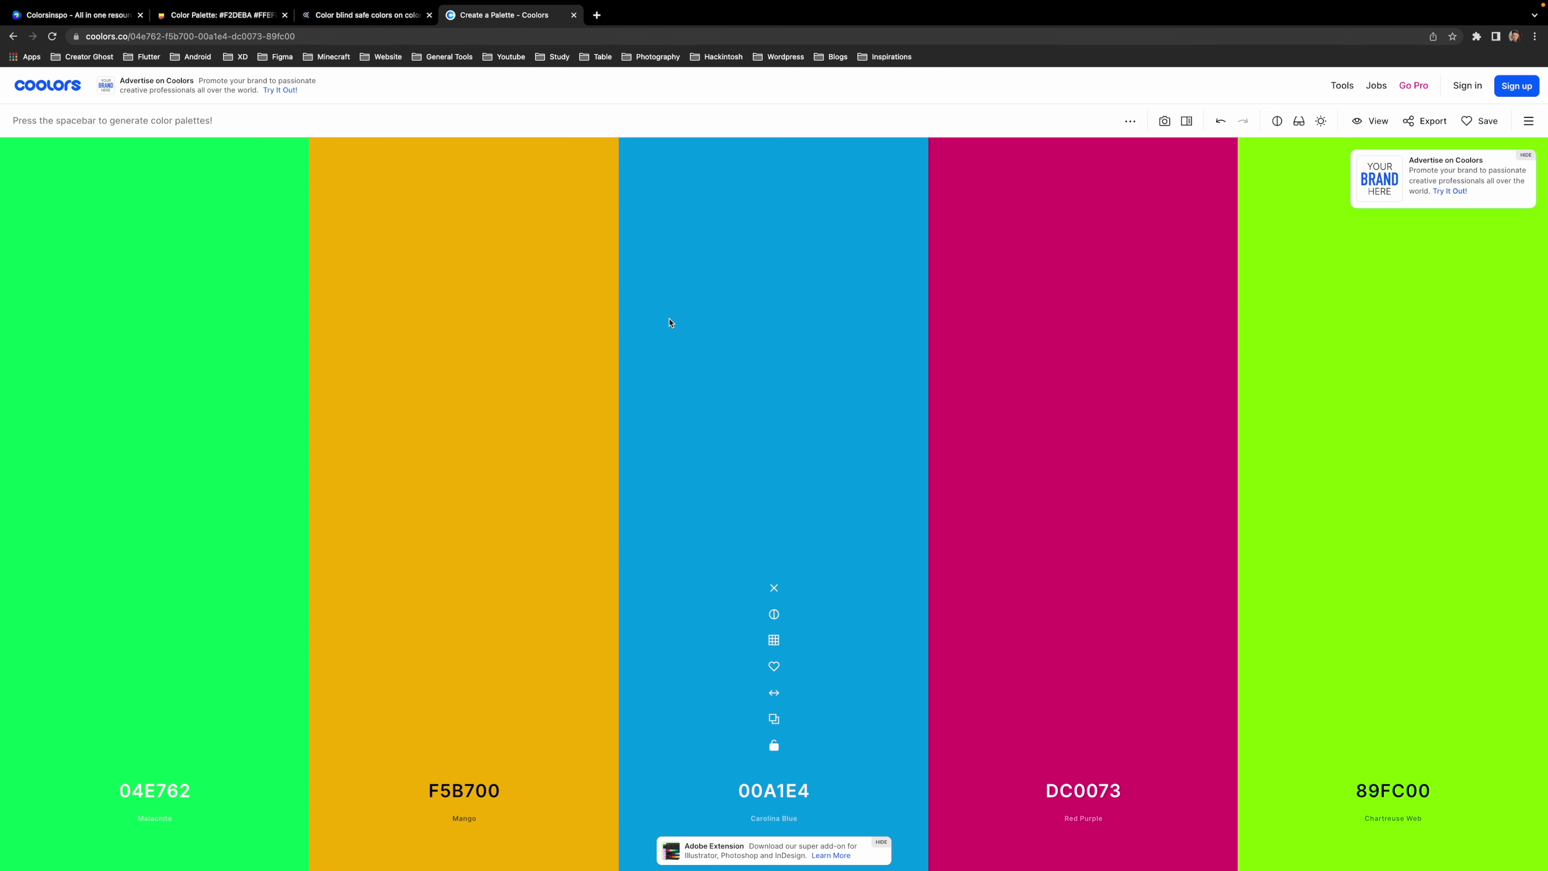
{"action": "key", "text": "space"}
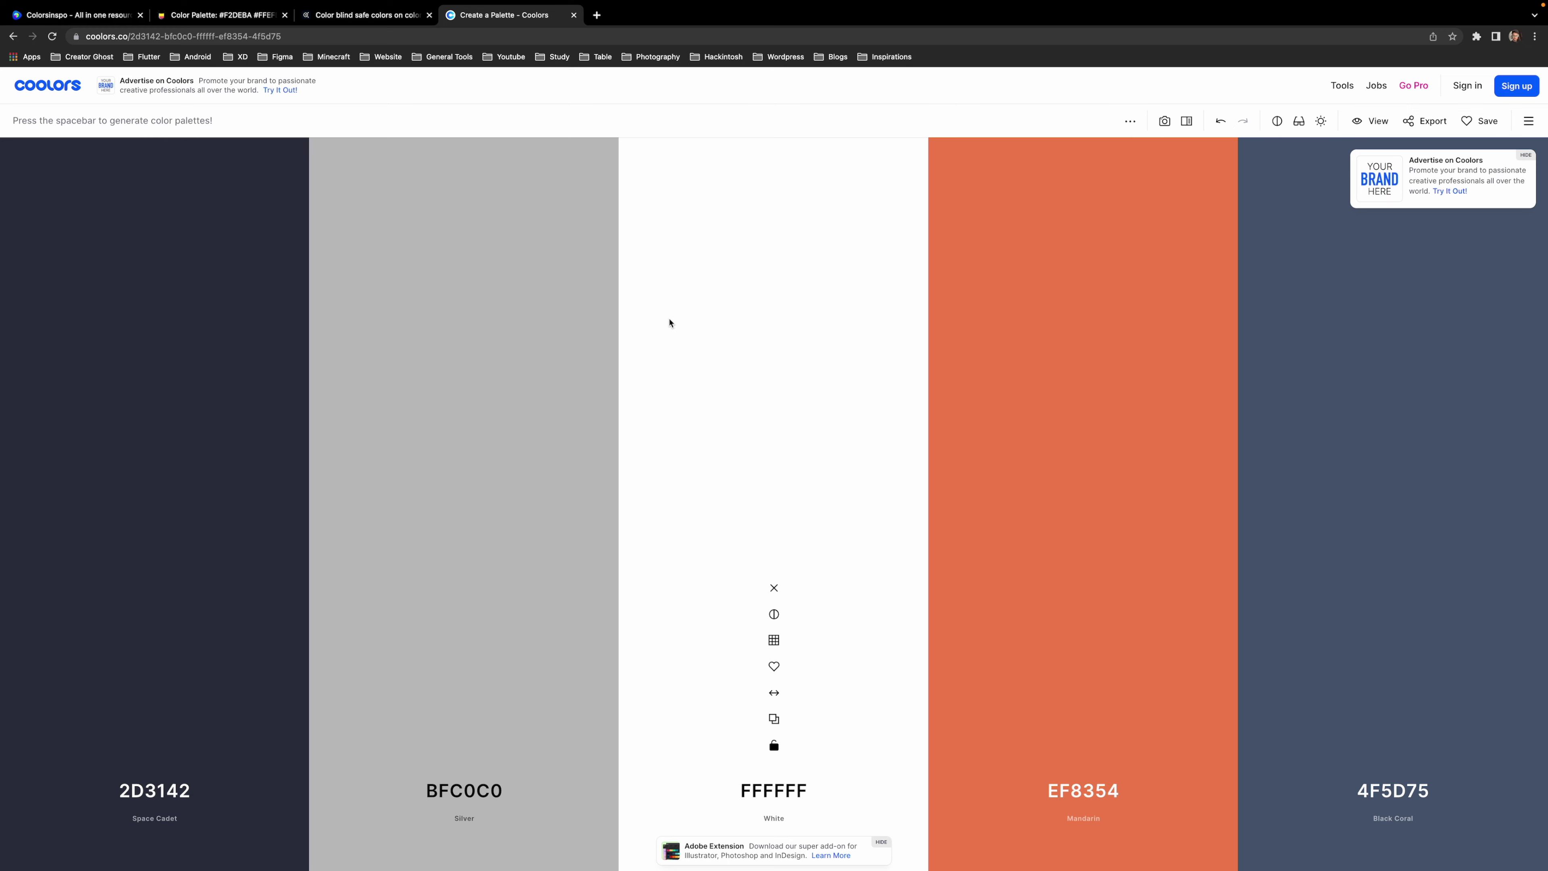
{"action": "key", "text": "space"}
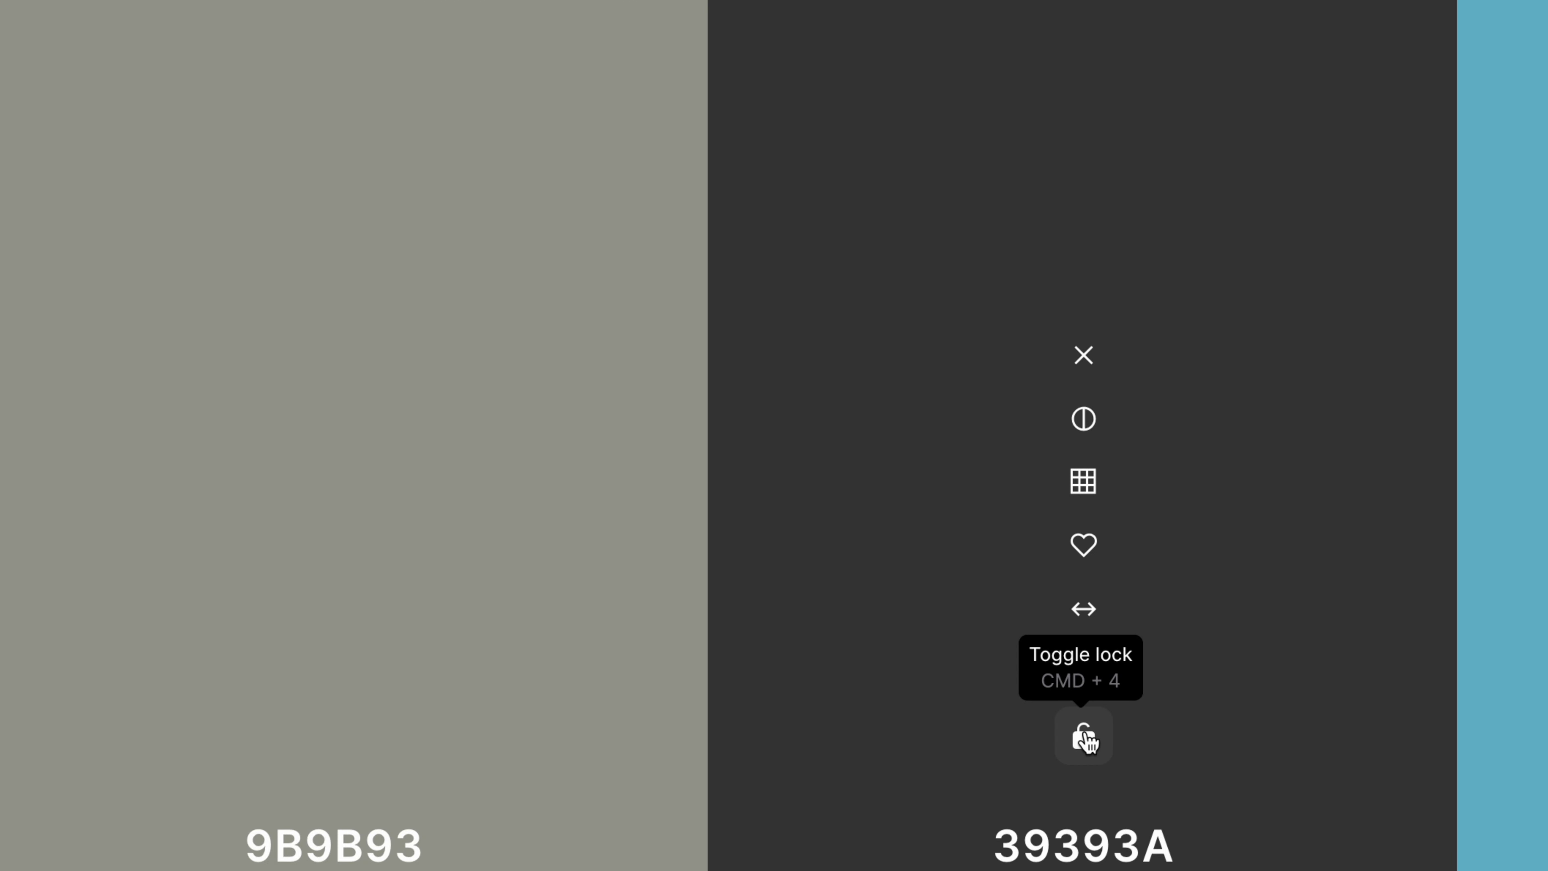
Lock Jet, Amaranth and Tea Green, regenerating the unlocked colours in between
{"action": "left_click", "coordinate": [1085, 743]}
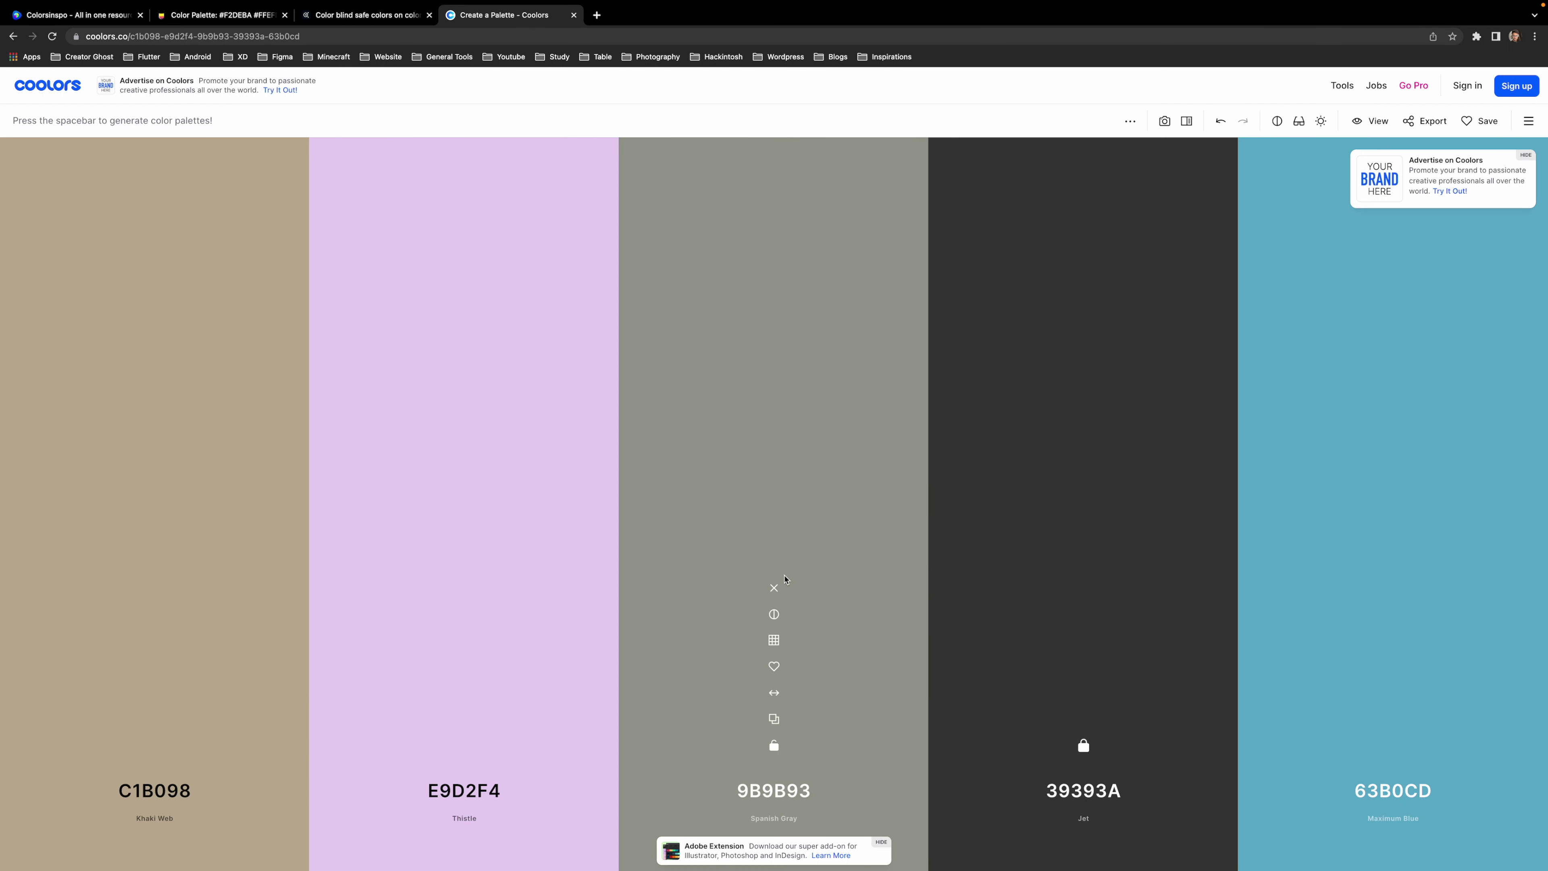
{"action": "key", "text": "space"}
{"action": "key", "text": "space"}
{"action": "key", "text": "space"}
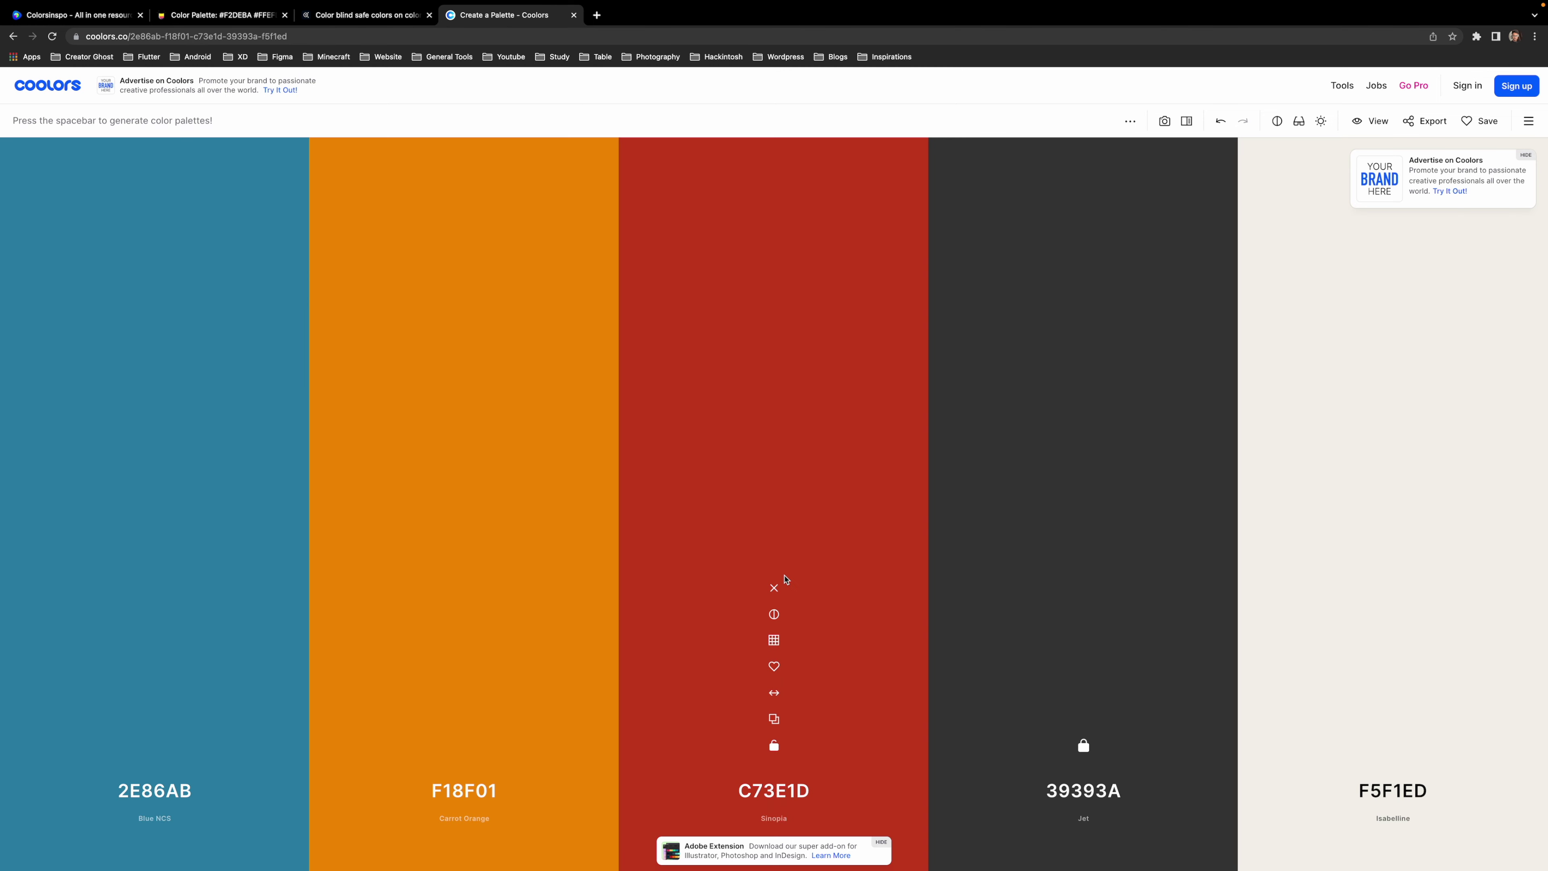
{"action": "key", "text": "space"}
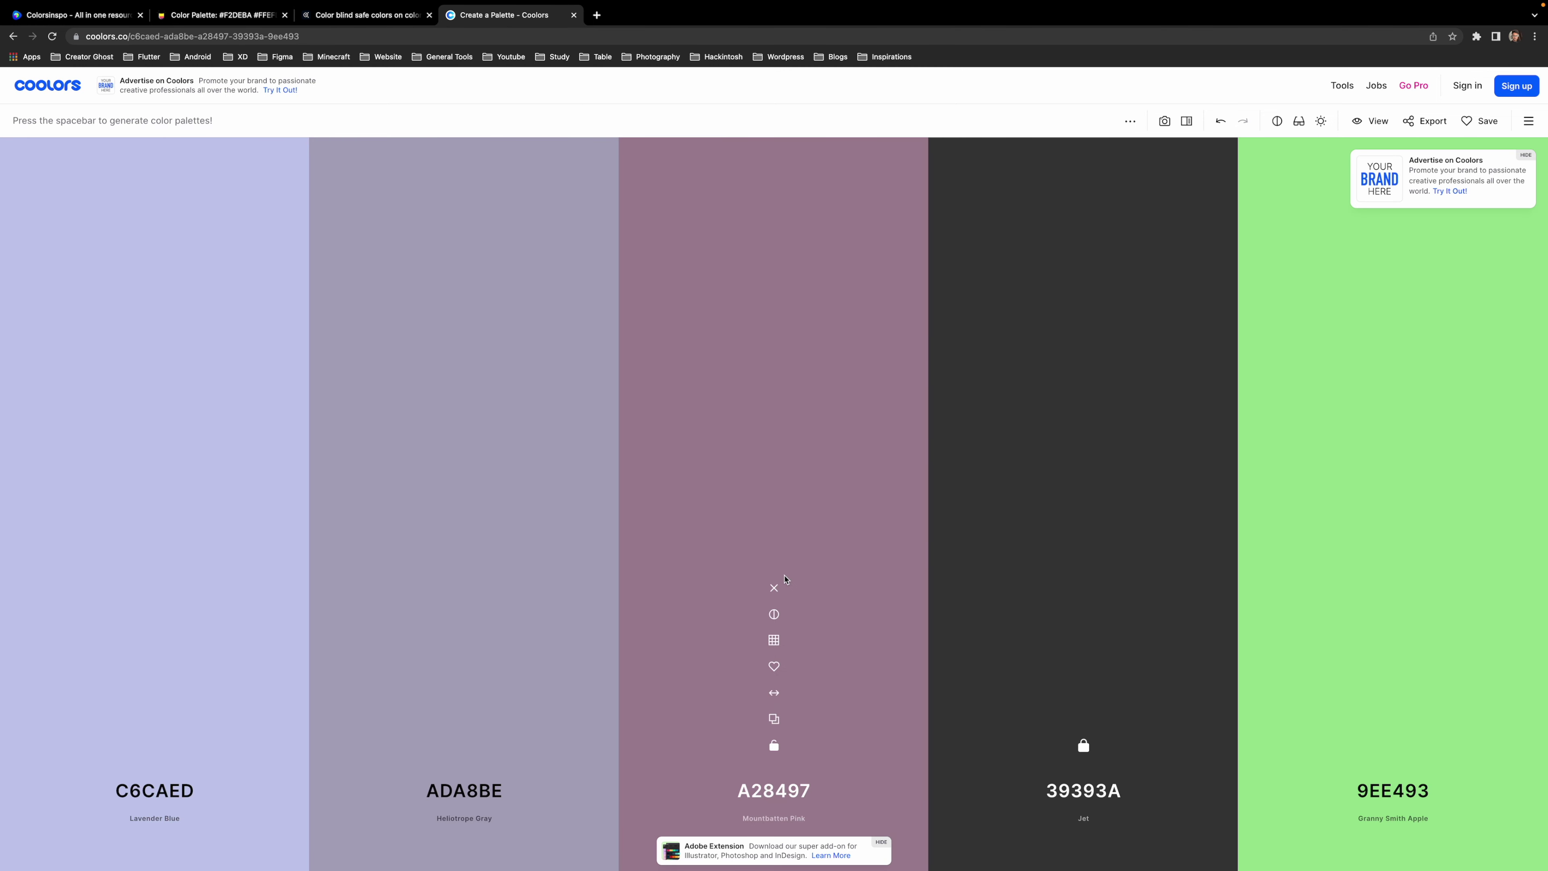
{"action": "key", "text": "space"}
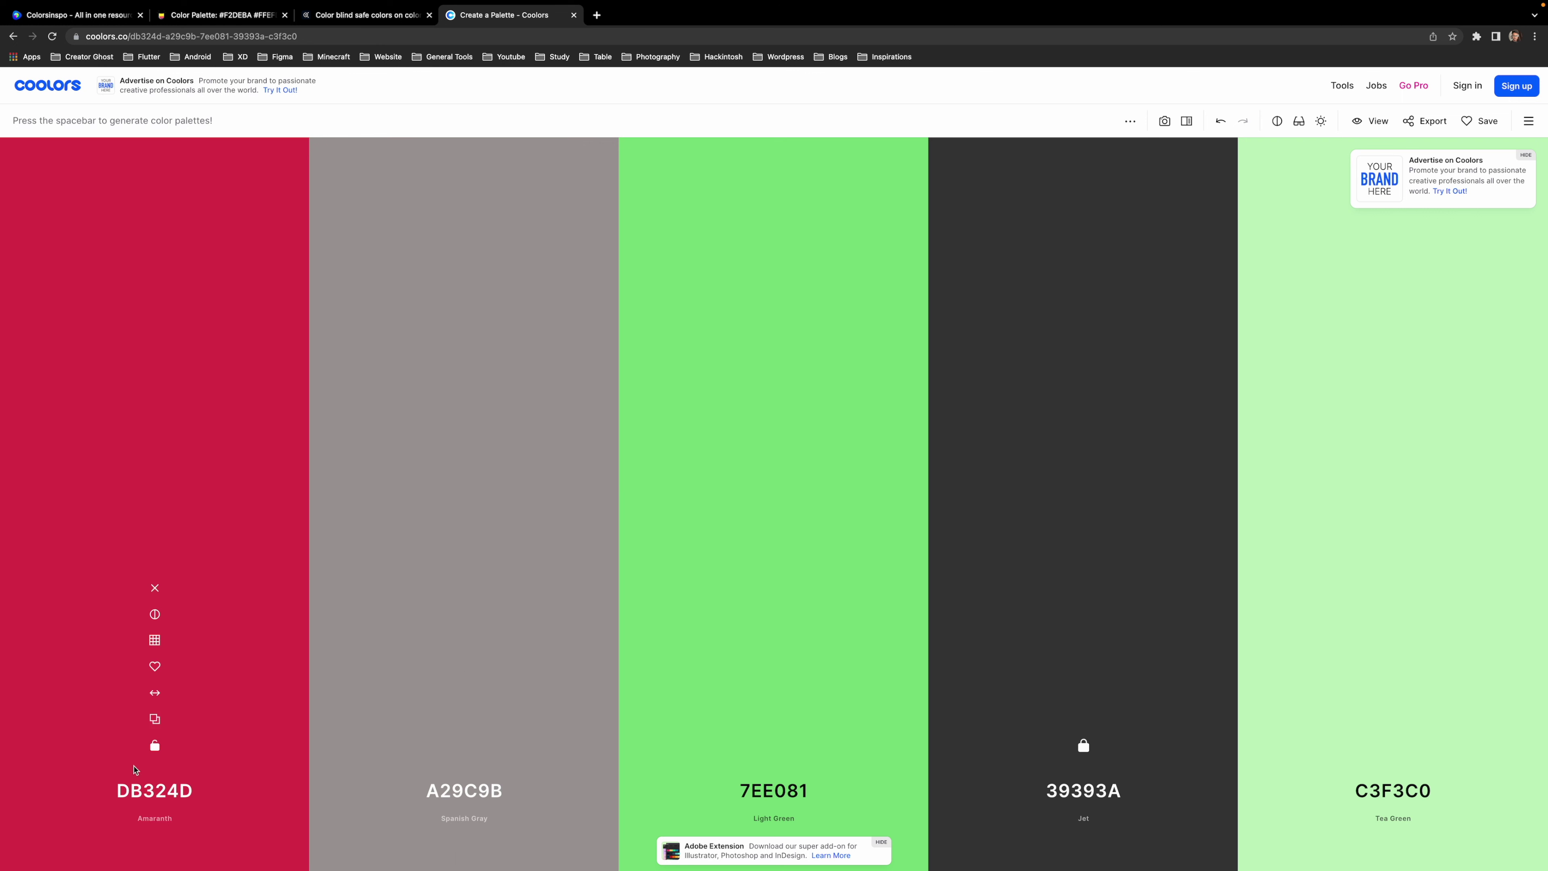
{"action": "left_click", "coordinate": [155, 745]}
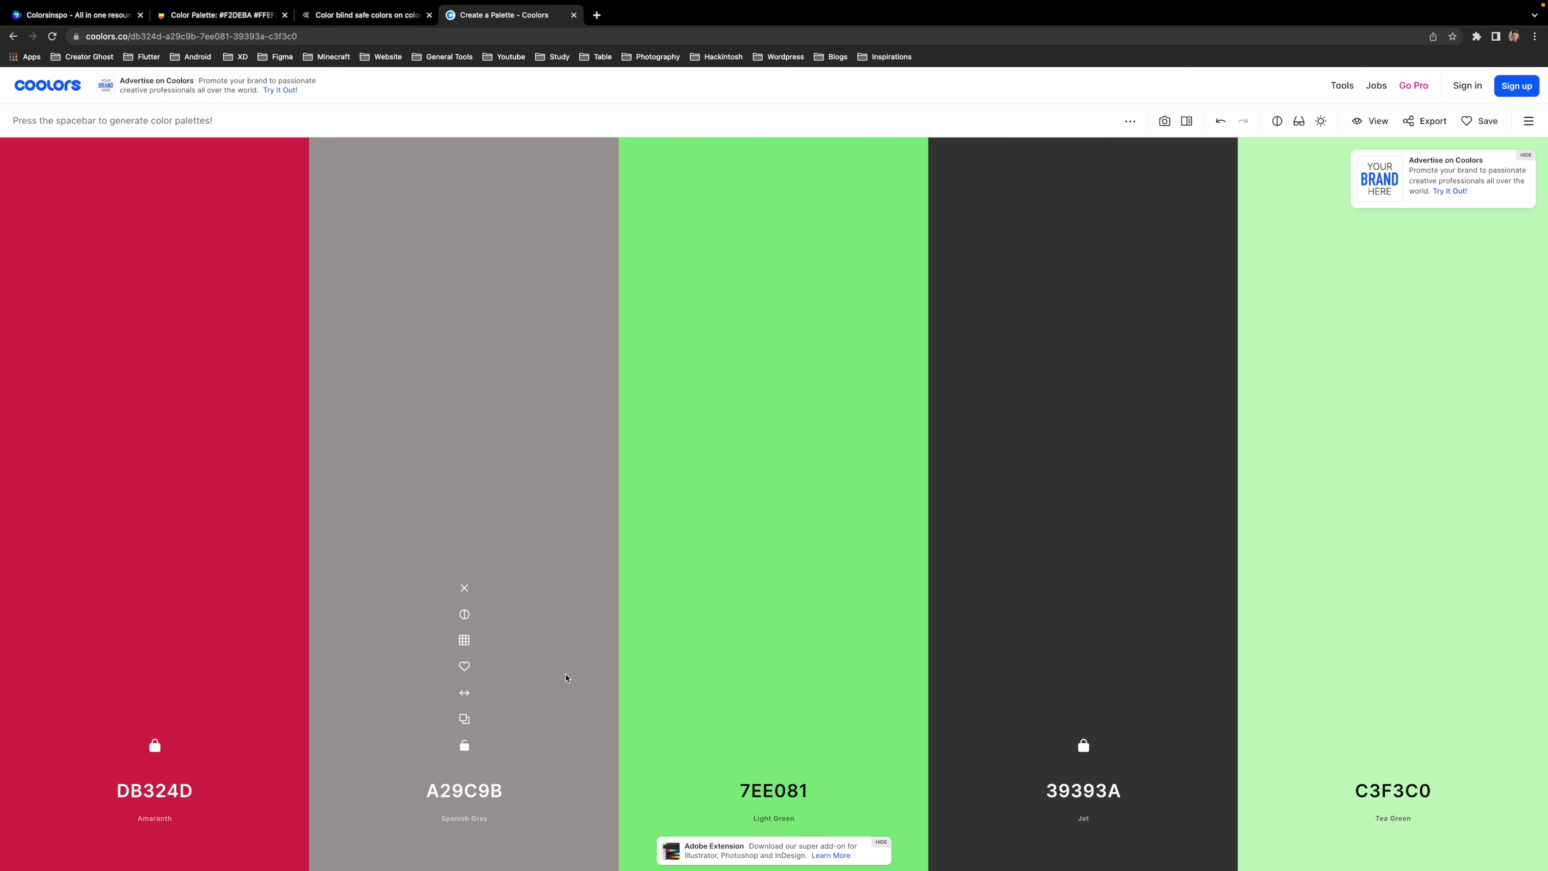
{"action": "left_click", "coordinate": [1393, 745]}
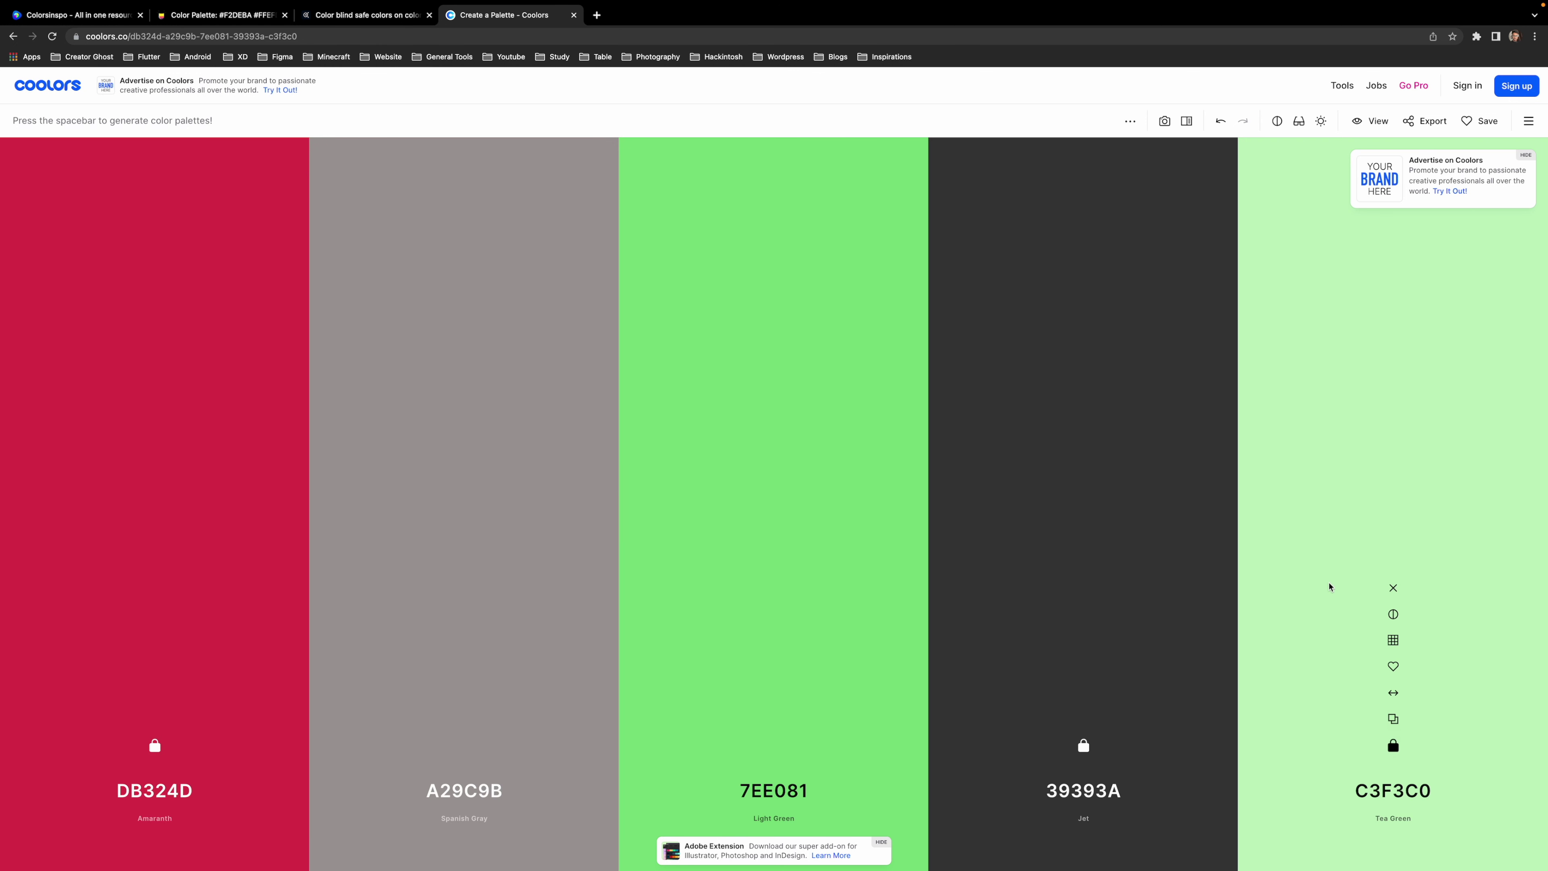
{"action": "key", "text": "space"}
{"action": "key", "text": "space"}
{"action": "key", "text": "space"}
{"action": "key", "text": "space"}
{"action": "key", "text": "space"}
{"action": "key", "text": "space"}
{"action": "key", "text": "space"}
{"action": "key", "text": "space"}
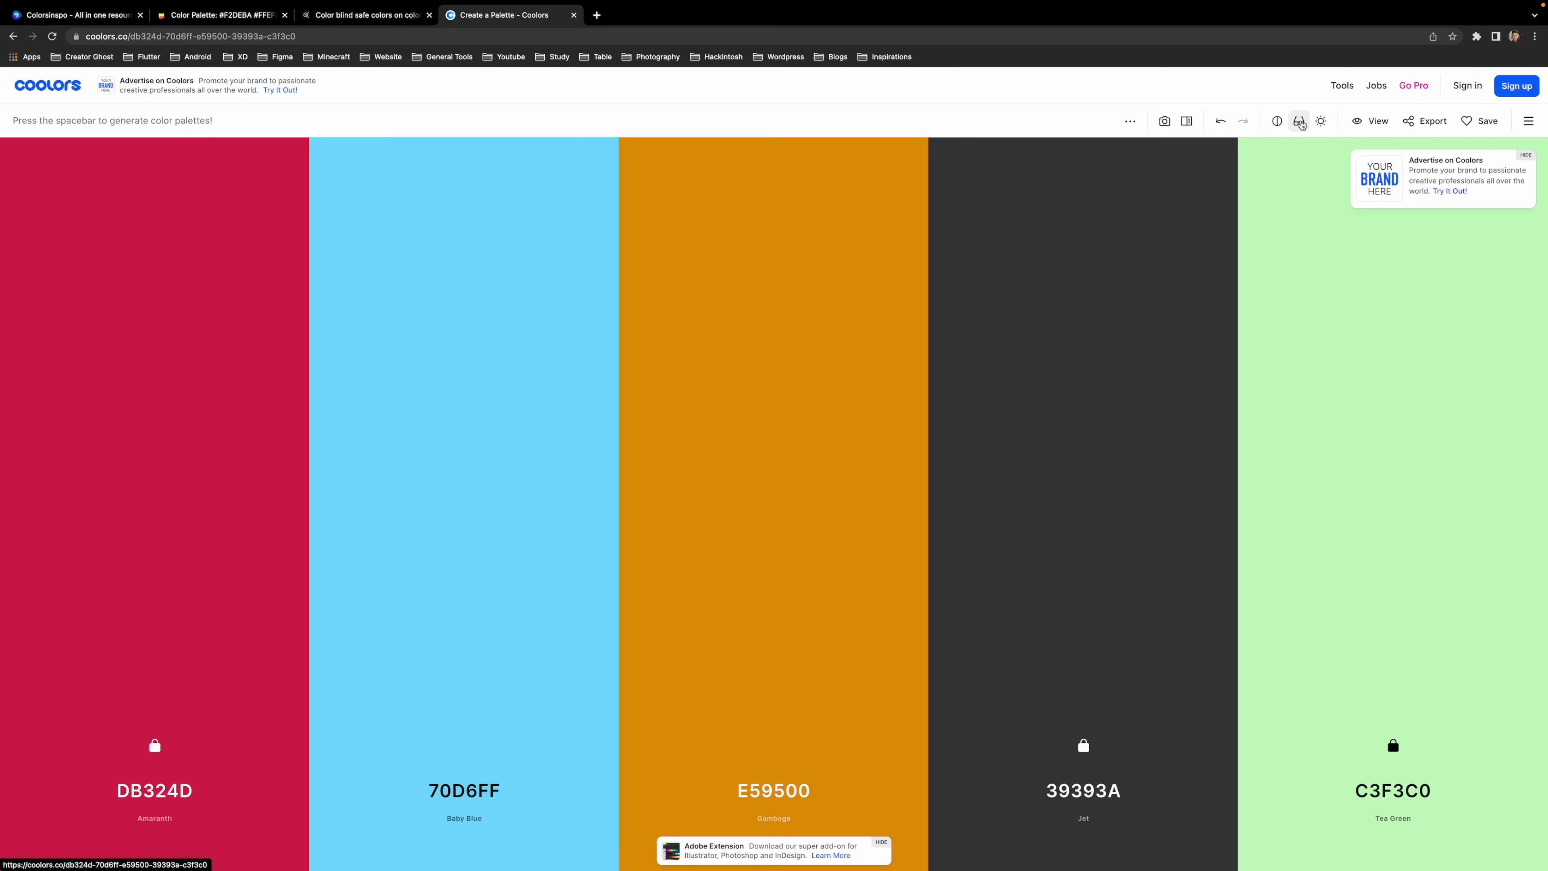
Preview the palette under each colour-blindness simulation, from Protanopia to Achromatomaly, then cancel
{"action": "left_click", "coordinate": [1299, 121]}
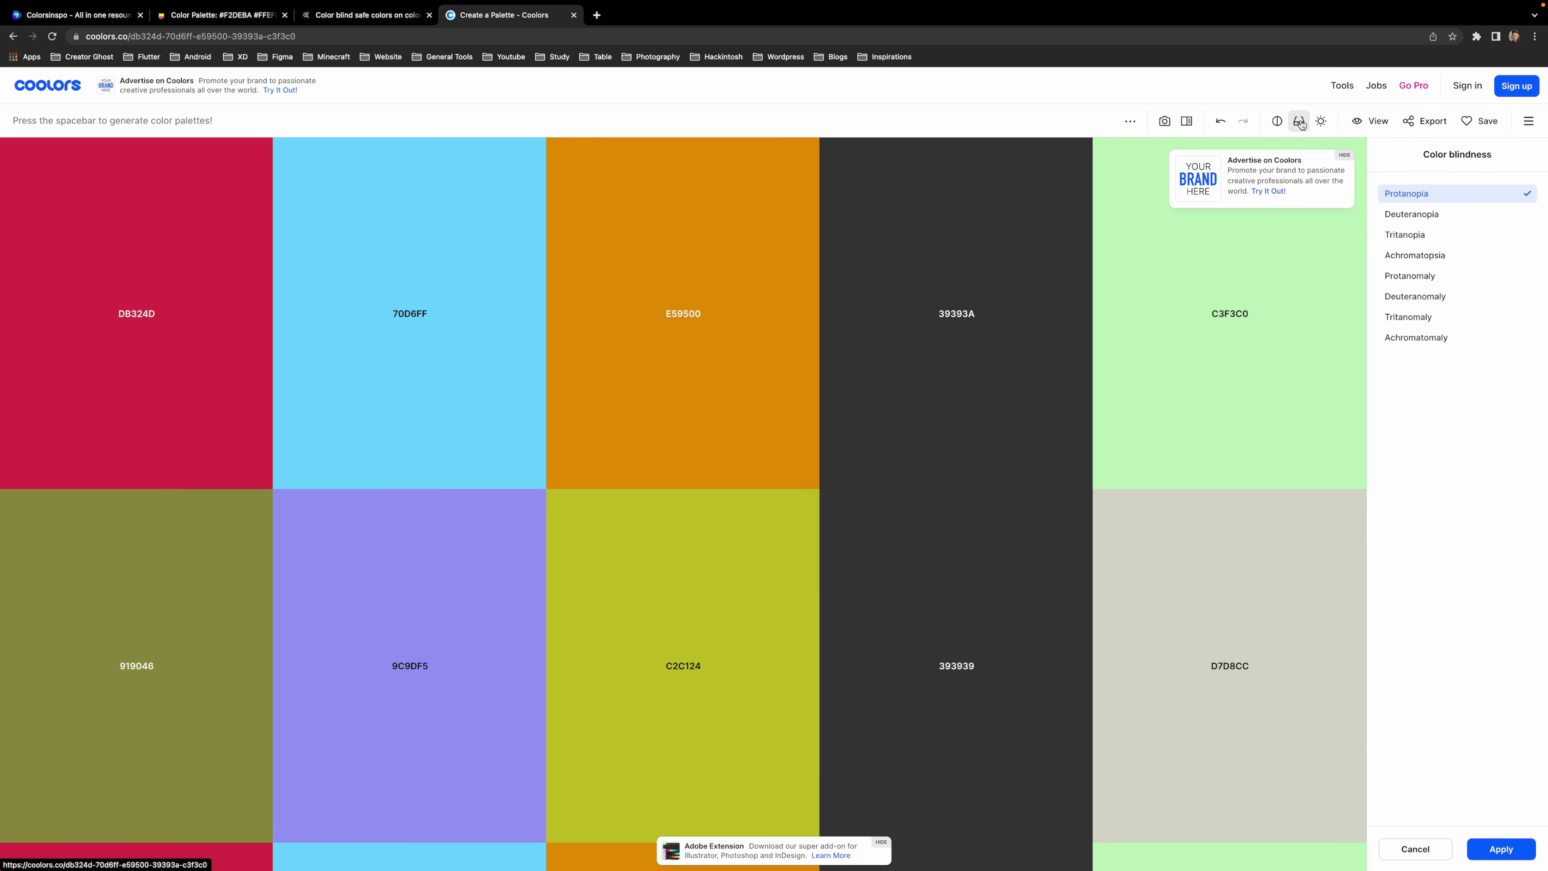
{"action": "left_click", "coordinate": [1411, 215]}
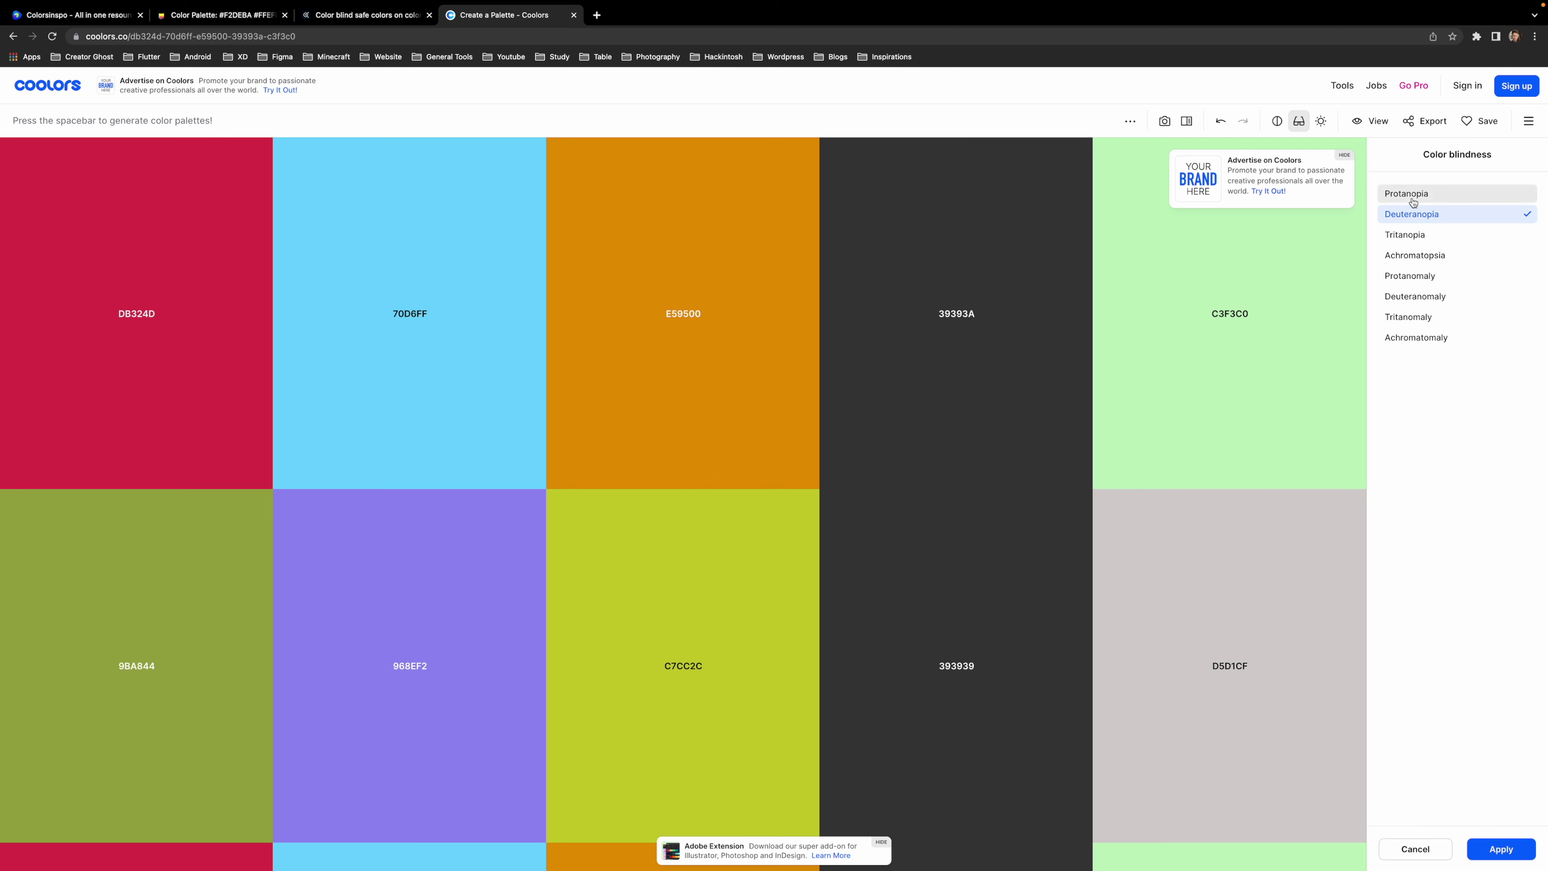
{"action": "left_click", "coordinate": [1412, 202]}
{"action": "left_click", "coordinate": [1420, 218]}
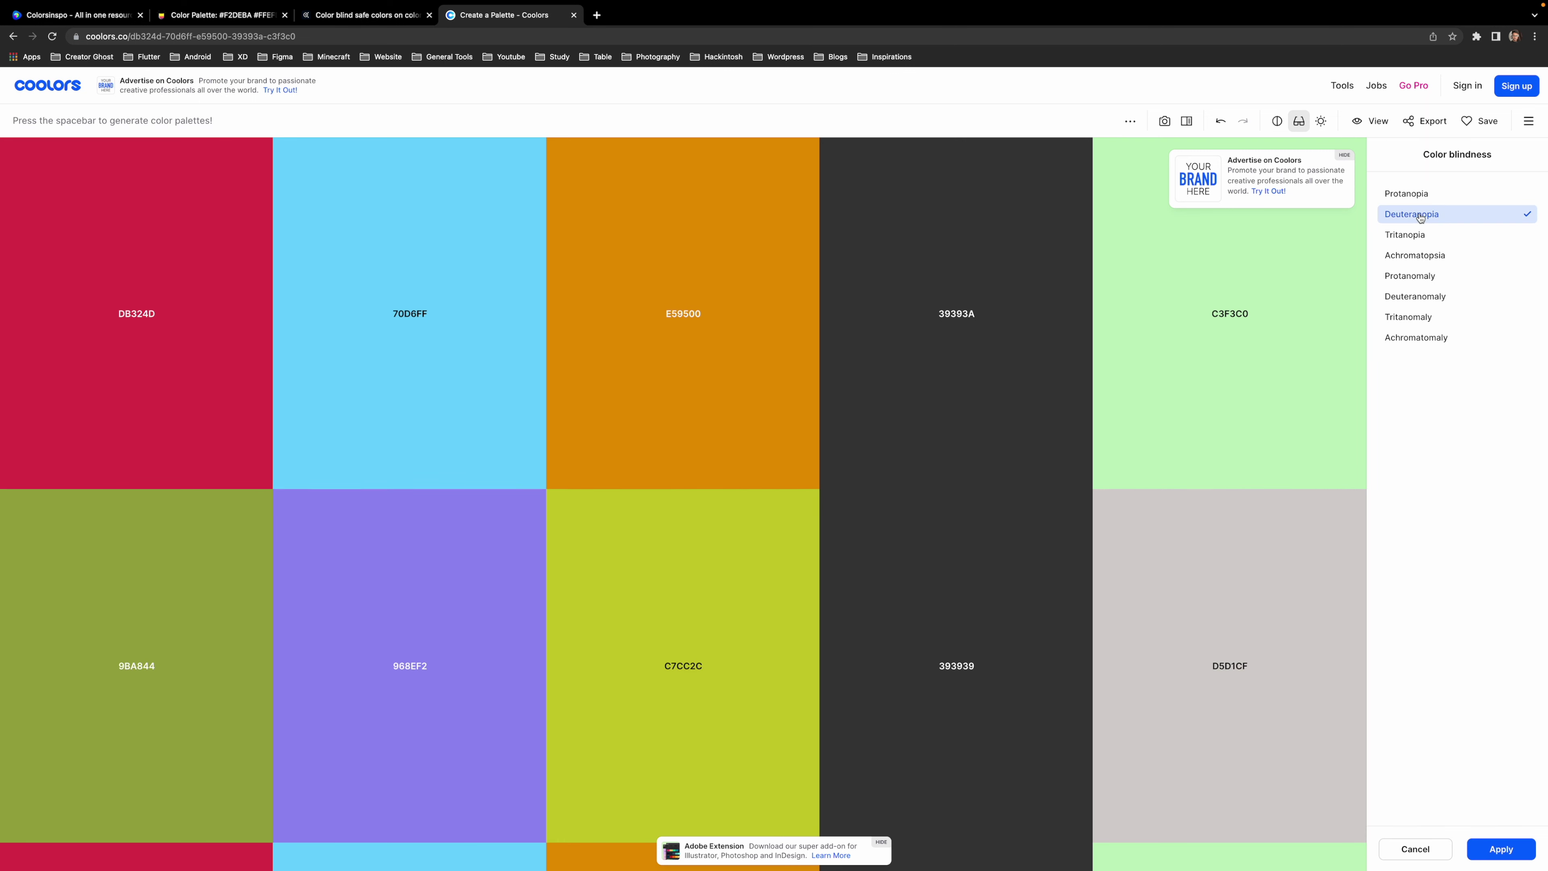
{"action": "left_click", "coordinate": [1417, 238]}
{"action": "left_click", "coordinate": [1420, 262]}
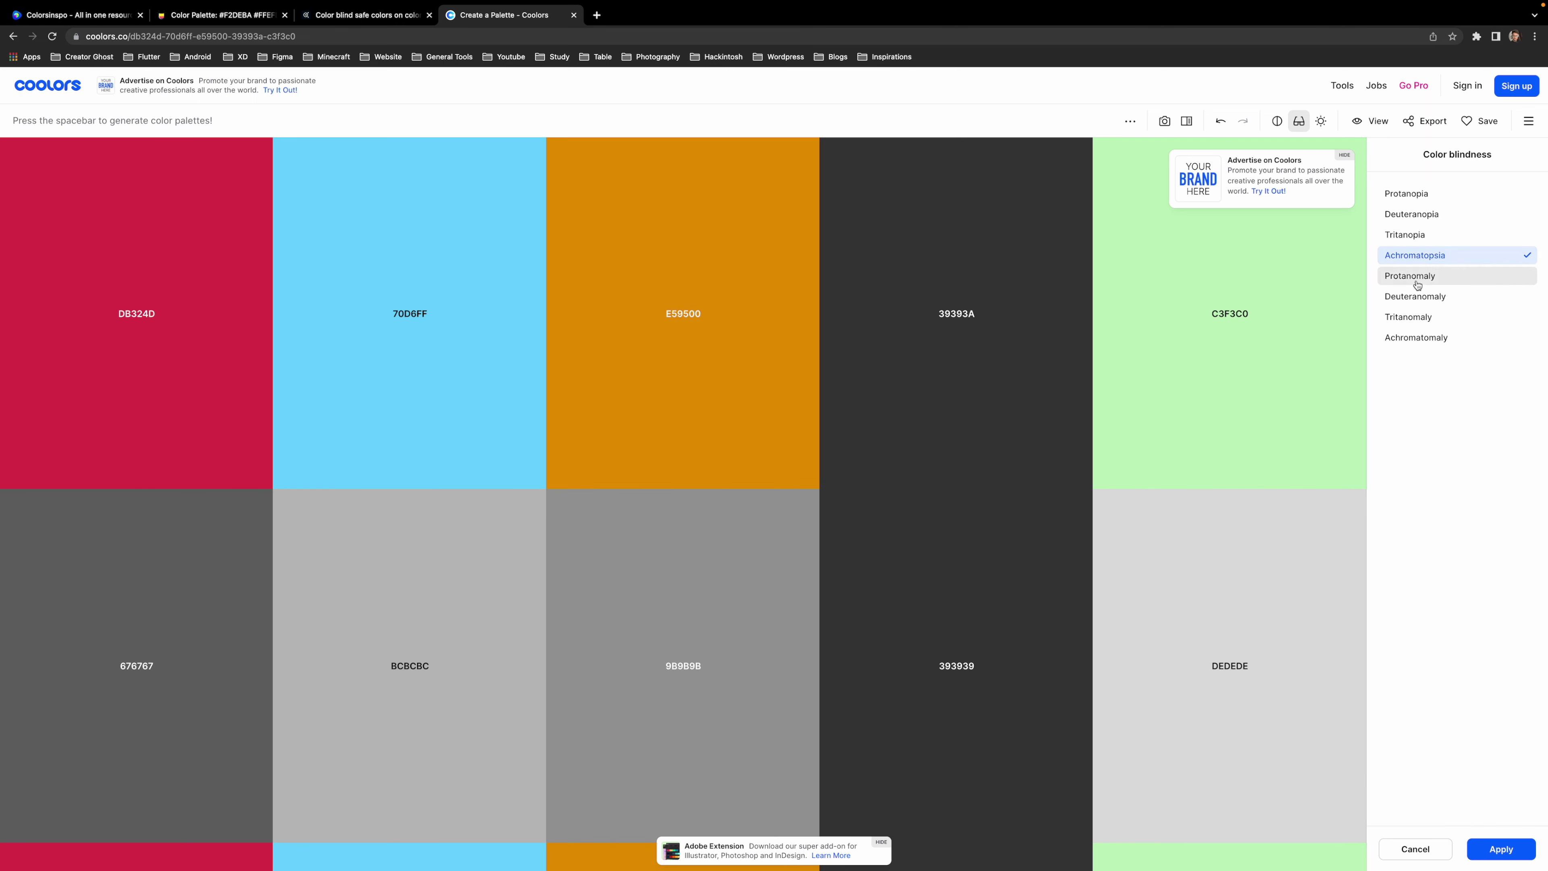
{"action": "left_click", "coordinate": [1415, 277]}
{"action": "left_click", "coordinate": [1415, 297]}
{"action": "left_click", "coordinate": [1414, 318]}
{"action": "left_click", "coordinate": [1414, 339]}
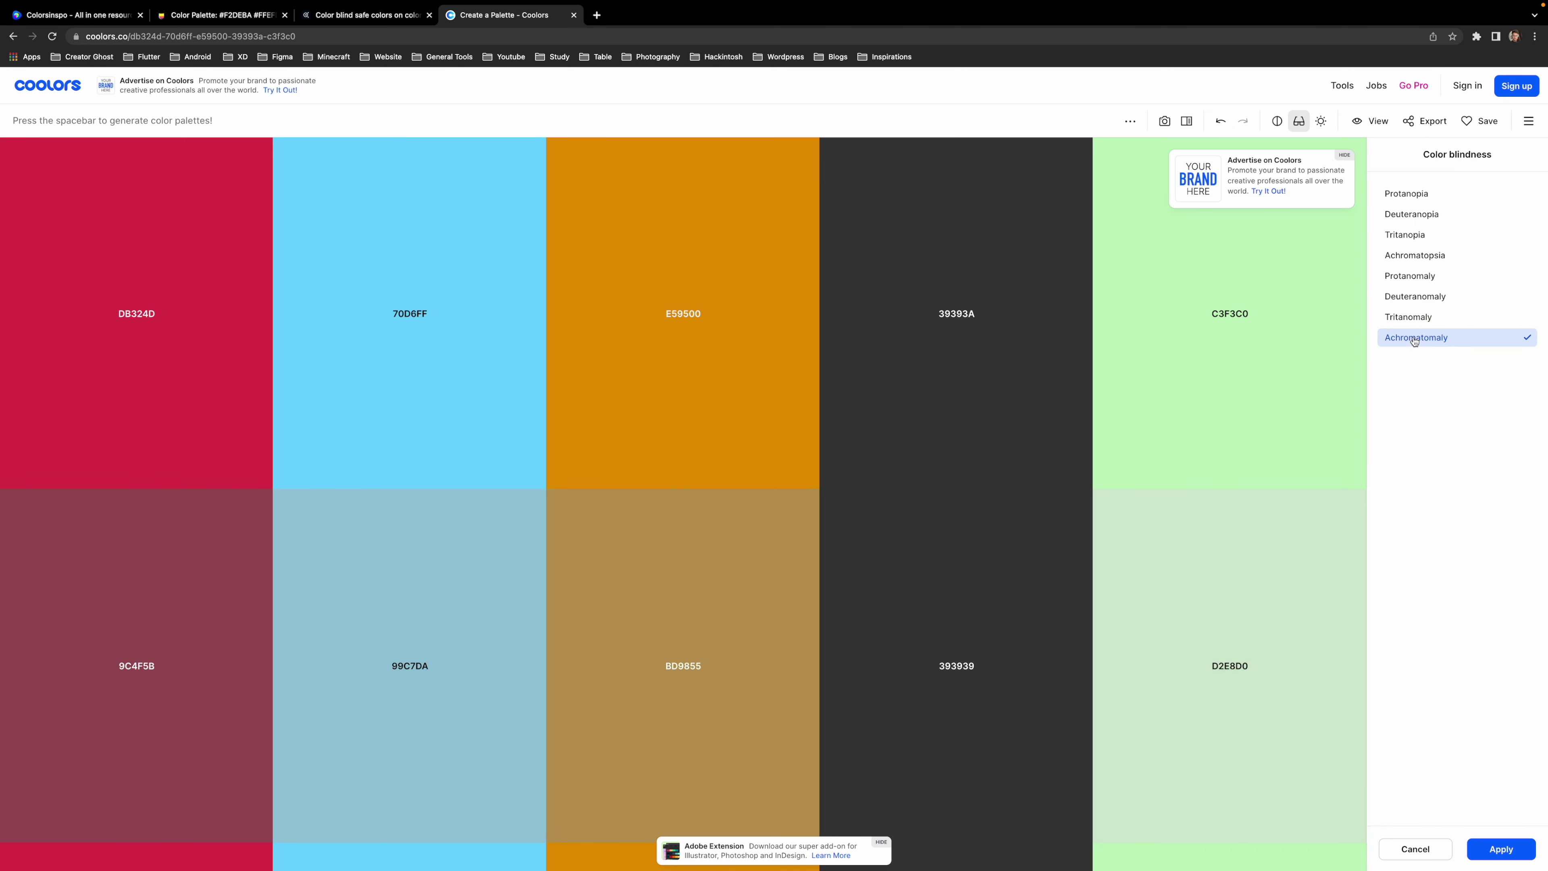
{"action": "left_click", "coordinate": [1404, 195]}
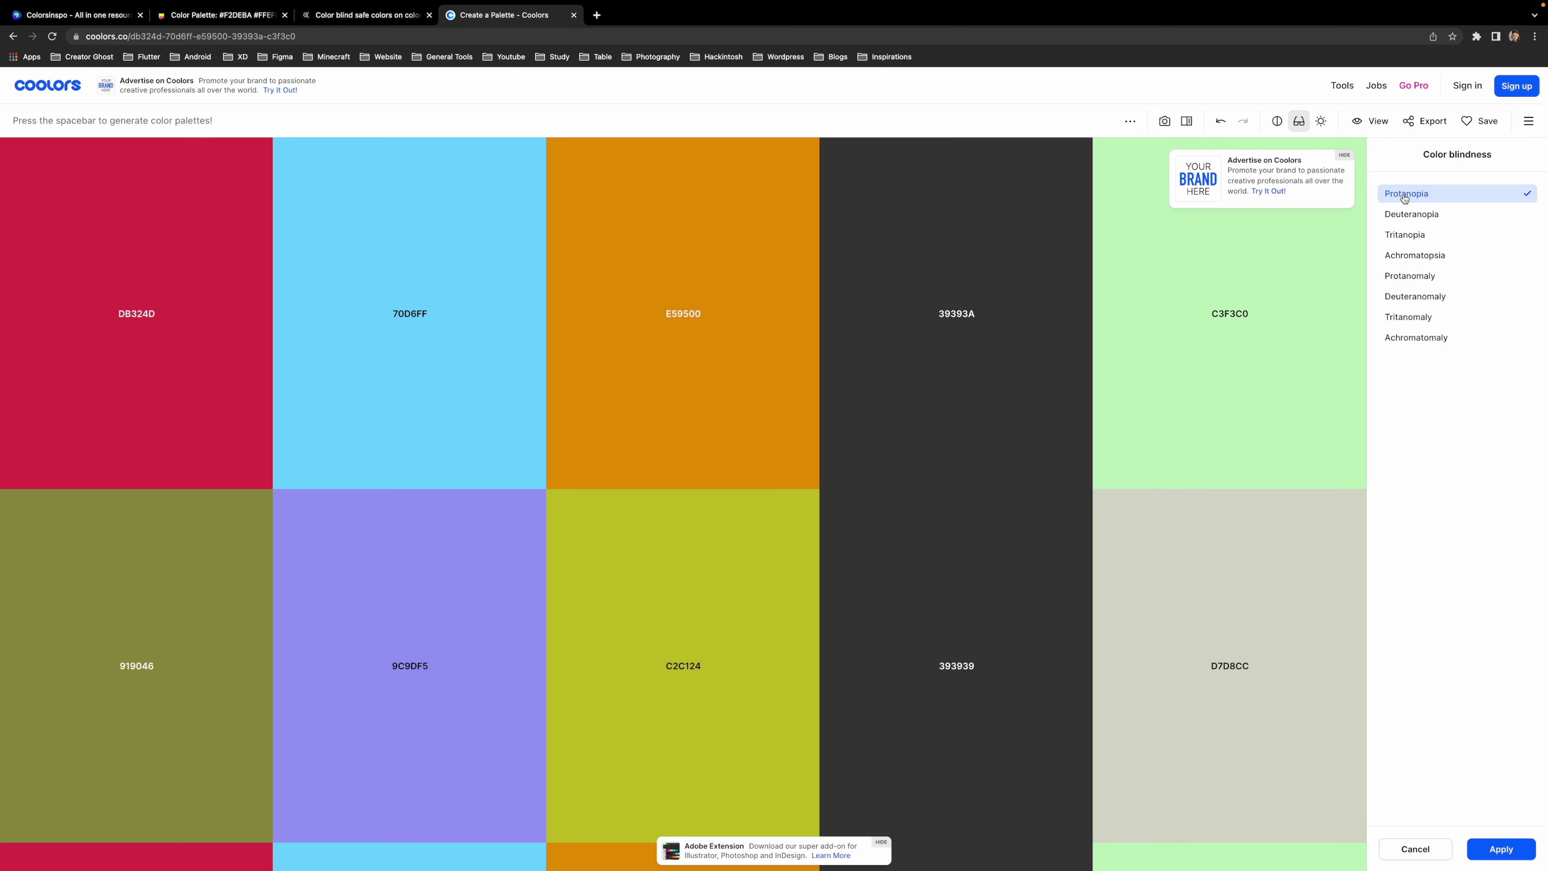
{"action": "left_click", "coordinate": [1415, 849]}
Look over the palette export options without exporting, then return to Adobe Color's accessibility page
{"action": "left_click", "coordinate": [1422, 124]}
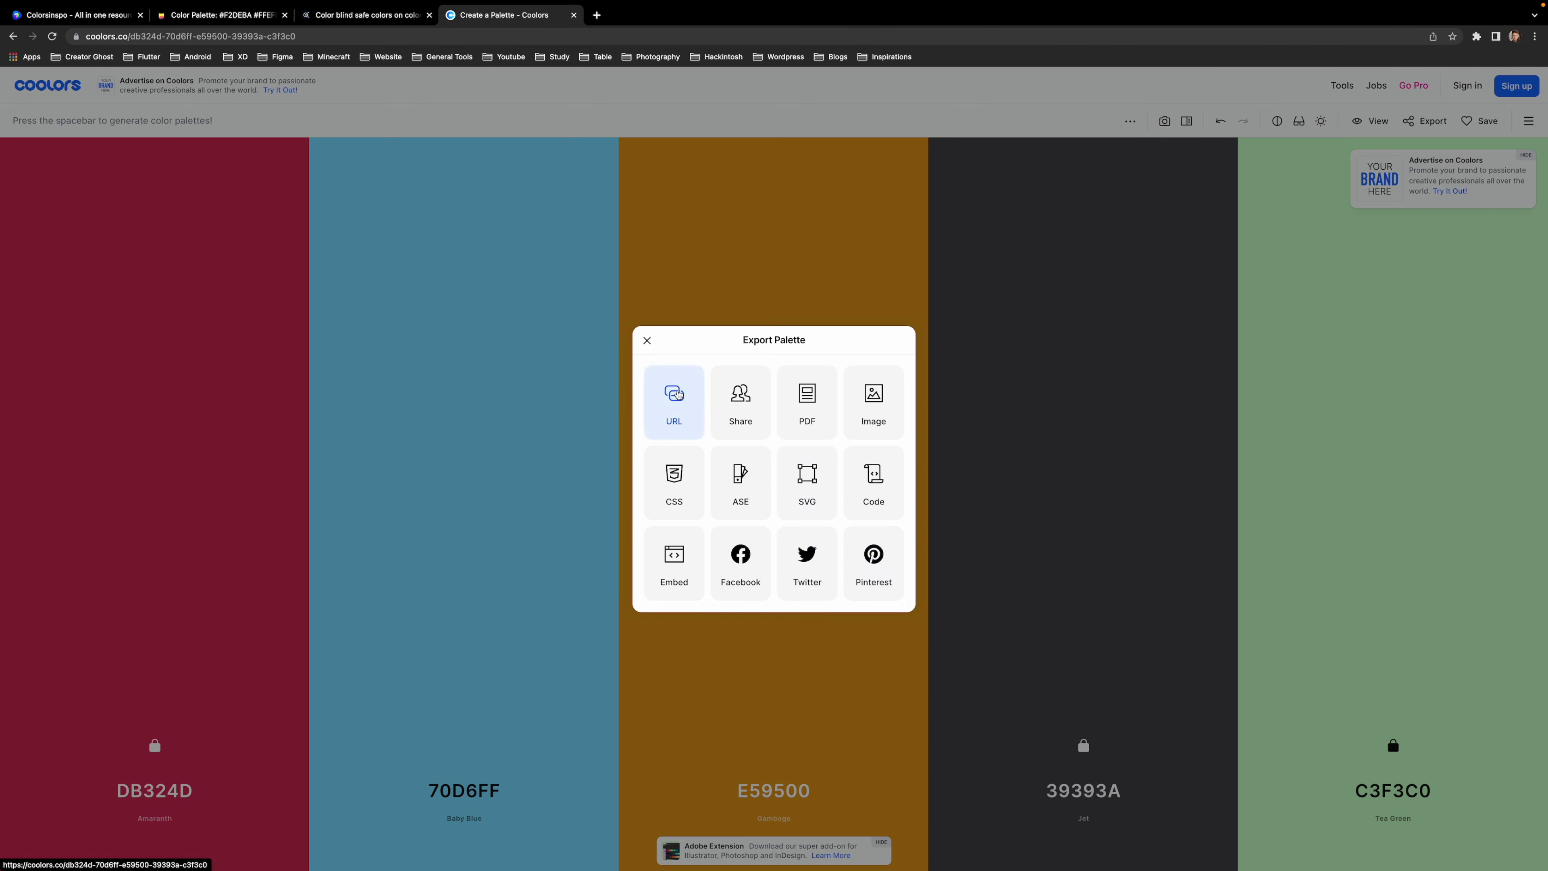
{"action": "left_click", "coordinate": [647, 341]}
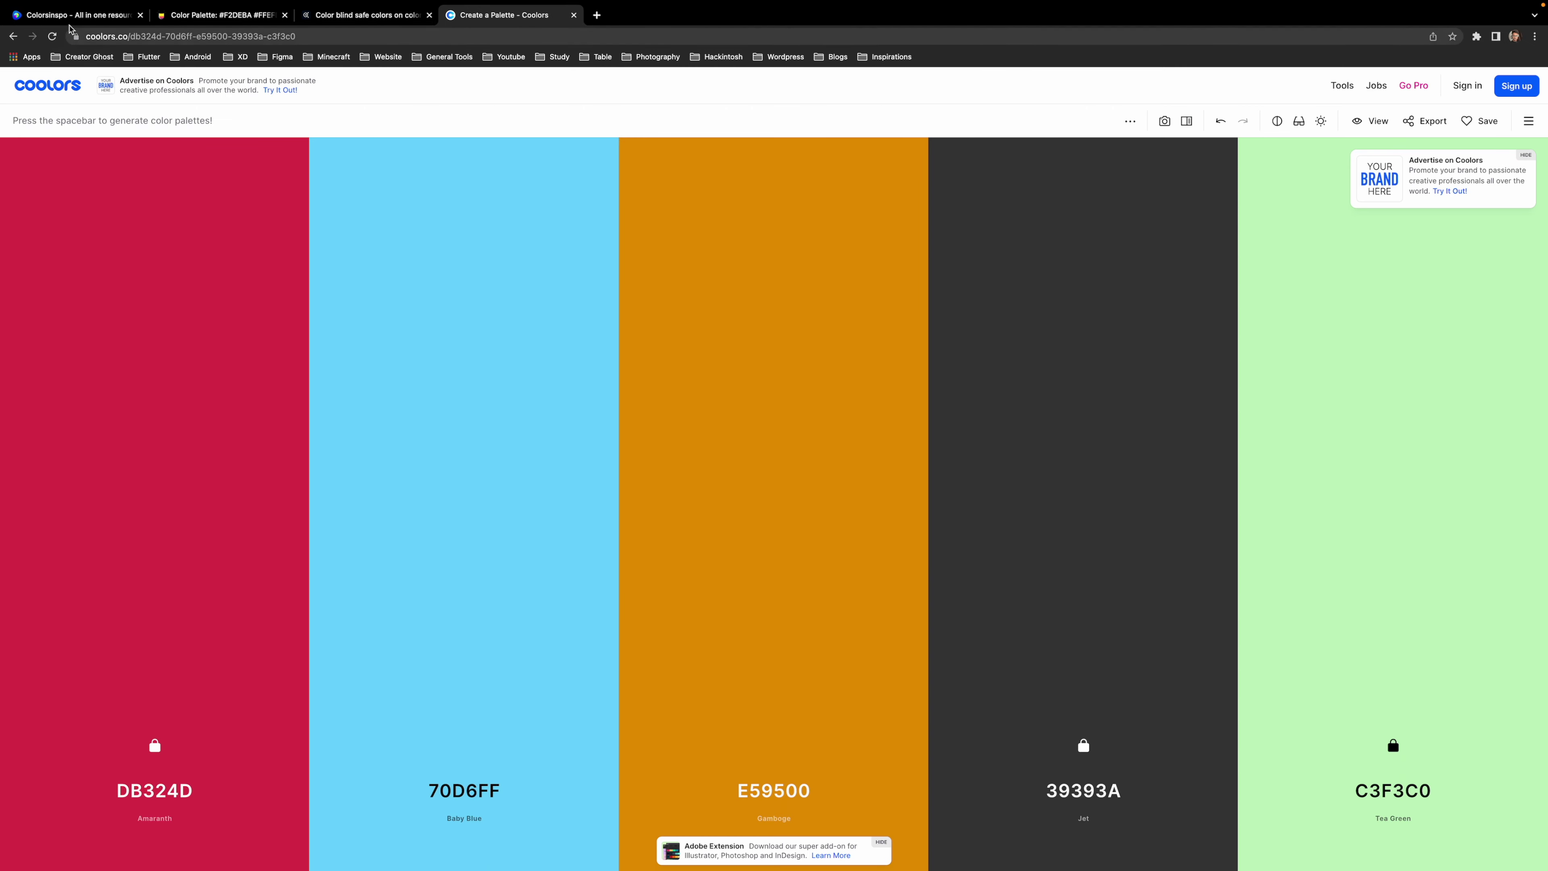
{"action": "left_click", "coordinate": [70, 22]}
{"action": "left_click", "coordinate": [170, 18]}
{"action": "left_click", "coordinate": [356, 18]}
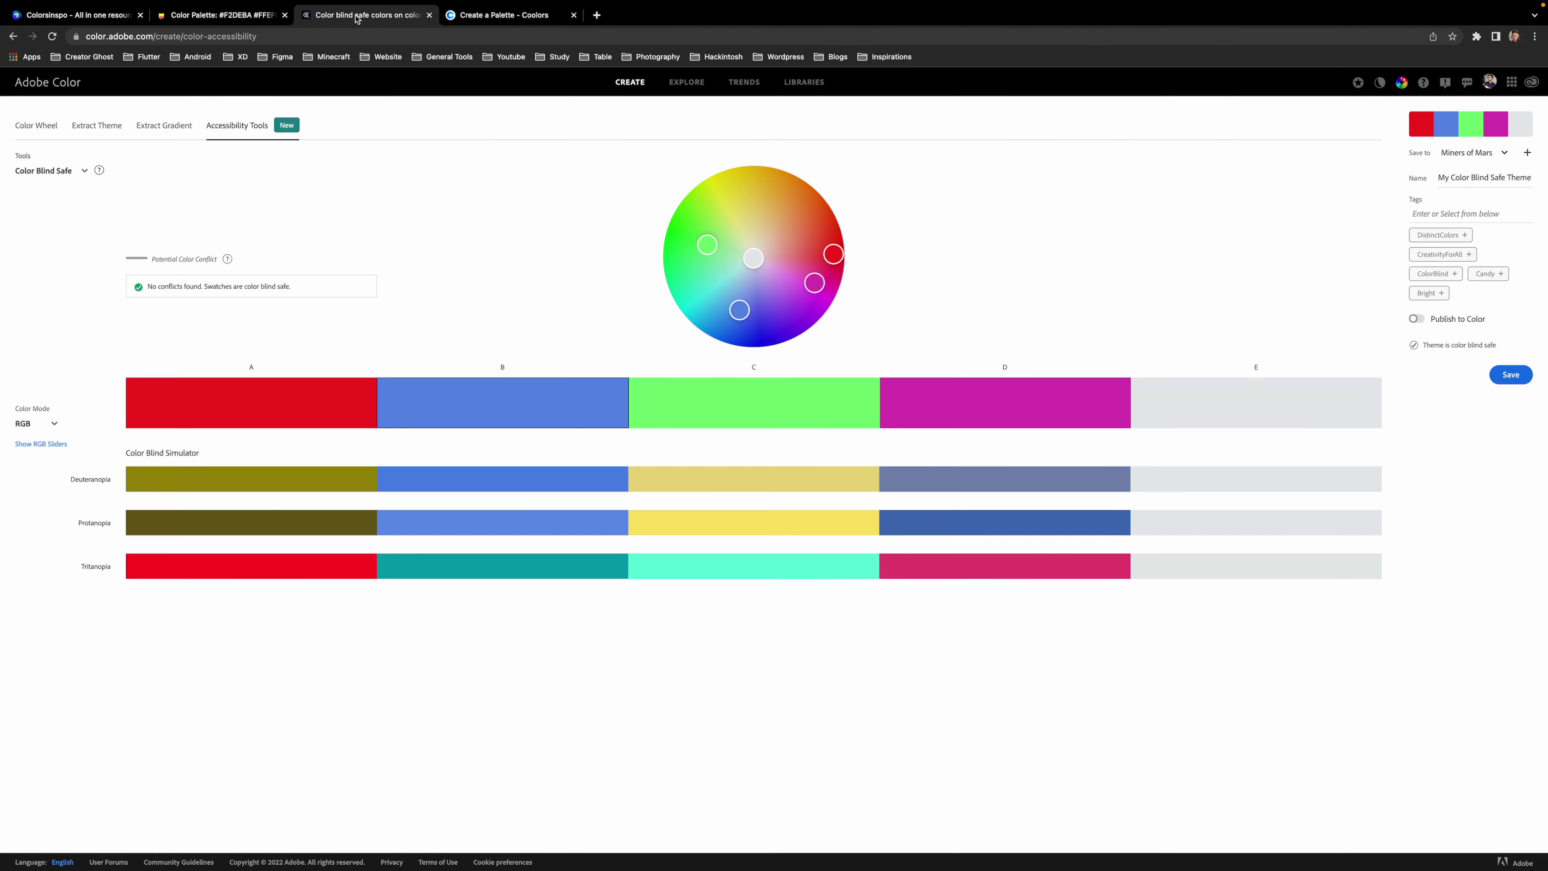
Cycle through the Coolors and Colorsinspo tabs, then move the browser aside to show the macOS desktop
{"action": "left_click", "coordinate": [515, 16]}
{"action": "left_click", "coordinate": [94, 23]}
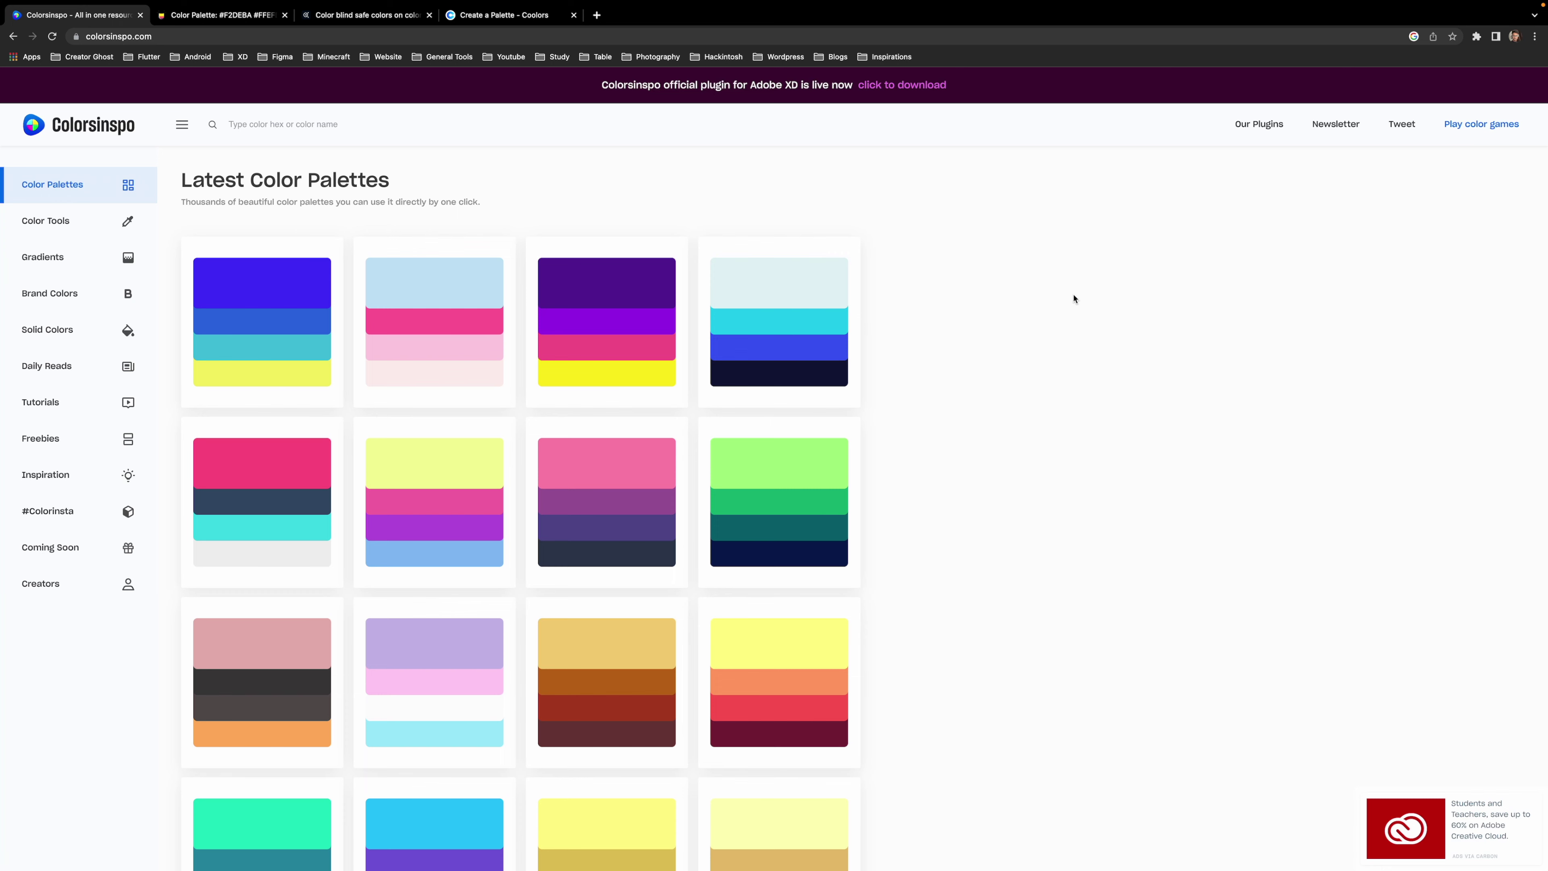
{"action": "key", "text": "ctrl+Left"}
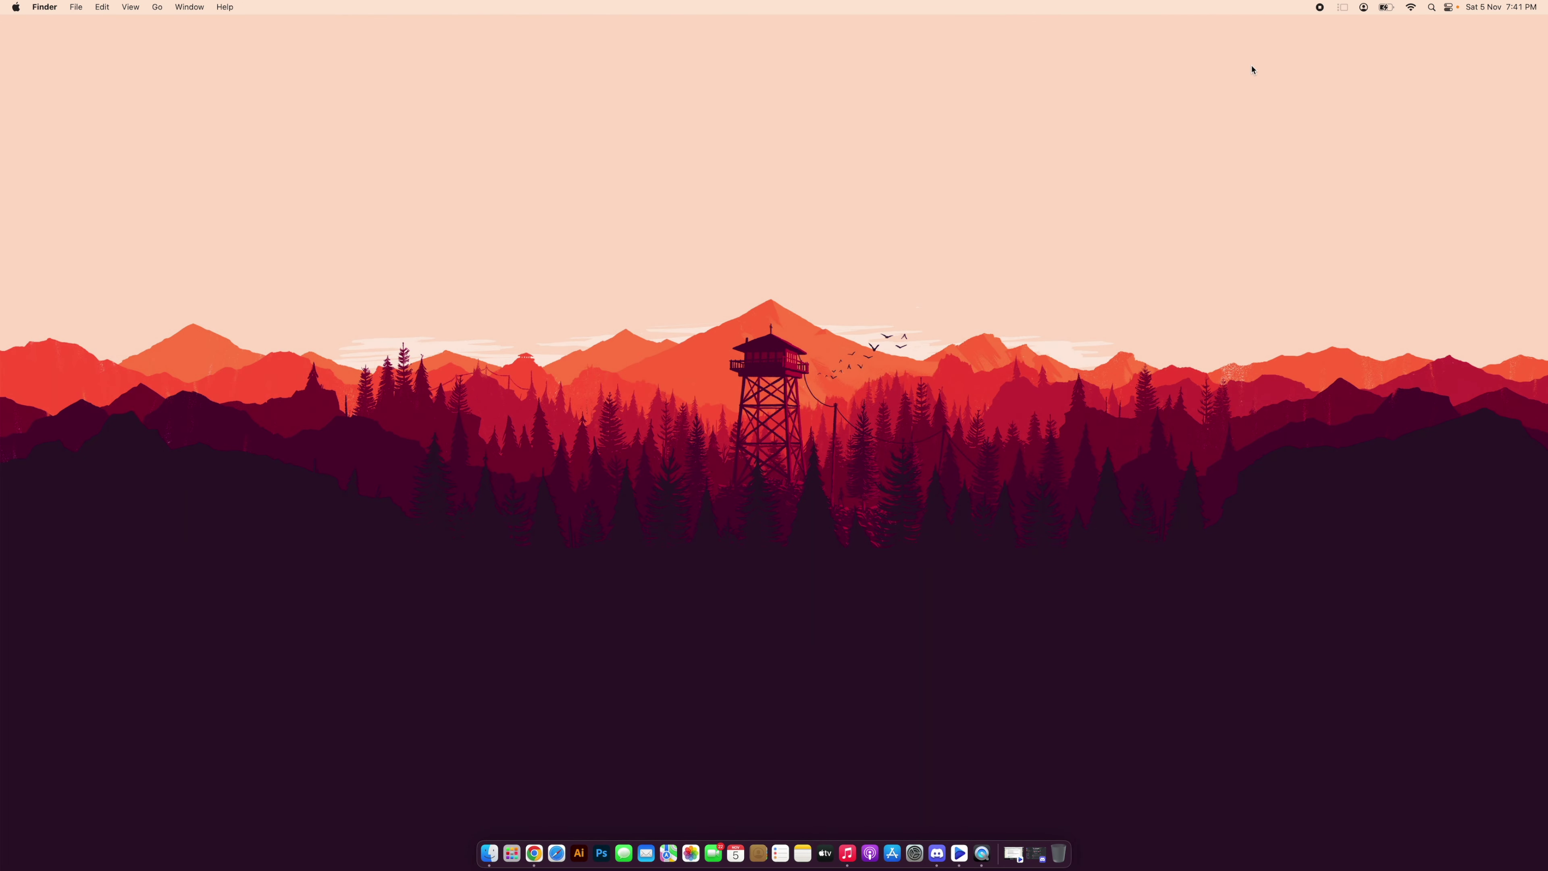